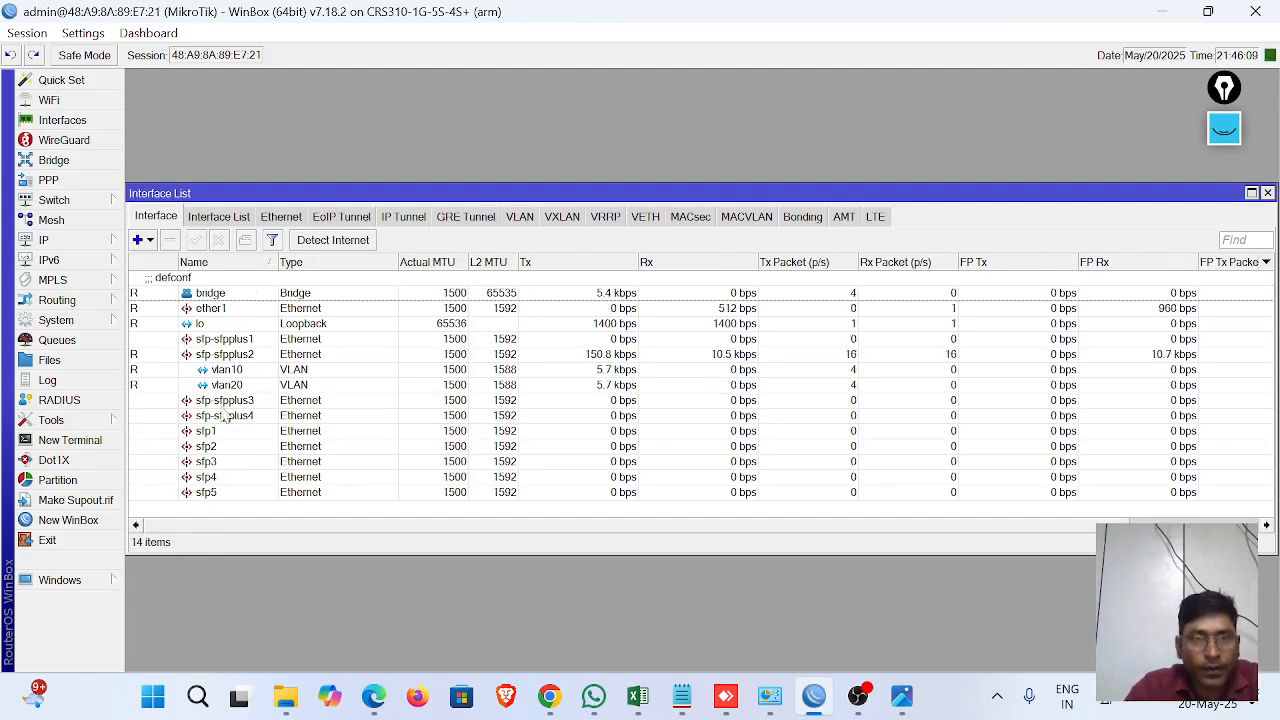
Examine the ether1 interface and its assigned IP address, placing the address list beside the interface list
left_click(199, 312)
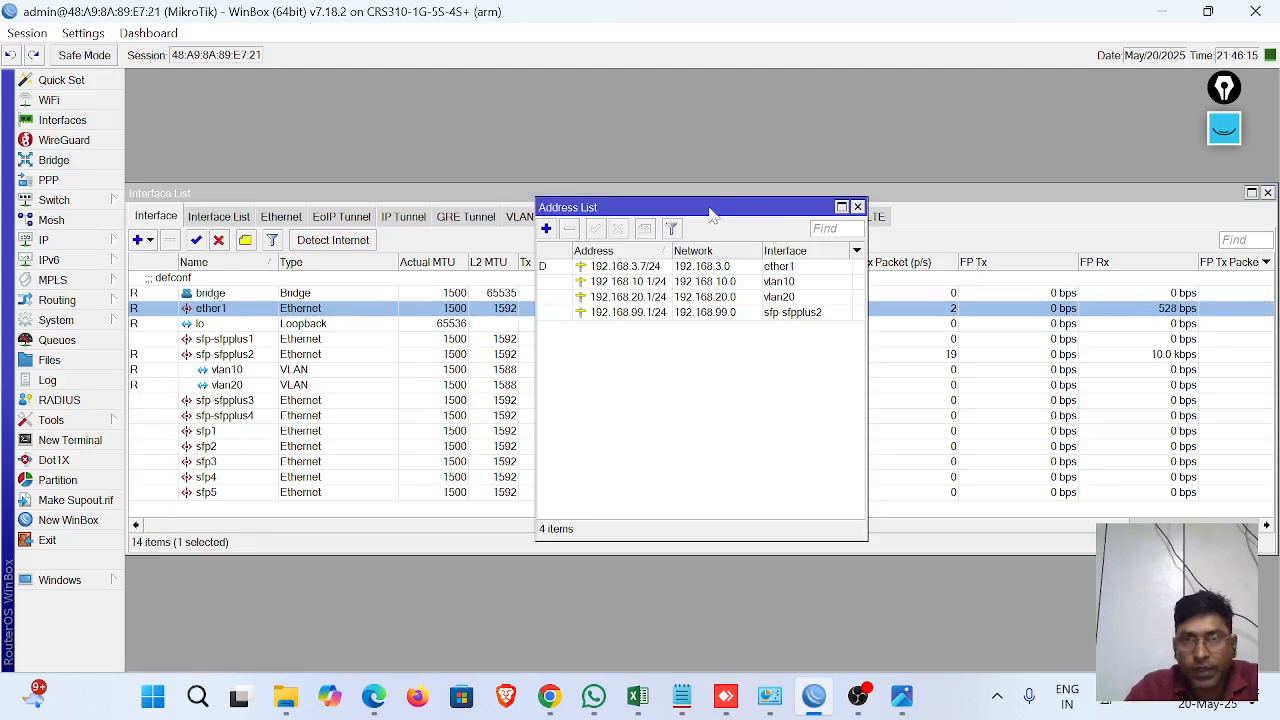
left_click_drag(709, 206, 1113, 180)
left_click(1038, 245)
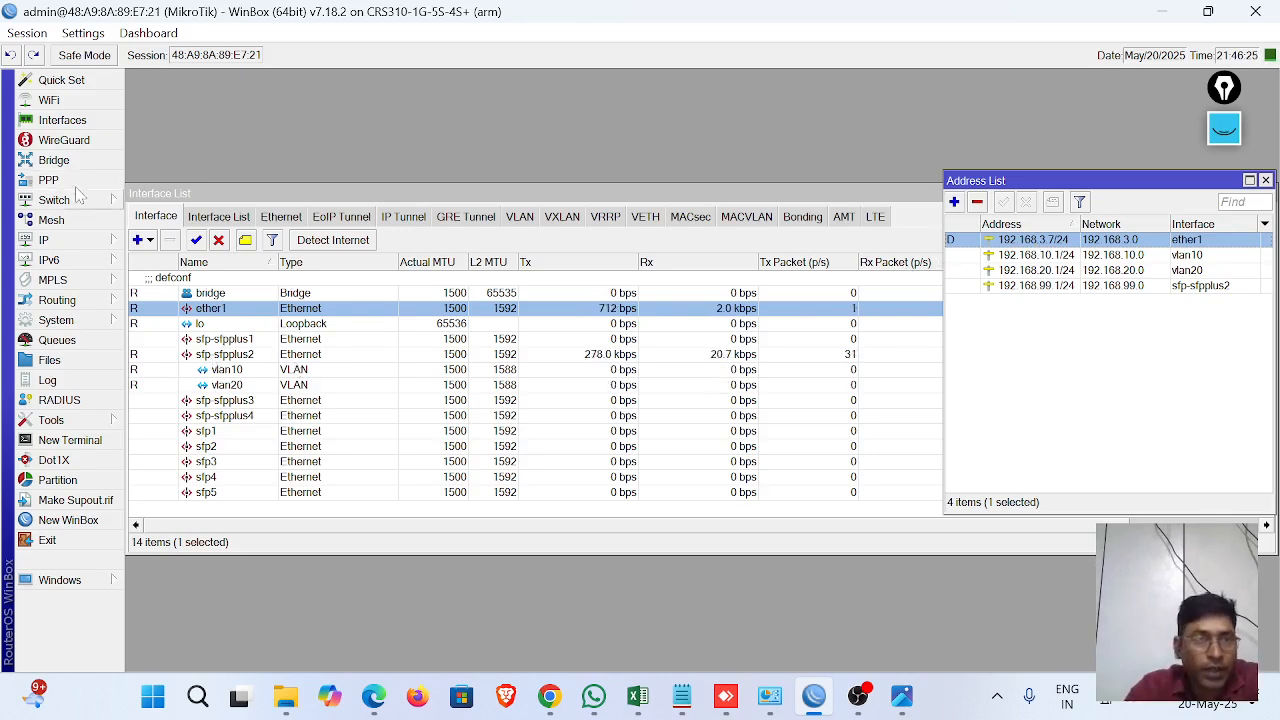
Review the bridge and its member port entries, and close the bridge window
left_click(54, 162)
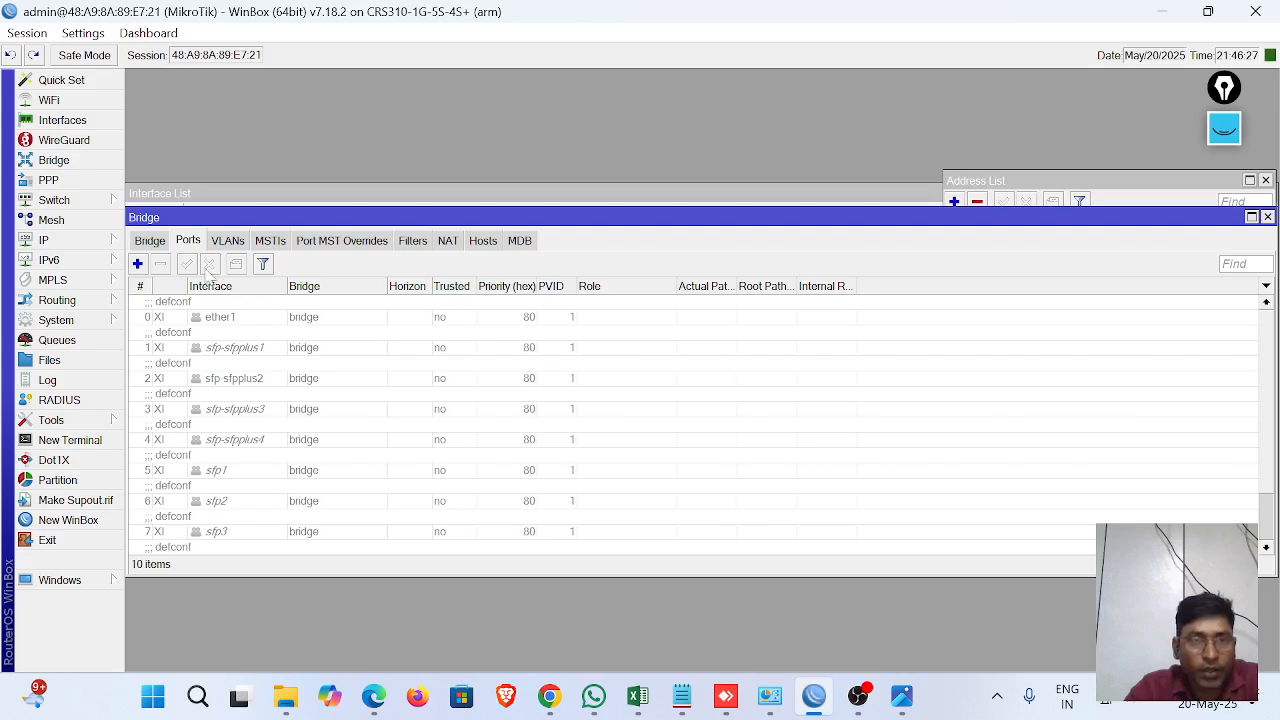
left_click(148, 245)
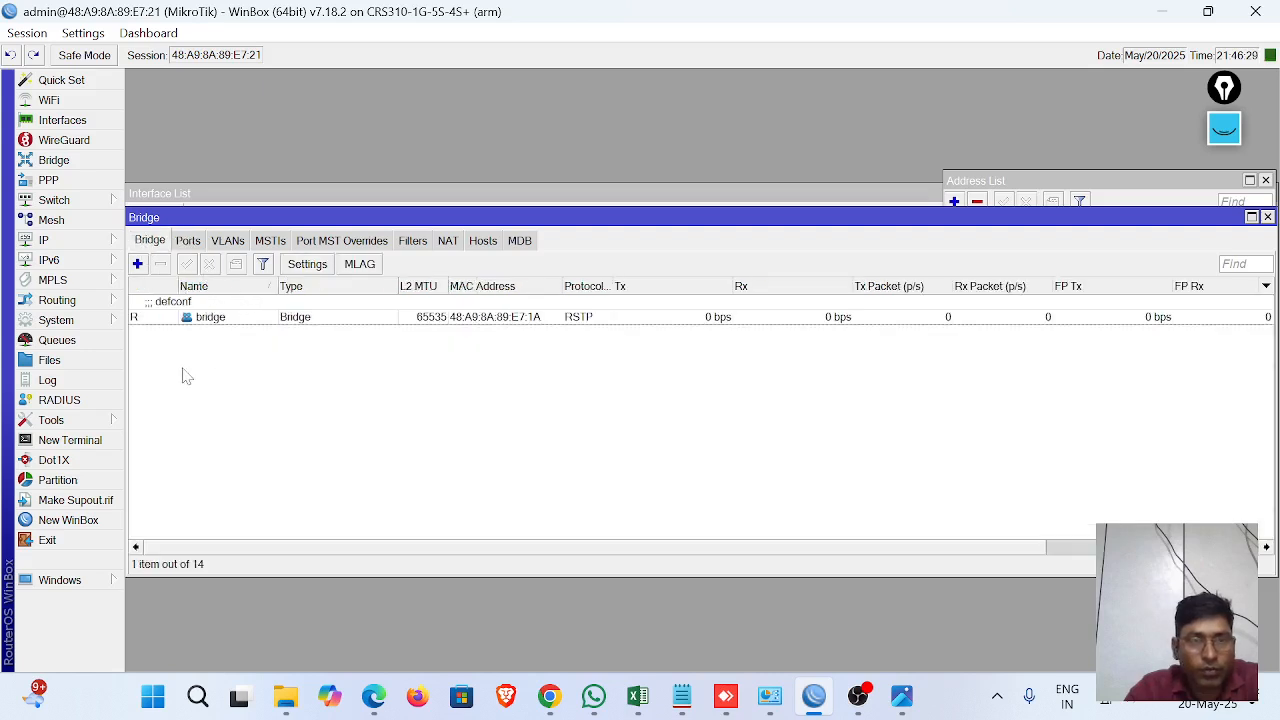
left_click(188, 242)
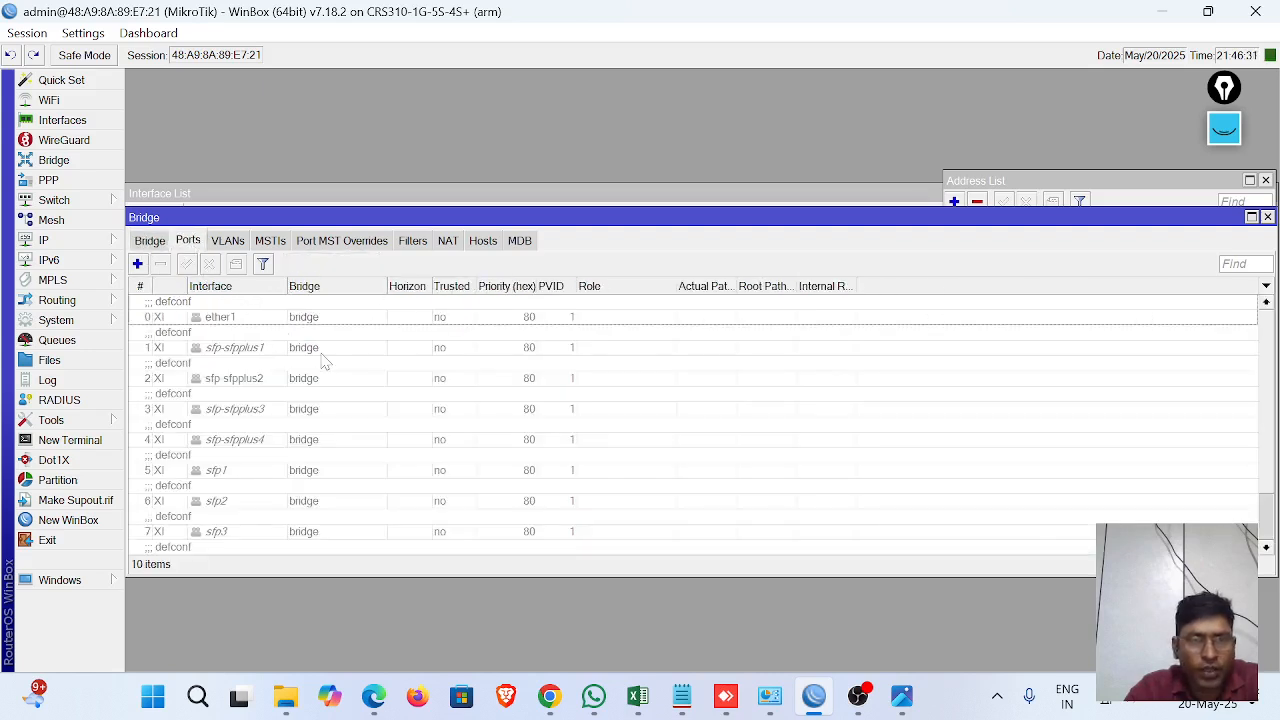
scroll(240, 420, "down", 1)
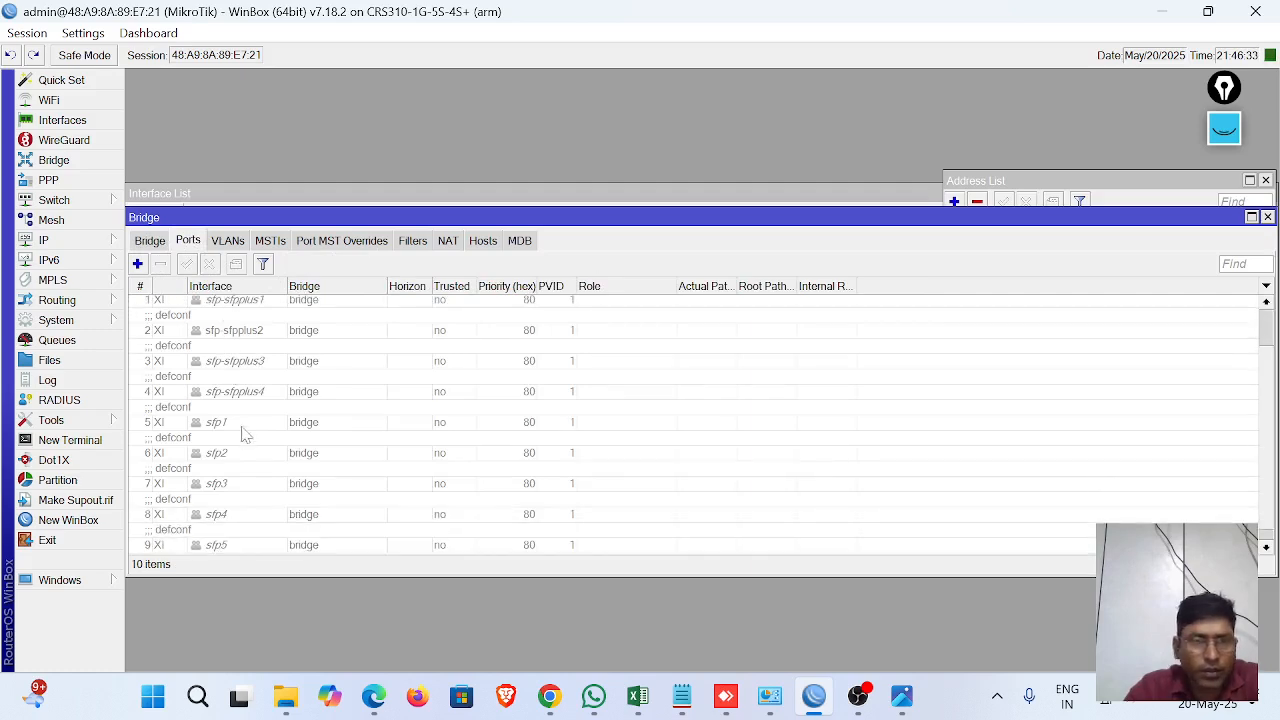
scroll(276, 445, "up", 1)
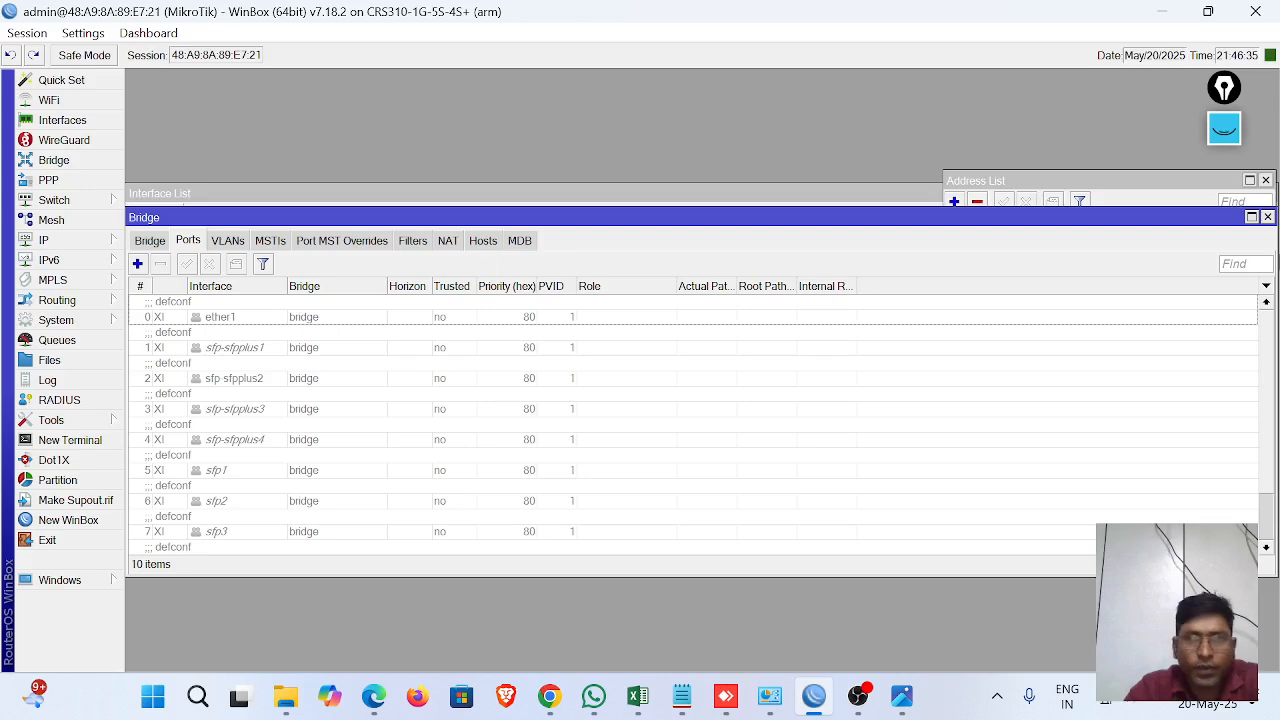
left_click(1267, 217)
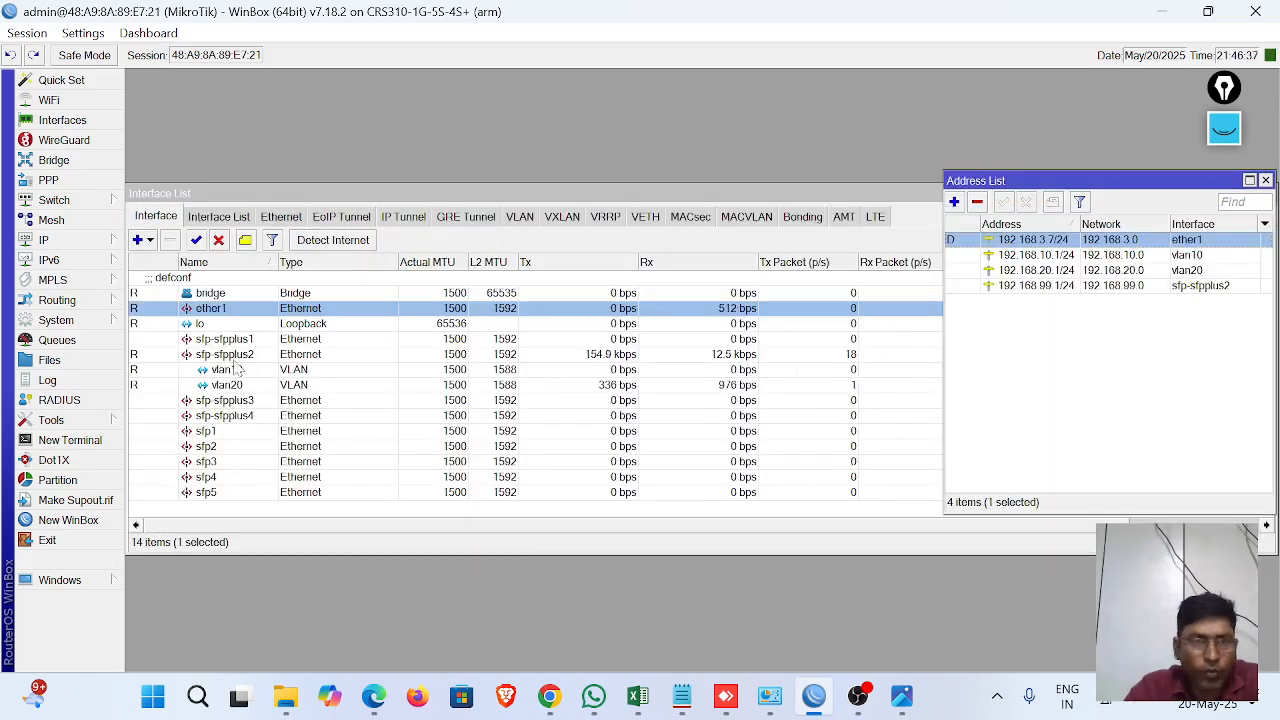
Check the network diagram ap.jpg and examine sfp-sfpplus2 with its vlan10 and vlan20 interfaces in the WinBox interface list
left_click(901, 709)
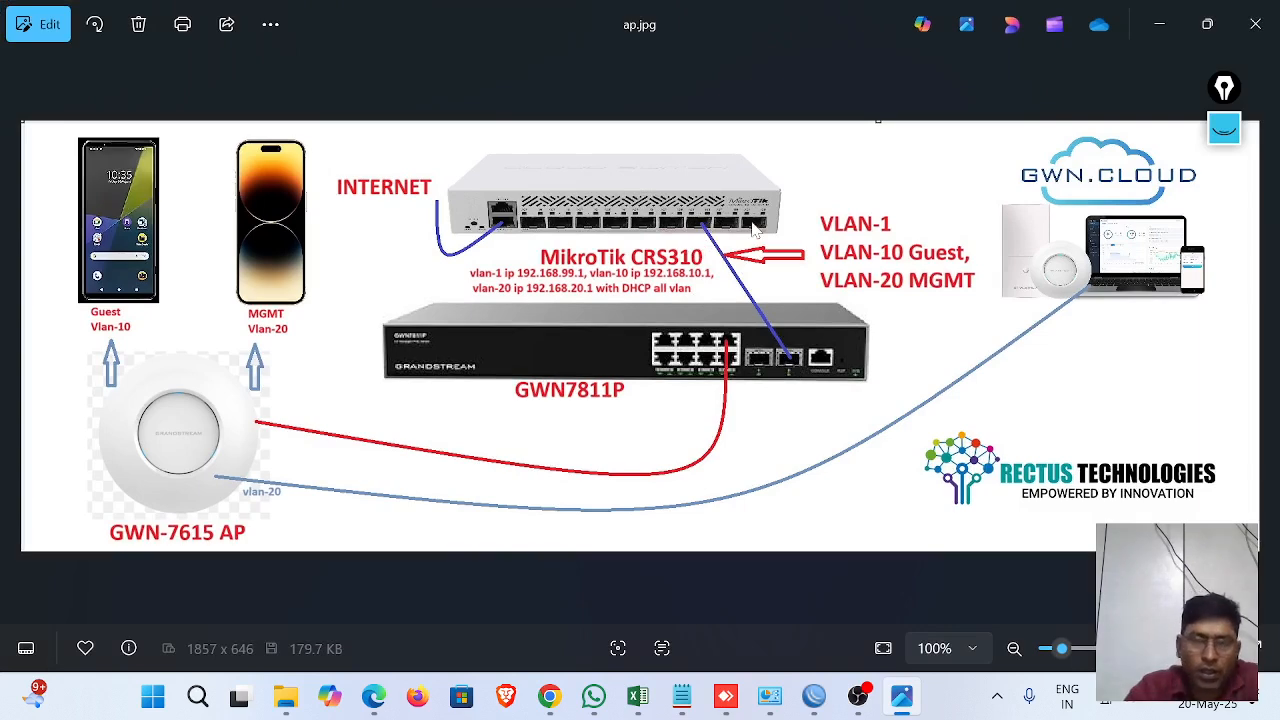
left_click(1158, 30)
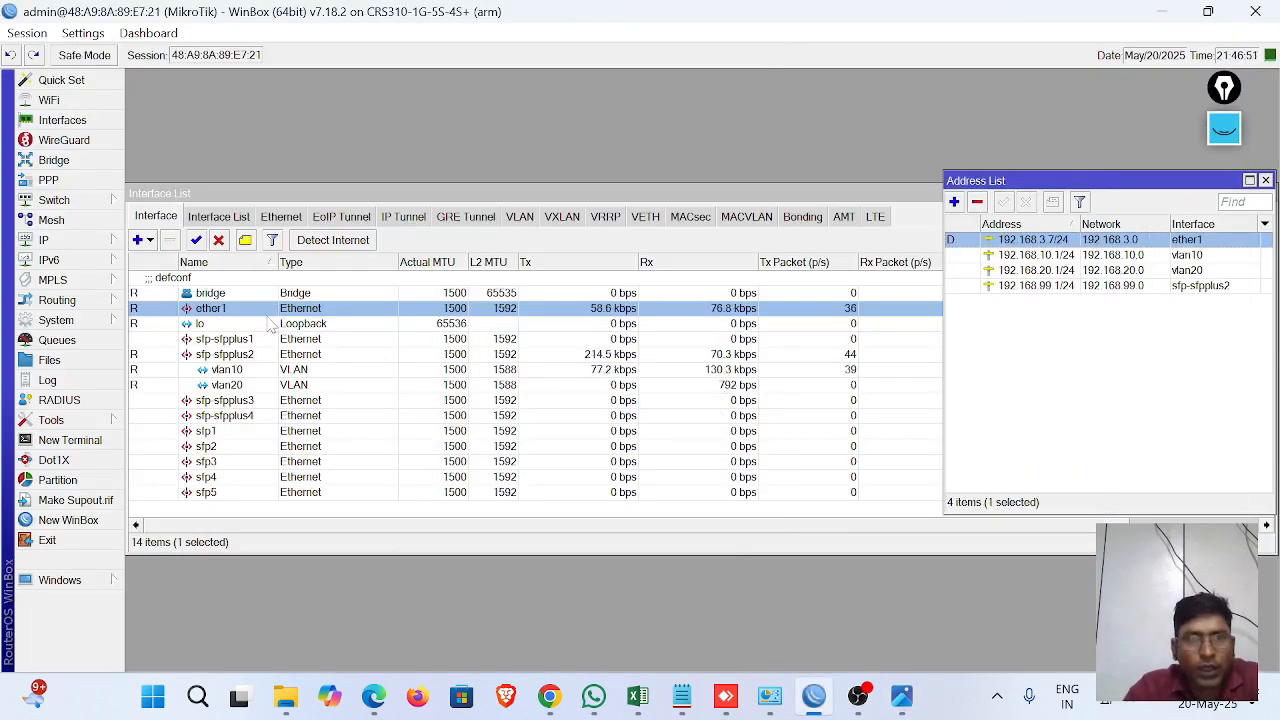
left_click(205, 354)
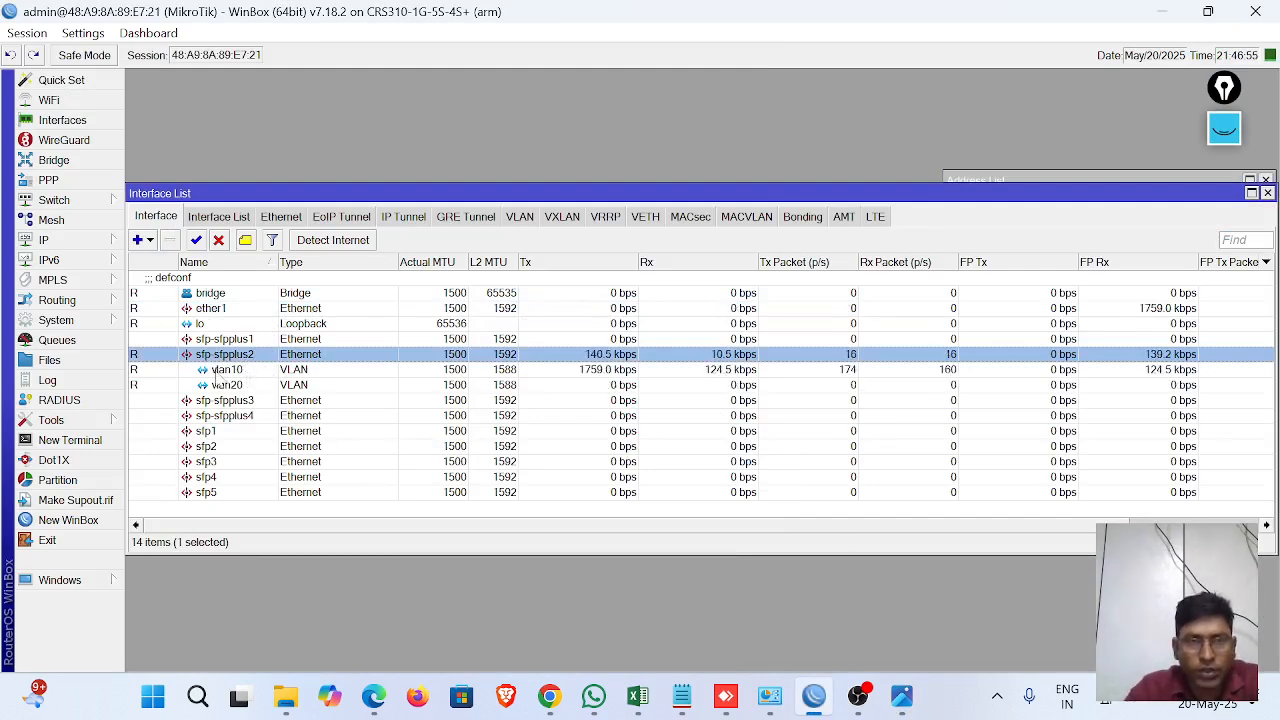
left_click(224, 372)
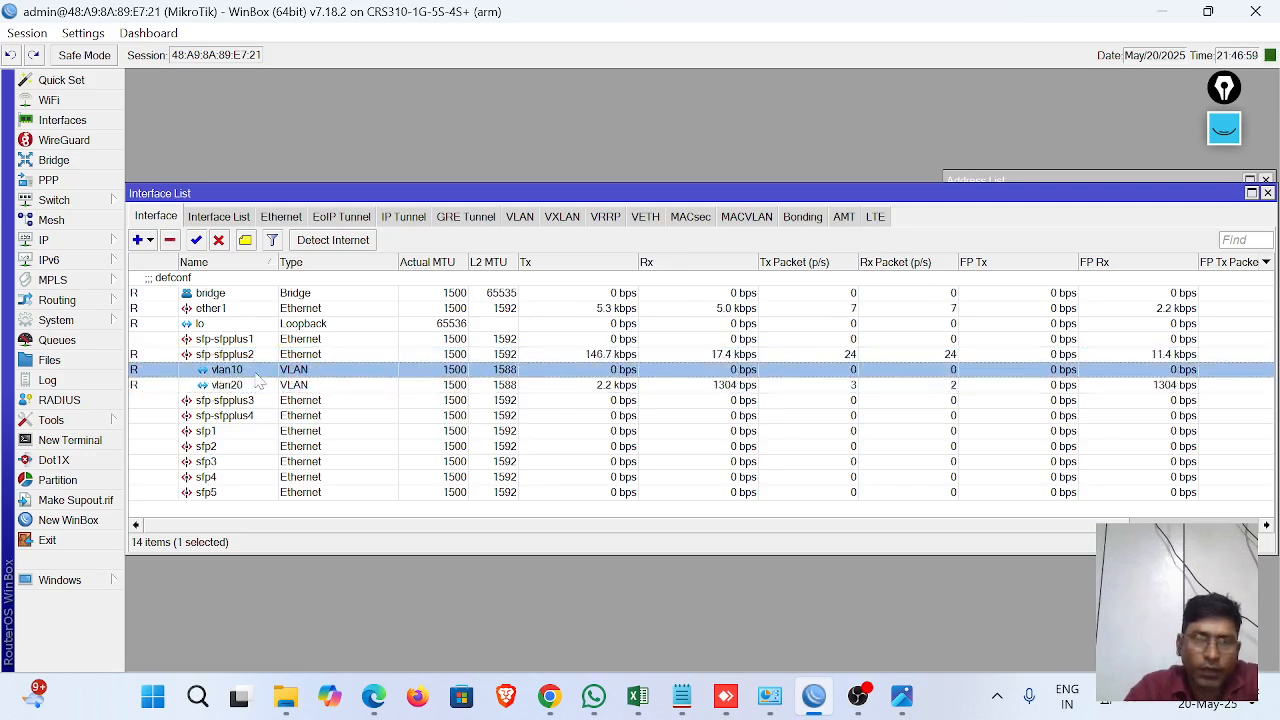
left_click(224, 388)
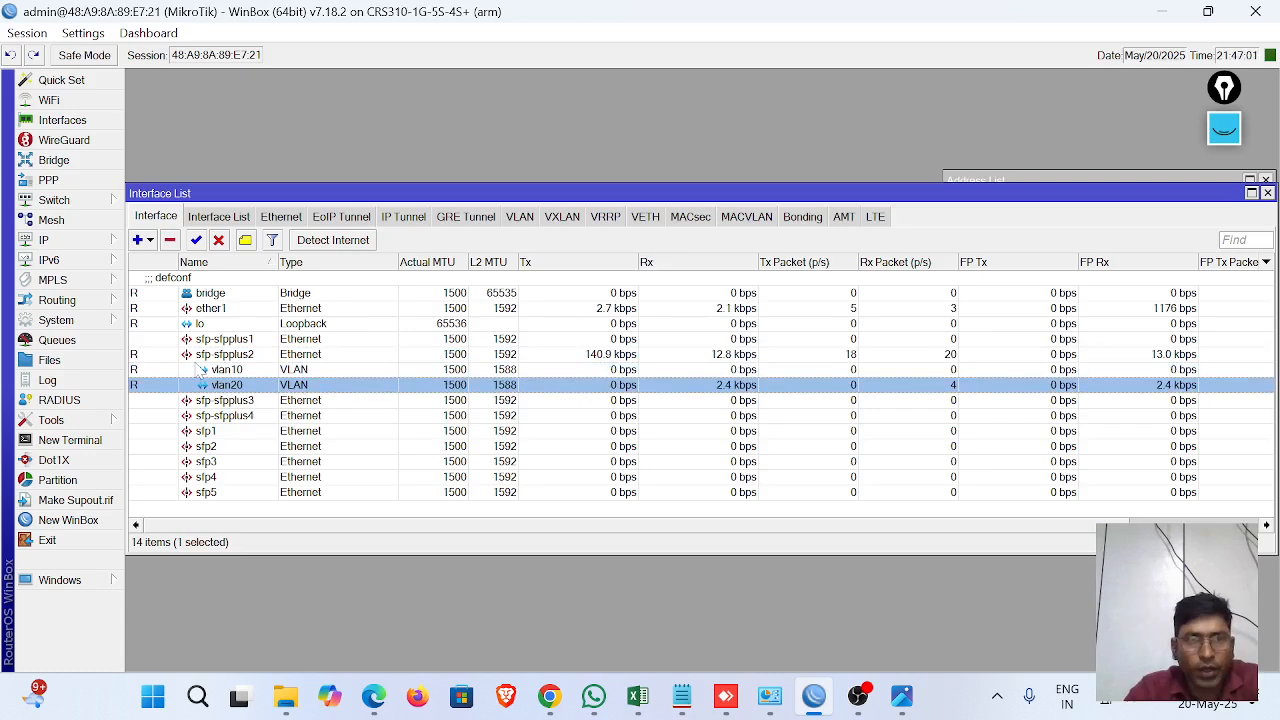
Review the IP addresses assigned to vlan10, vlan20 and sfp-sfpplus2 in the address list
left_click(60, 240)
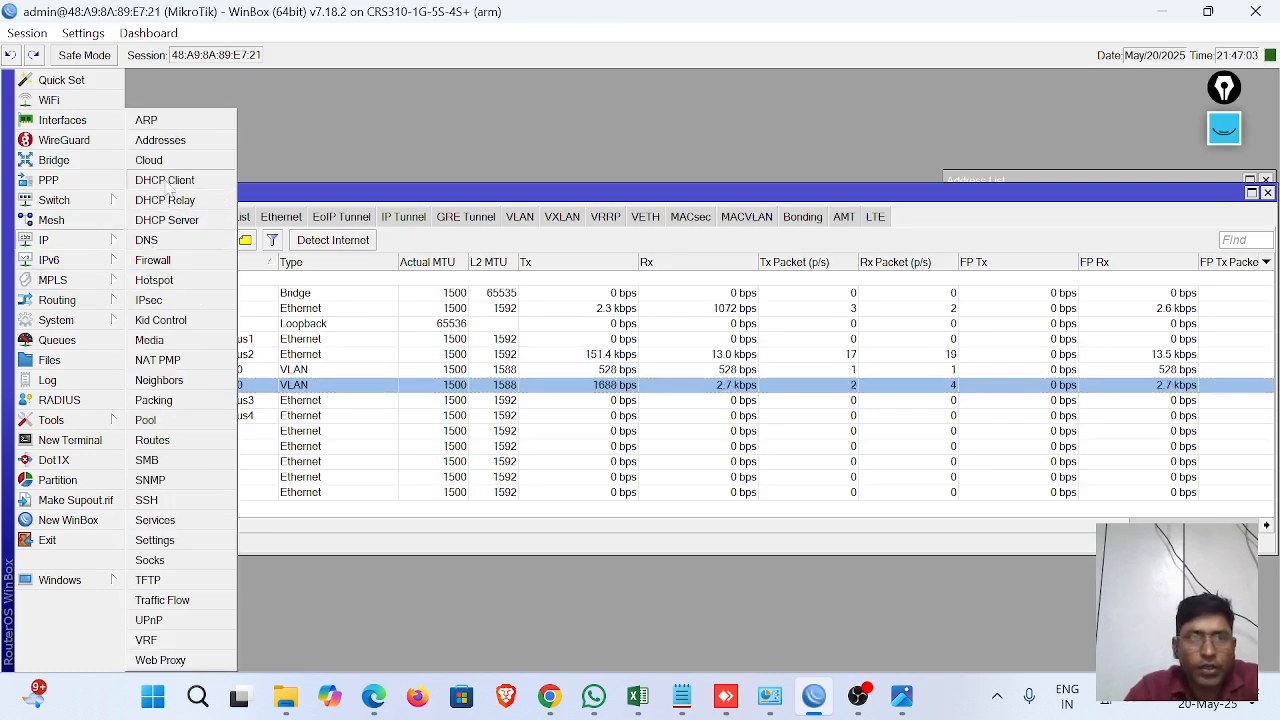
left_click(176, 140)
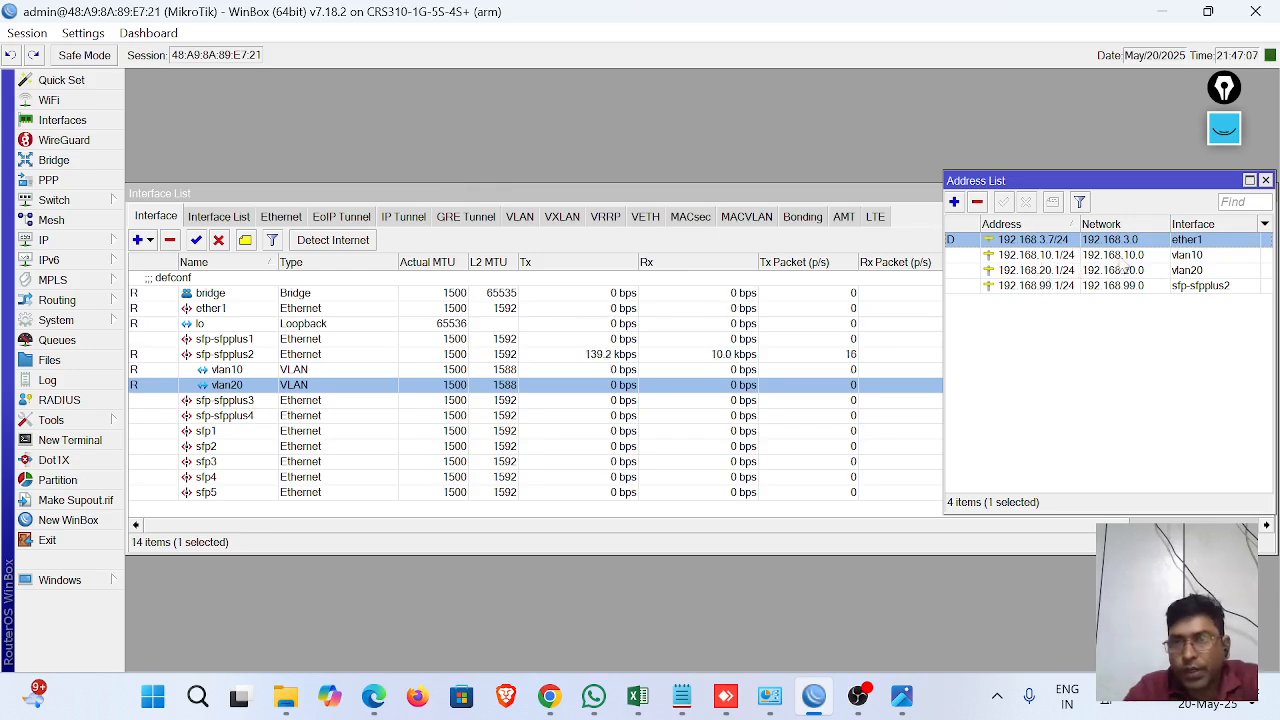
left_click(1055, 257)
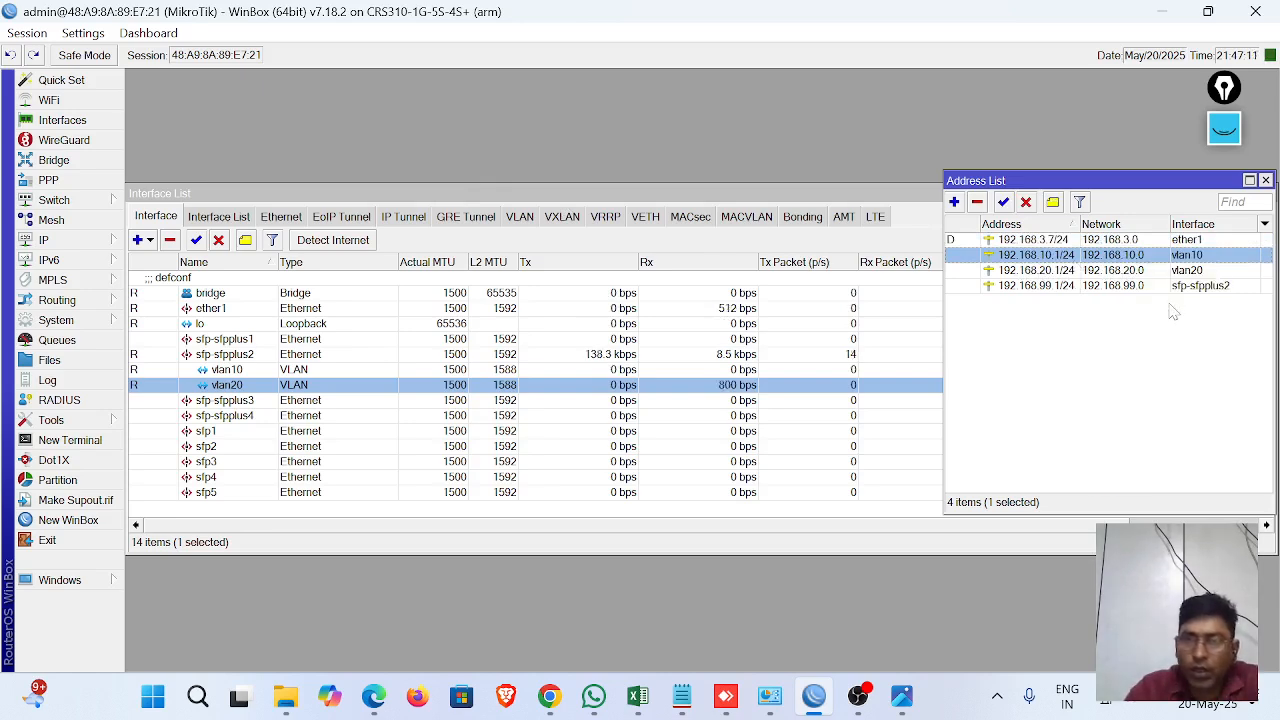
left_click(1045, 270)
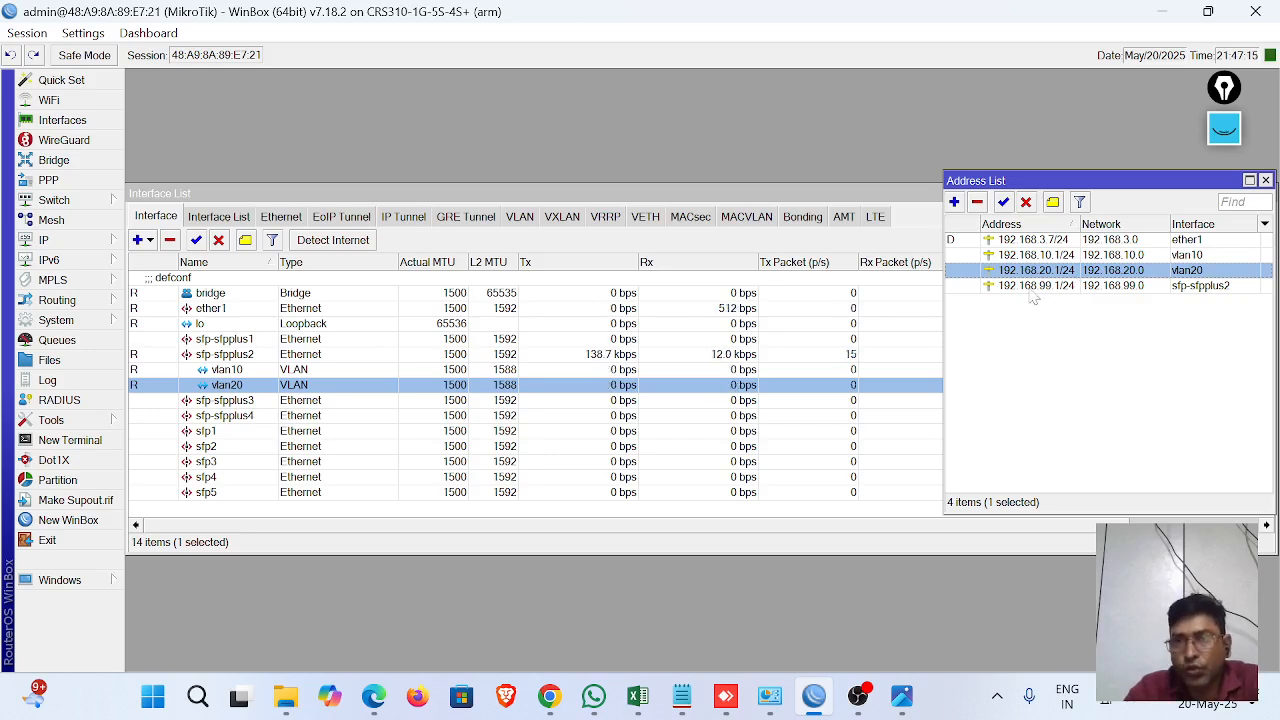
left_click(1045, 286)
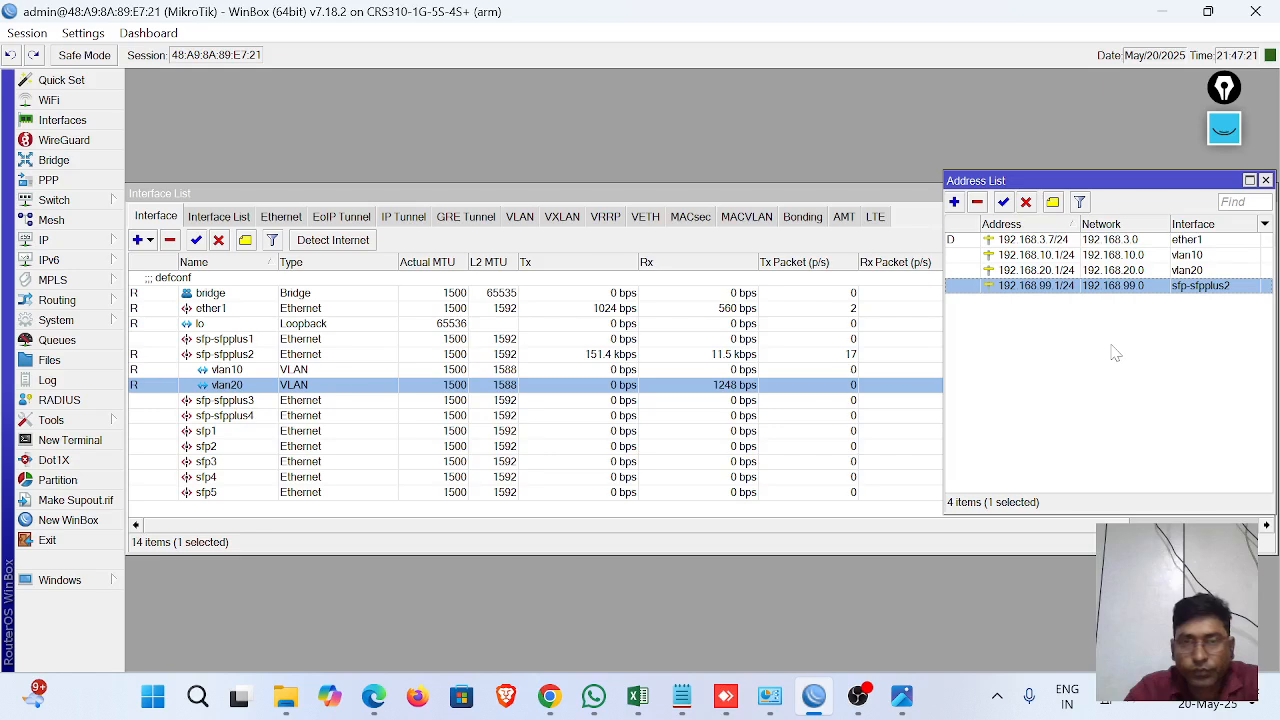
Review the DHCP servers for sfp-sfpplus2 and the VLANs, moving their window clear of the interface list
left_click(70, 246)
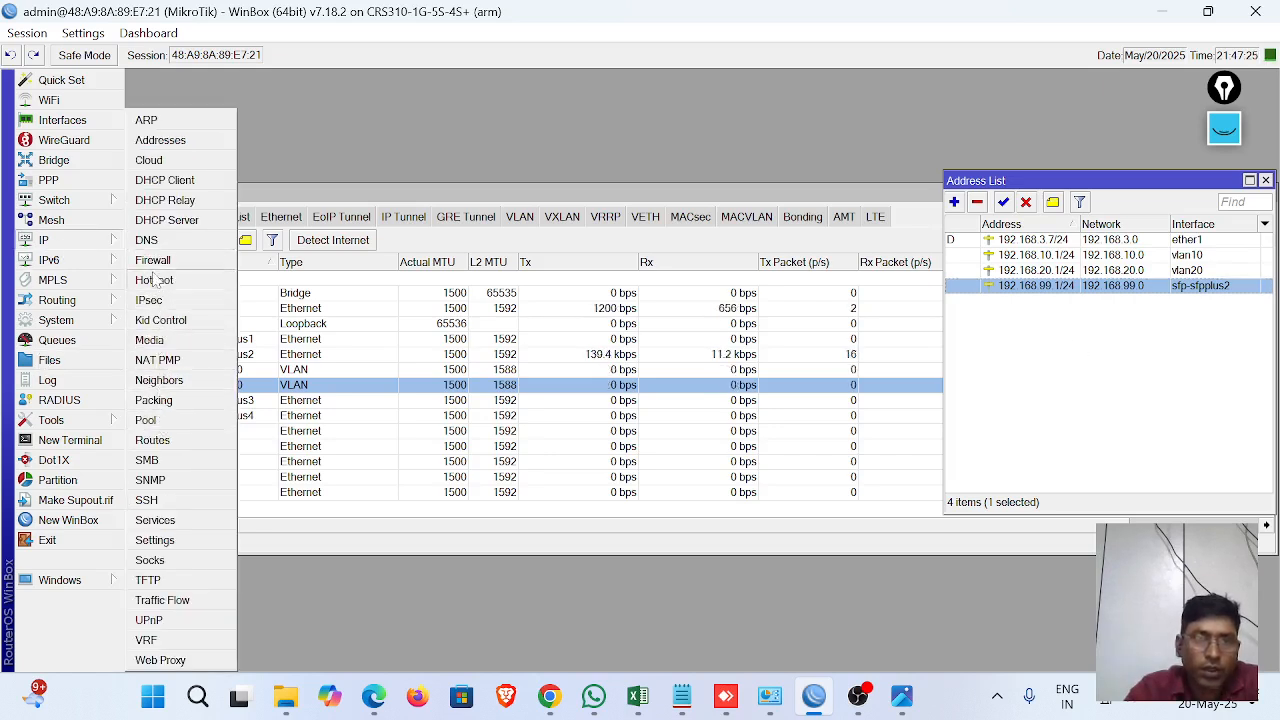
left_click(176, 220)
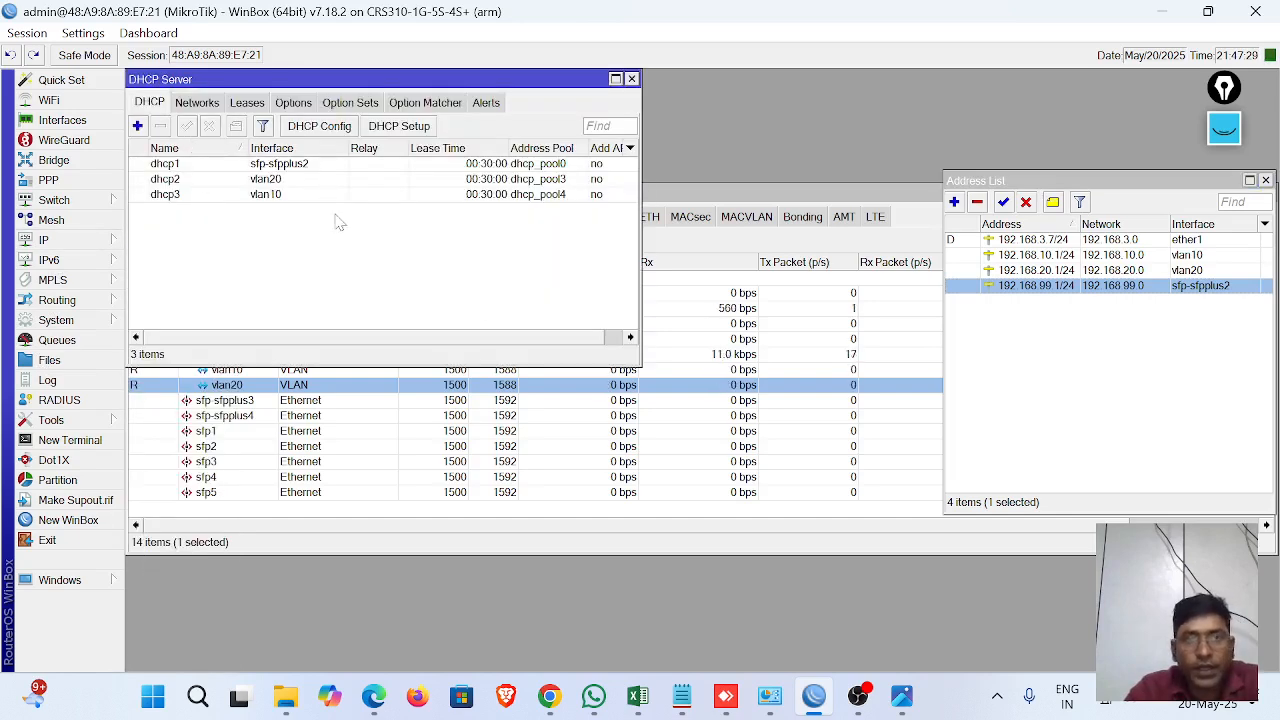
left_click(288, 166)
left_click(275, 180)
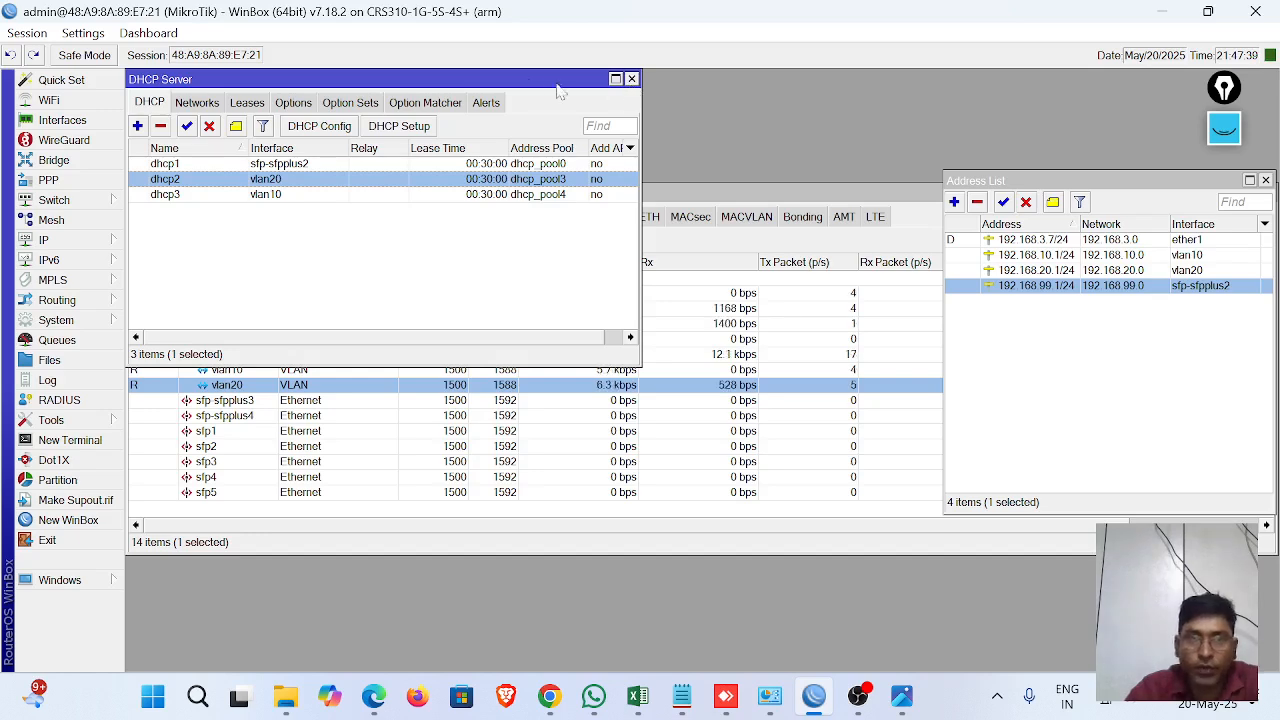
left_click_drag(510, 88, 670, 457)
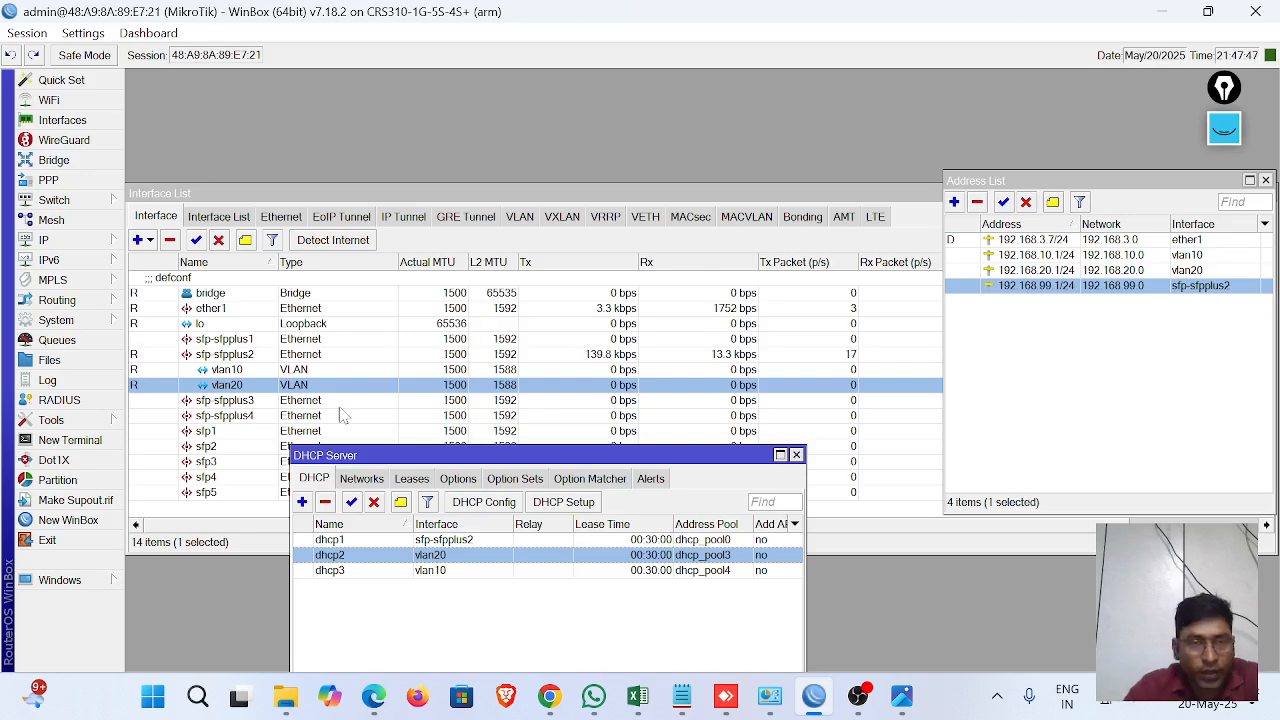
Switch to Chrome and sign in to the GWN7811P switch as admin with the prefilled credentials
left_click(549, 696)
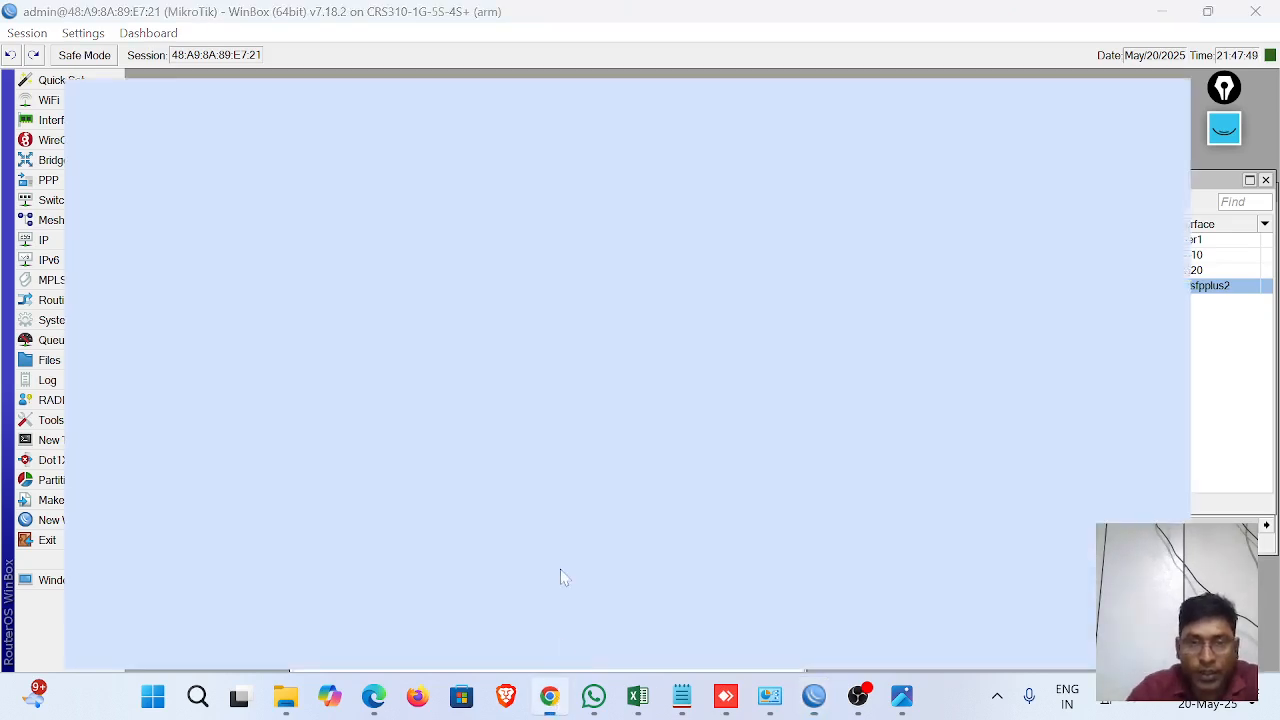
left_click(388, 10)
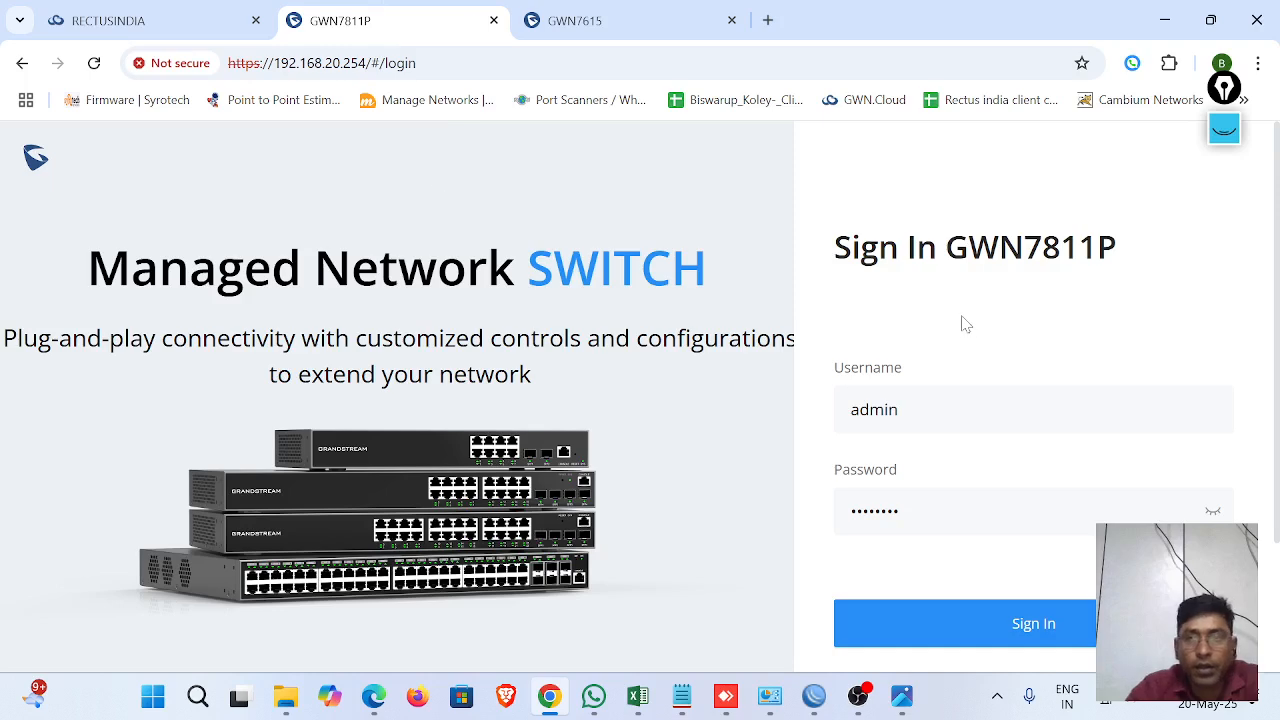
left_click(962, 632)
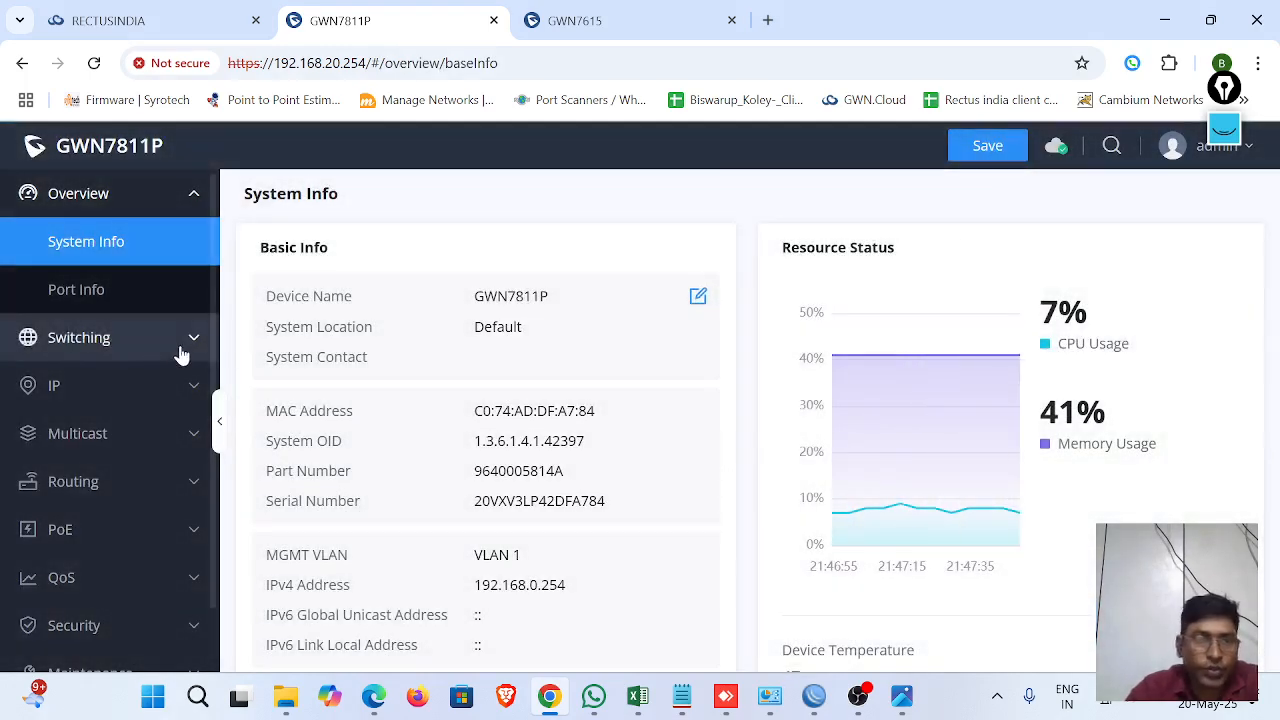
Inspect ports 10, 8 and 7 in the switch's port information and compare the cabling with the network diagram ap.jpg
left_click(106, 344)
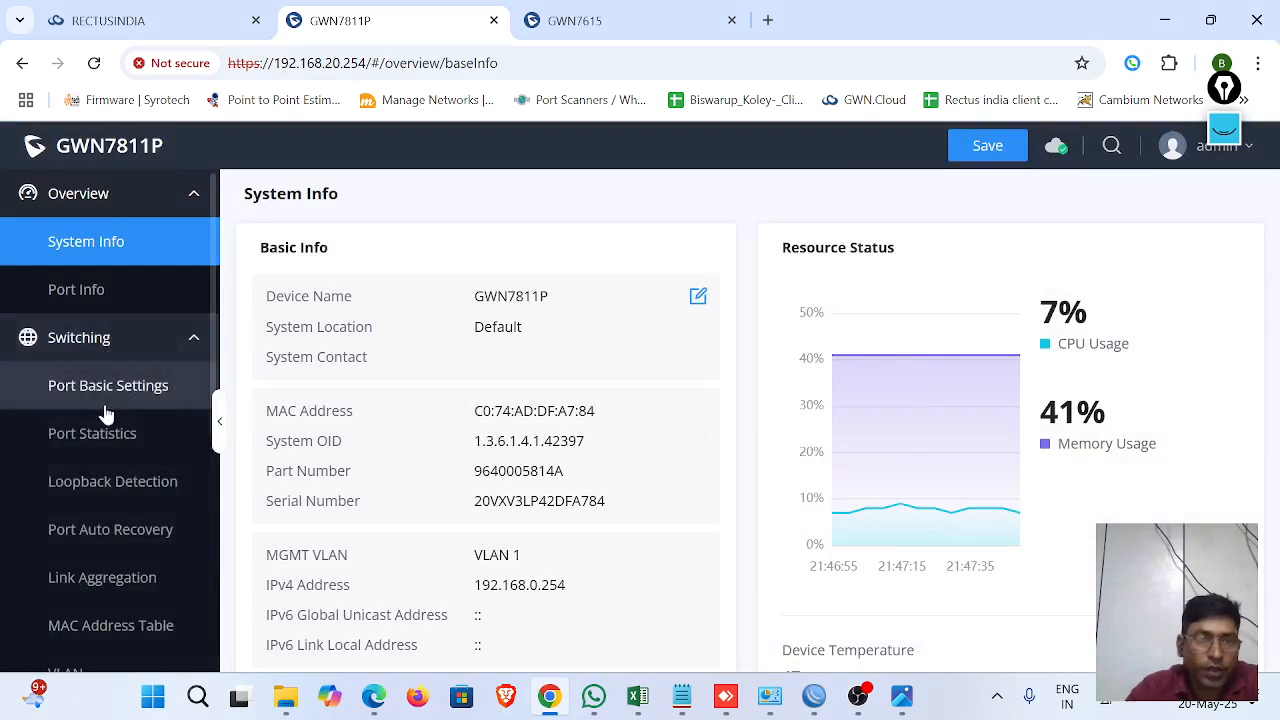
left_click(86, 296)
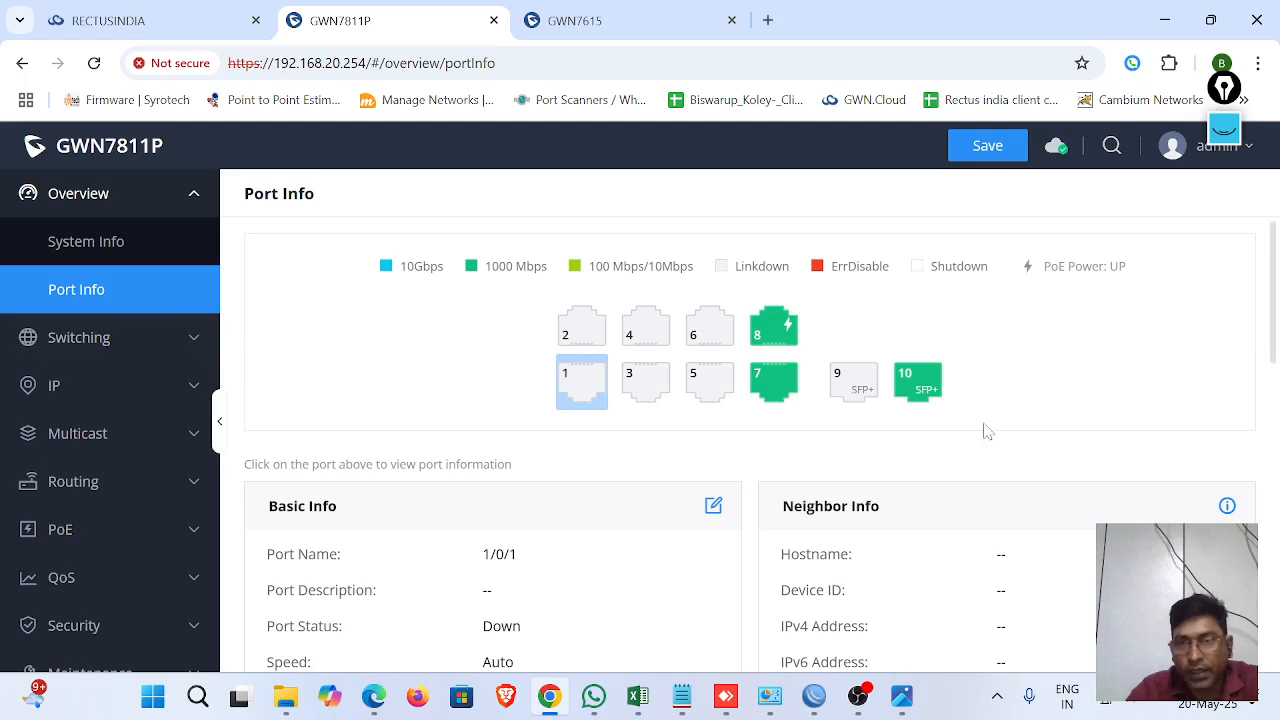
mouse_move(938, 388)
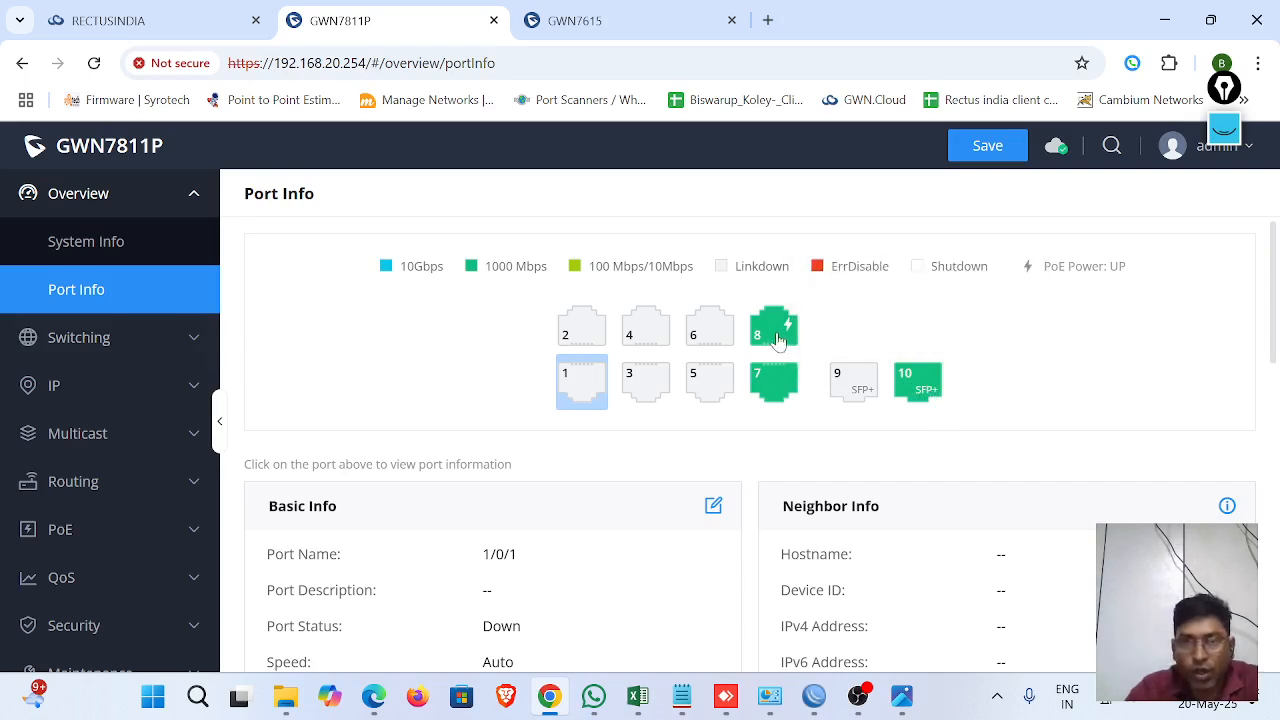
mouse_move(788, 340)
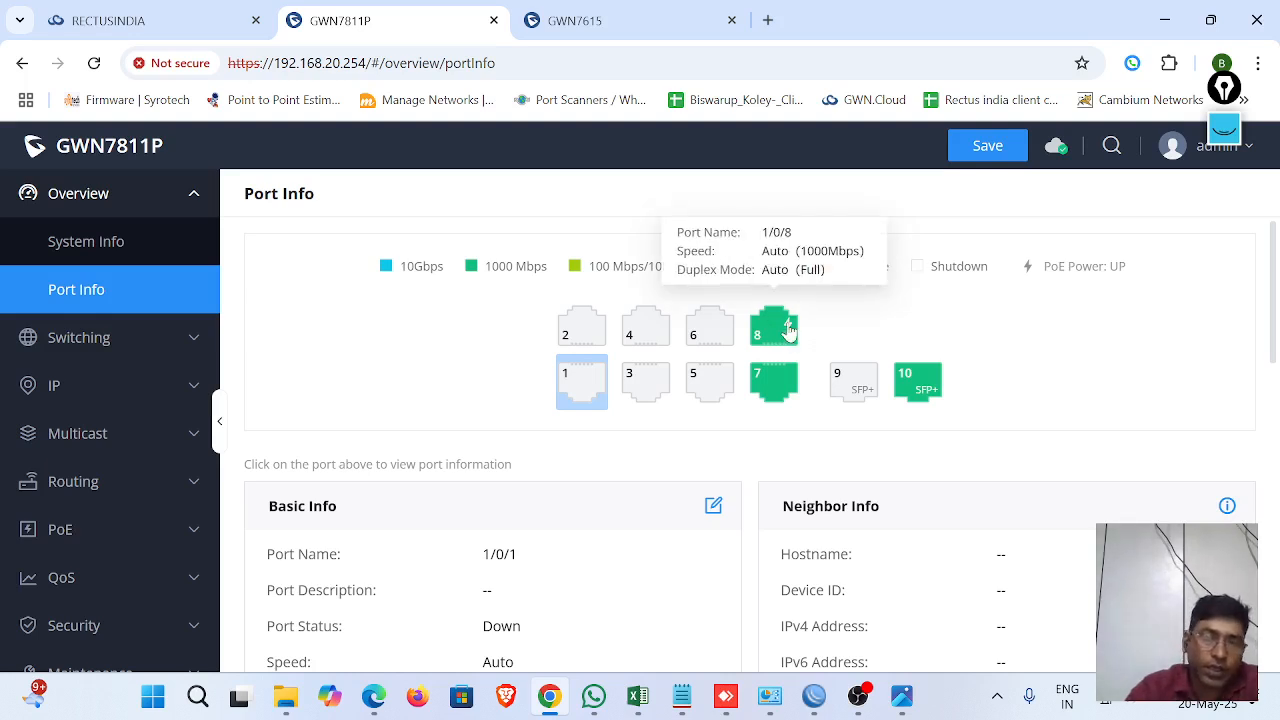
mouse_move(771, 397)
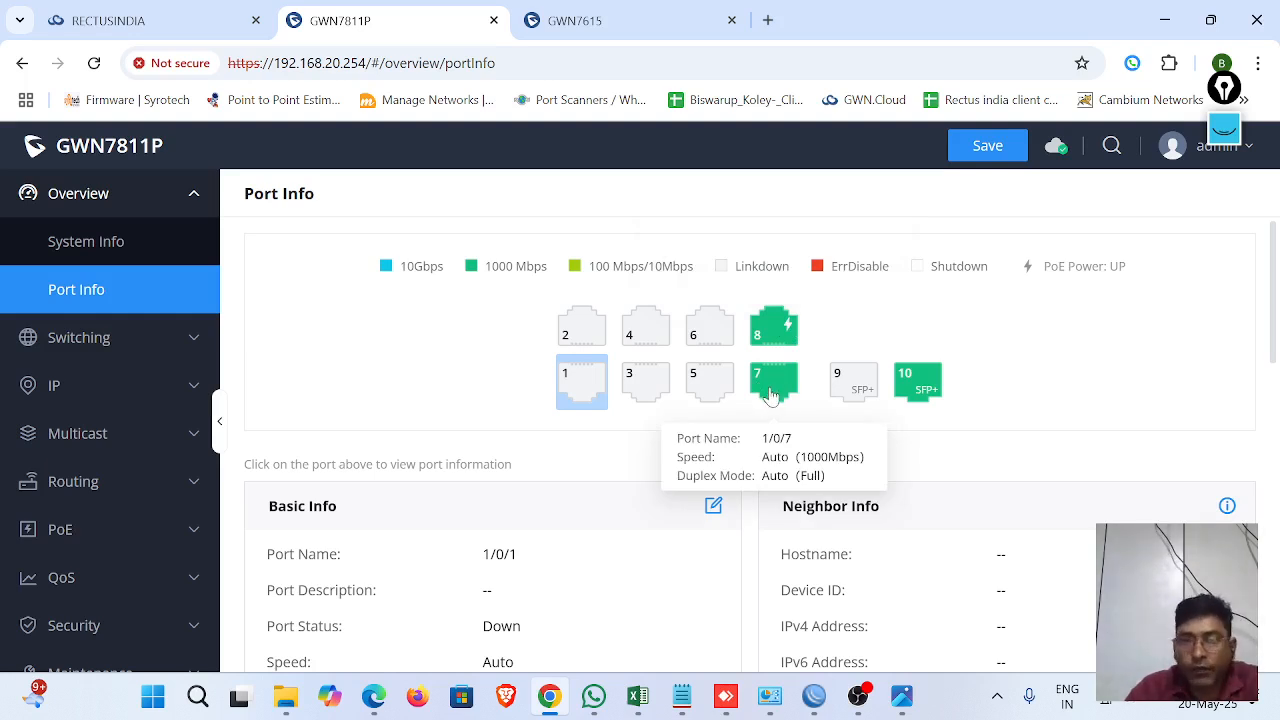
left_click(901, 694)
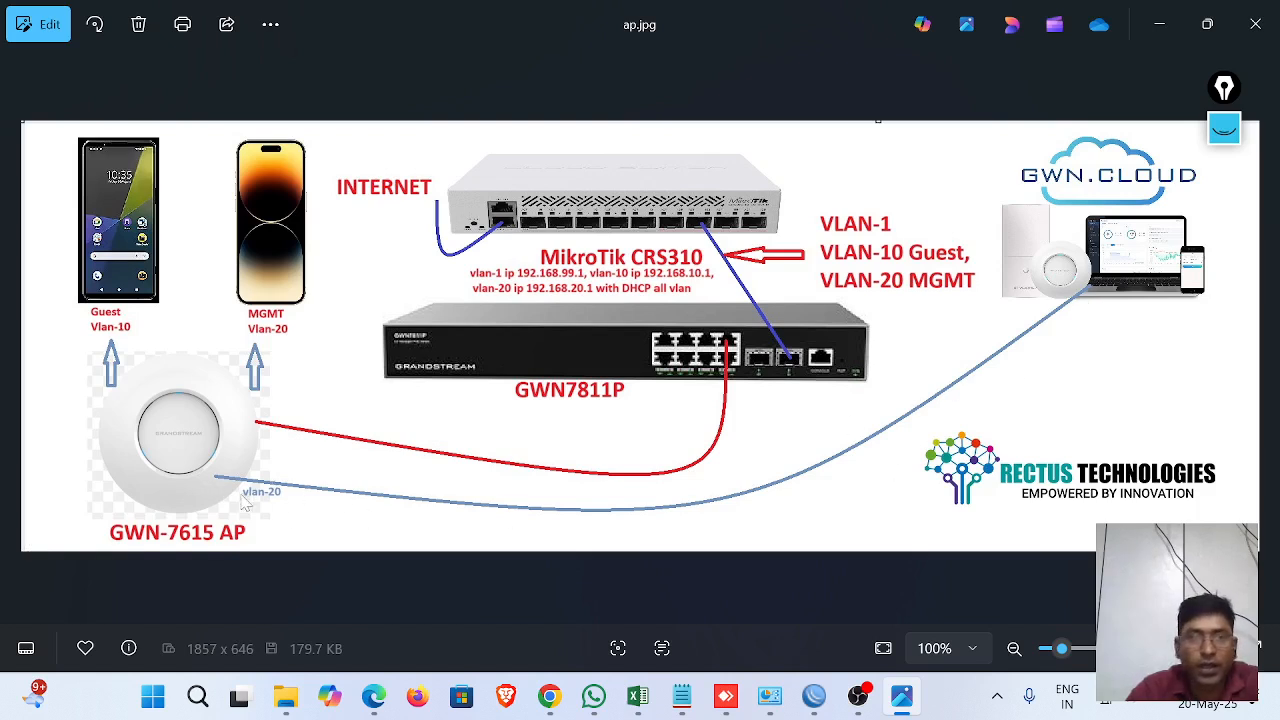
left_click(1157, 40)
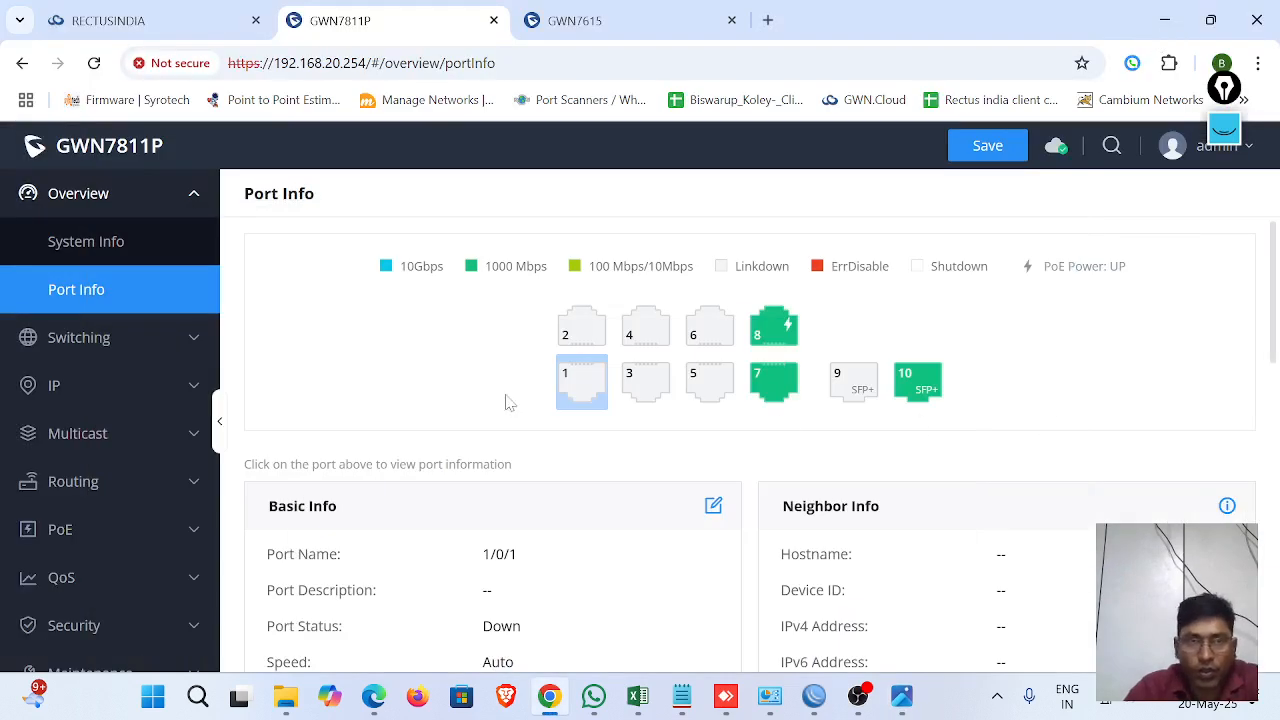
Open the switch's VLAN settings and examine the VLAN 10 and VLAN 20 entries
left_click(85, 350)
scroll(110, 550, "down", 1)
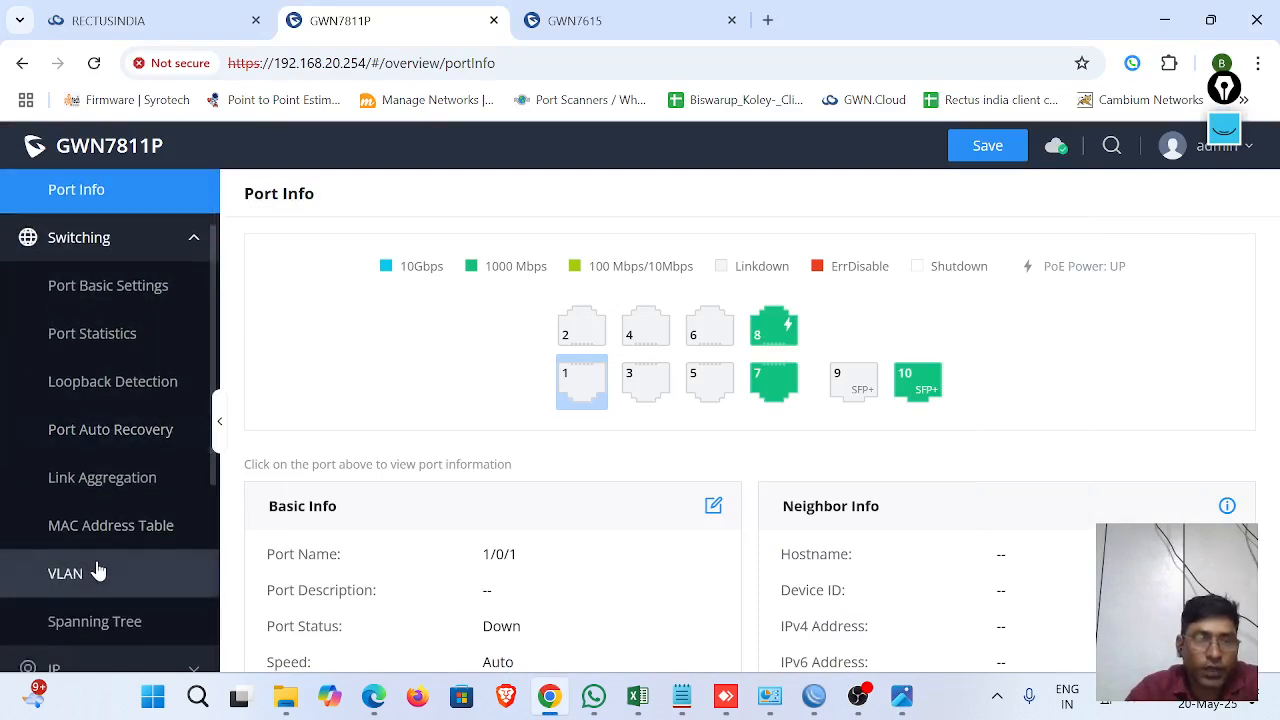
left_click(98, 571)
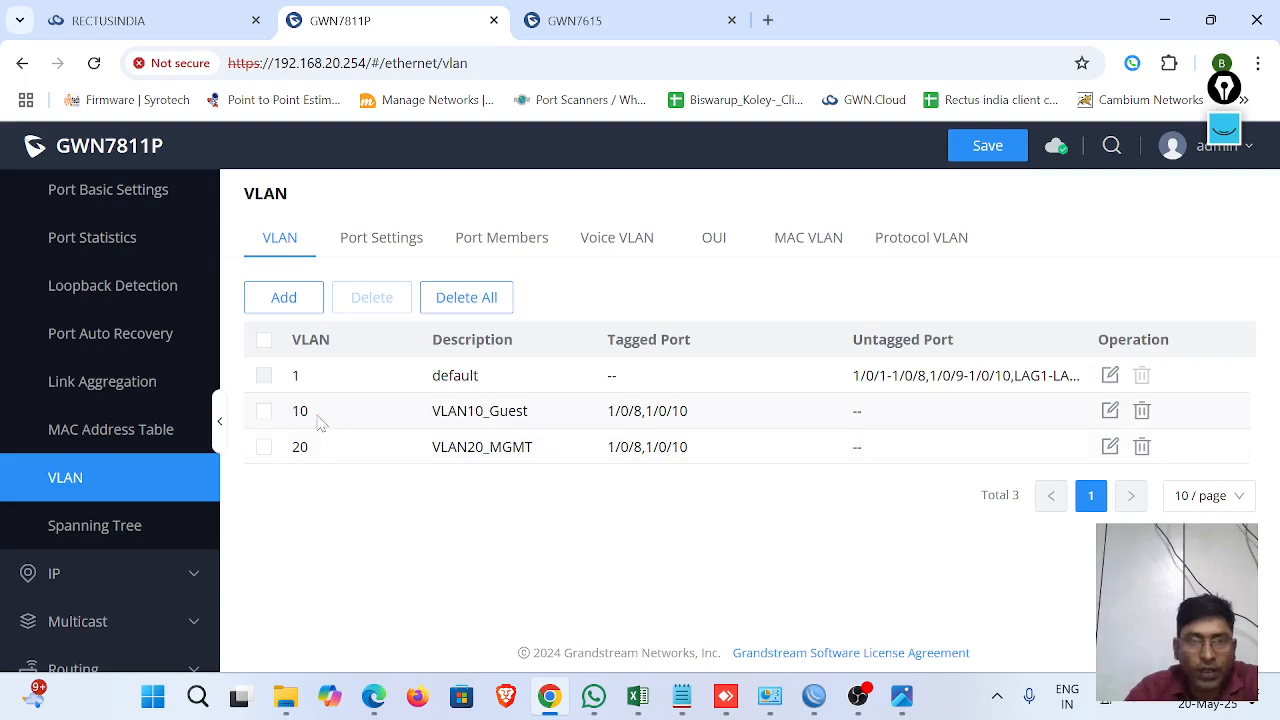
double_click(311, 416)
left_click_drag(315, 455, 302, 448)
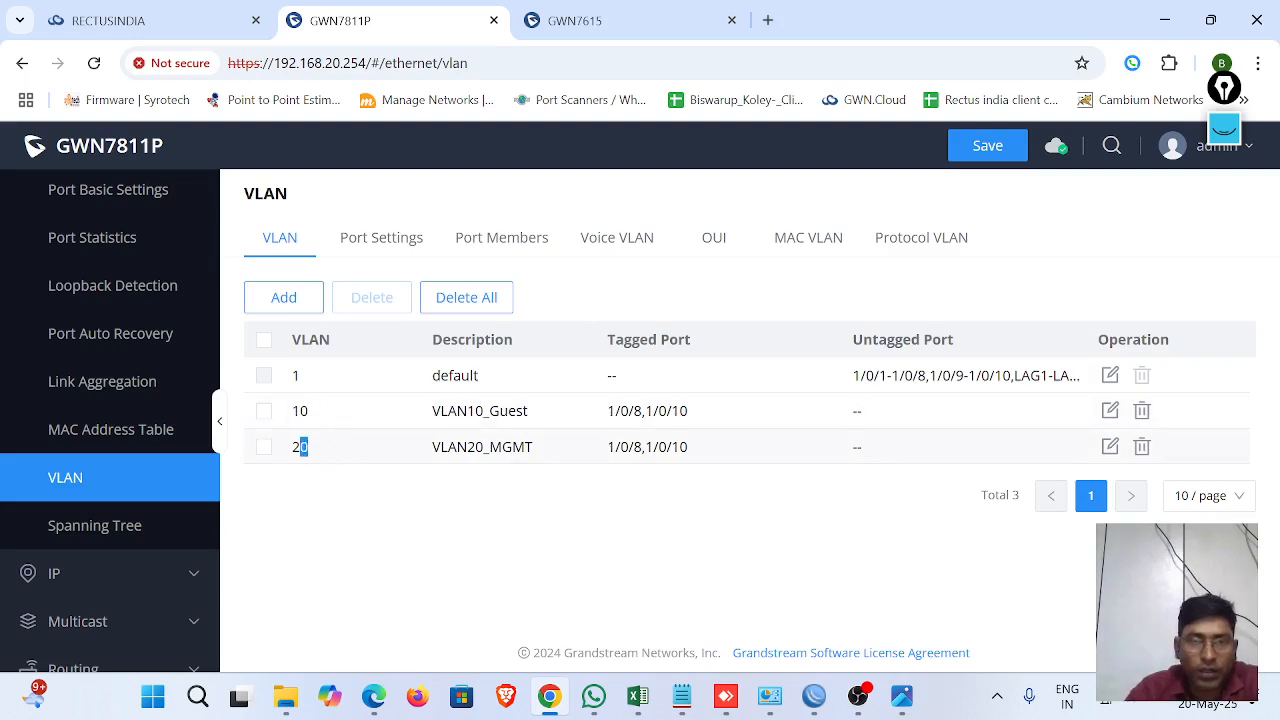
Check the descriptions assigned to VLAN 10 and VLAN 20 in the switch's VLAN table
left_click(328, 510)
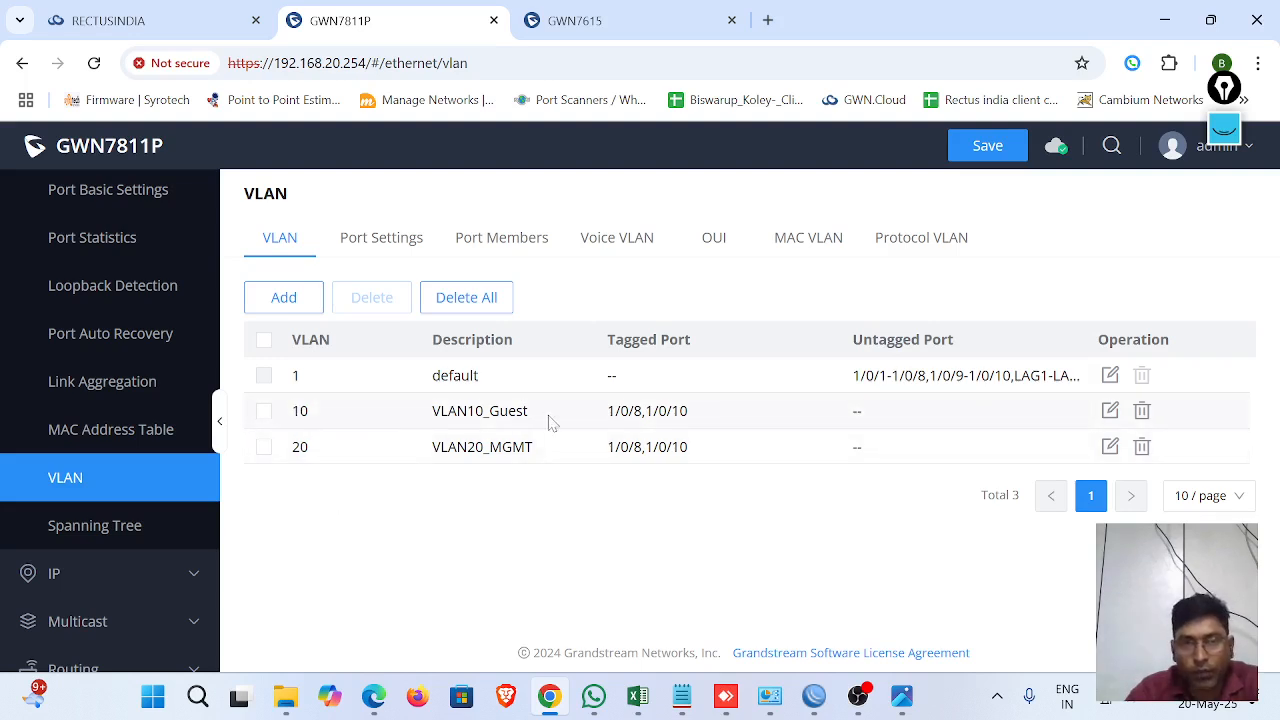
left_click_drag(548, 422, 457, 411)
left_click_drag(540, 461, 420, 457)
left_click(588, 553)
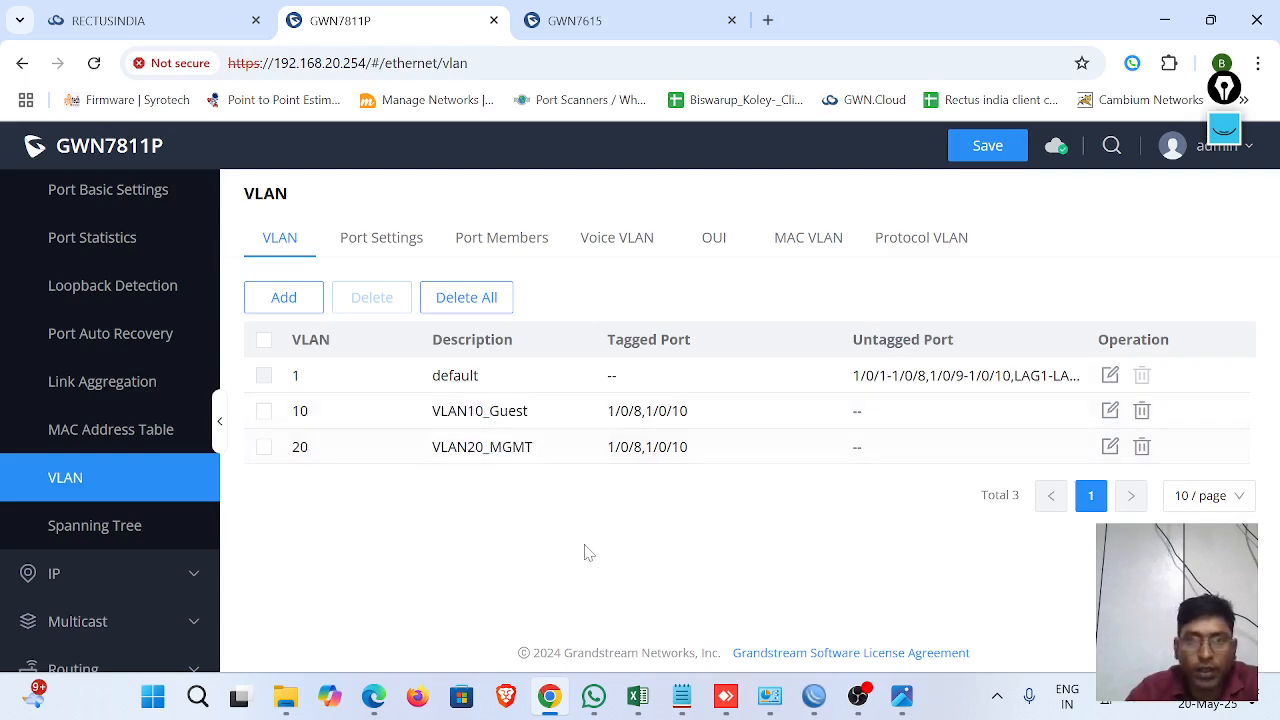
Examine the tagged ports of VLAN 10 and VLAN 20 and the untagged ports of the default VLAN
left_click_drag(704, 420, 642, 411)
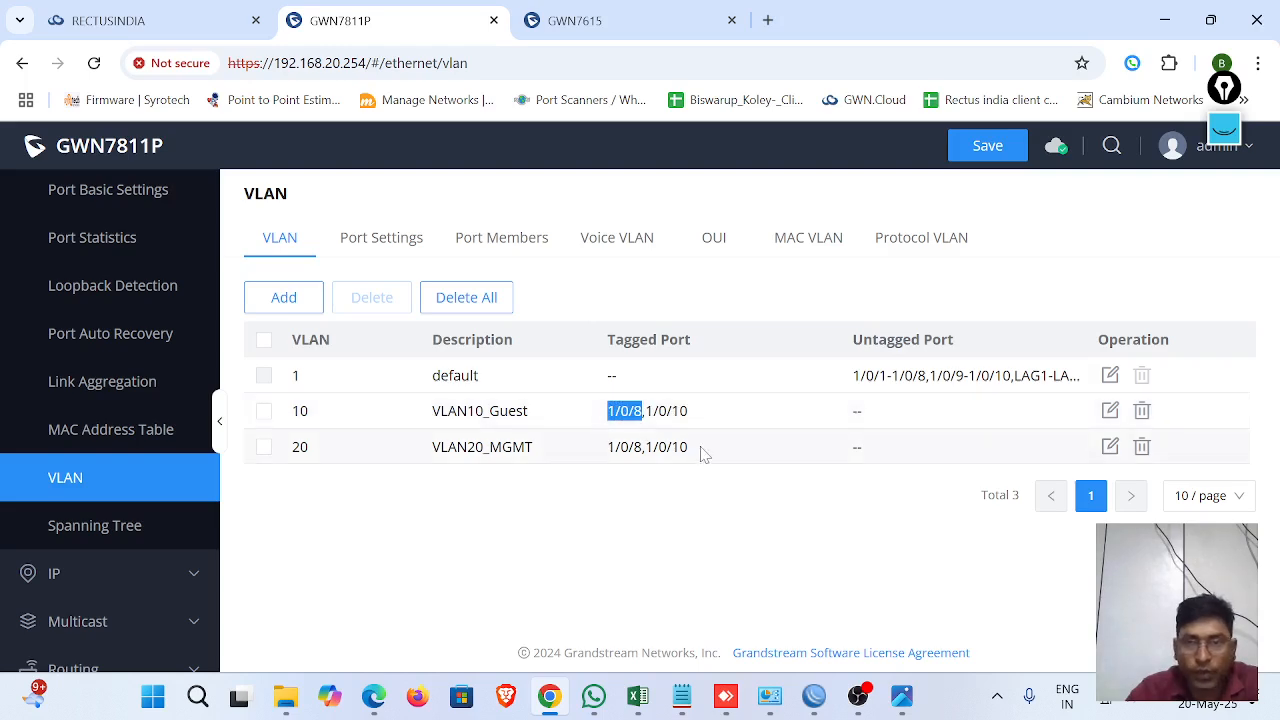
left_click_drag(703, 453, 658, 447)
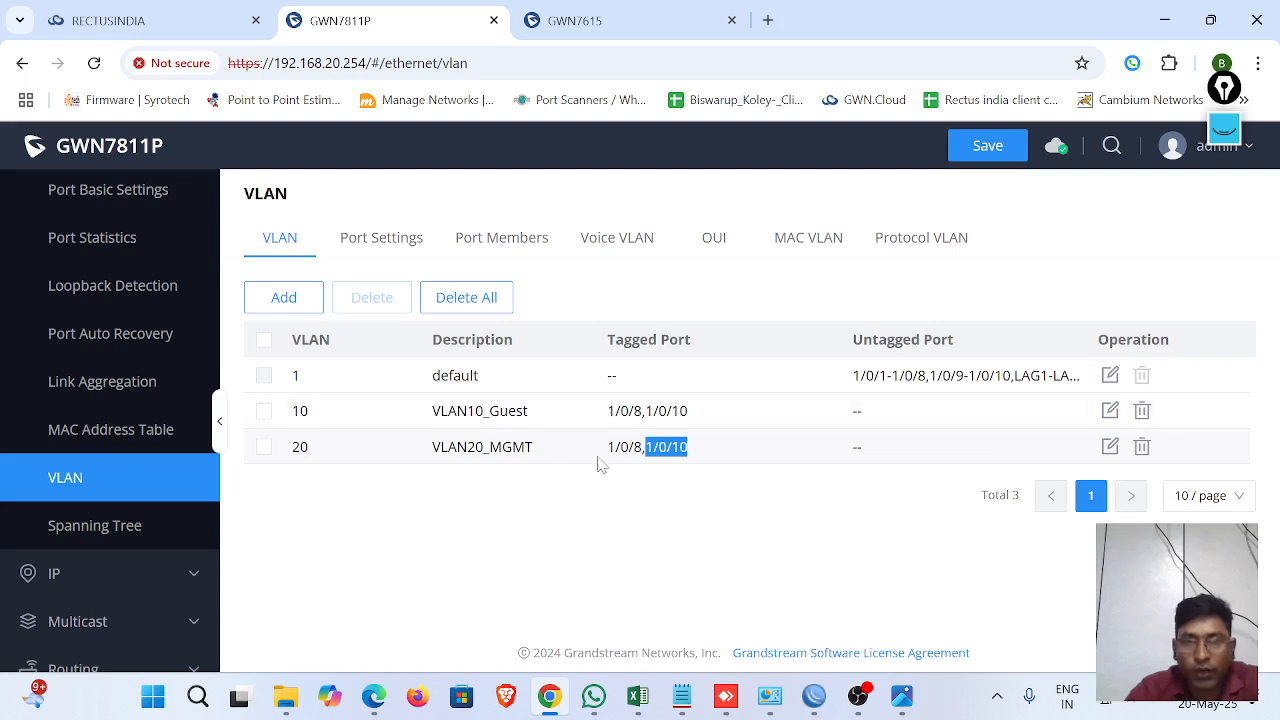
left_click(716, 420)
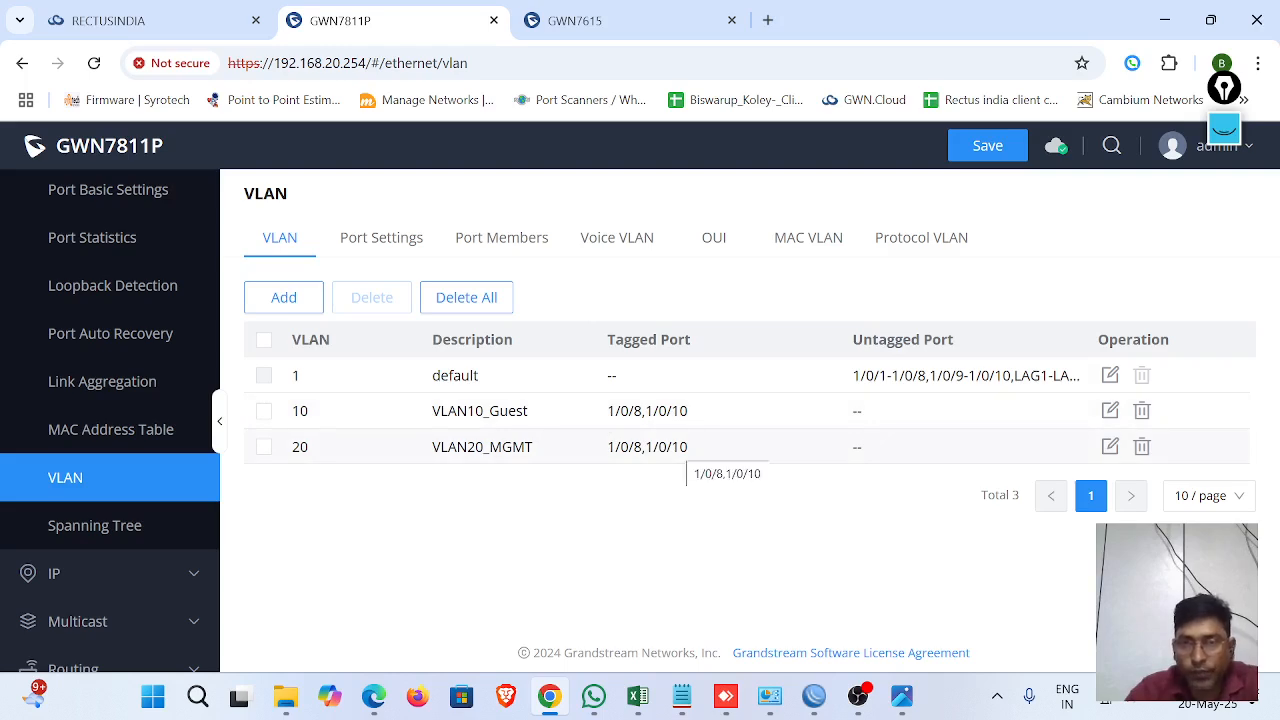
left_click_drag(838, 388, 1060, 376)
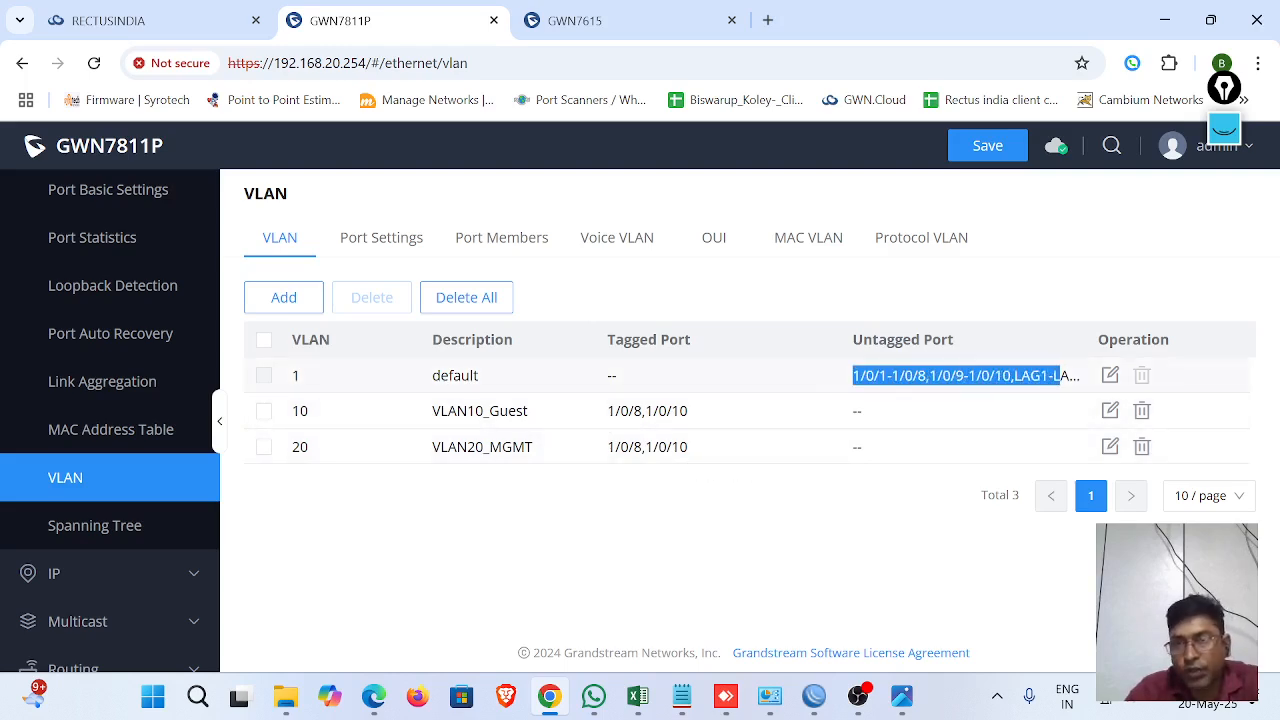
left_click(885, 395)
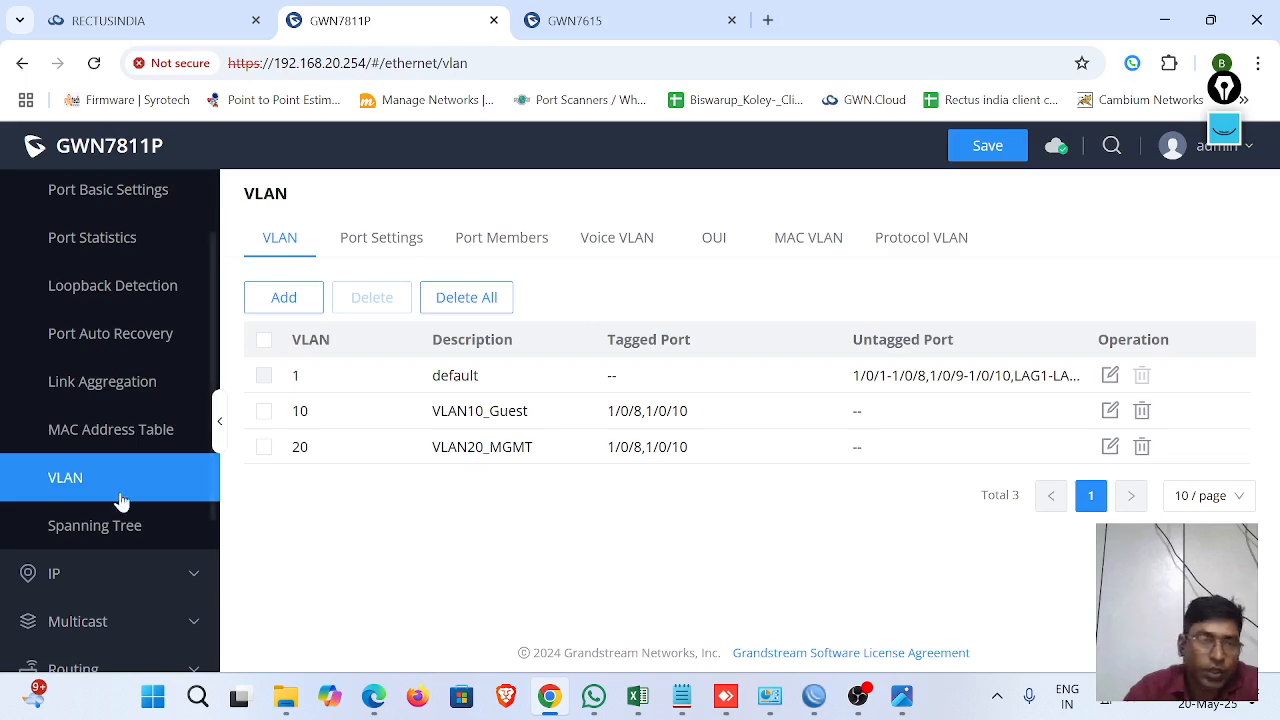
Open the switch's VLAN IP Interface settings and inspect the VLAN 20 interface's type and IPv4 address
scroll(118, 500, "down", 2)
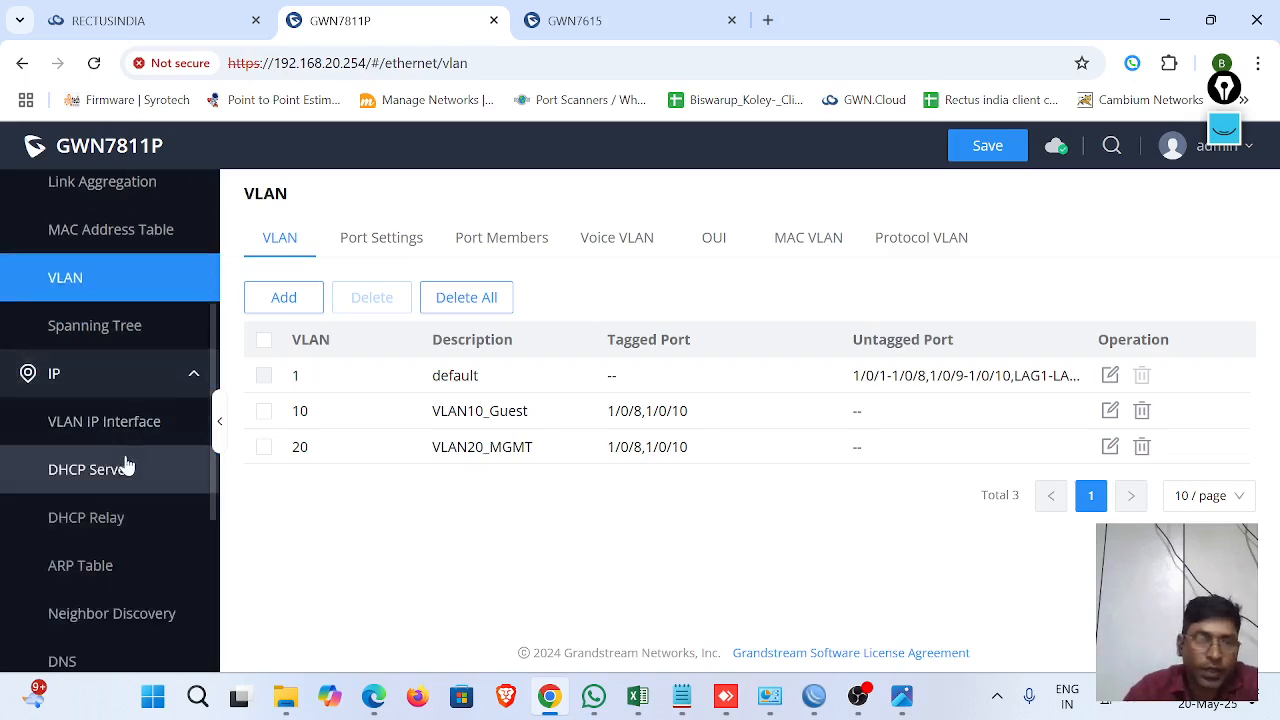
left_click(104, 424)
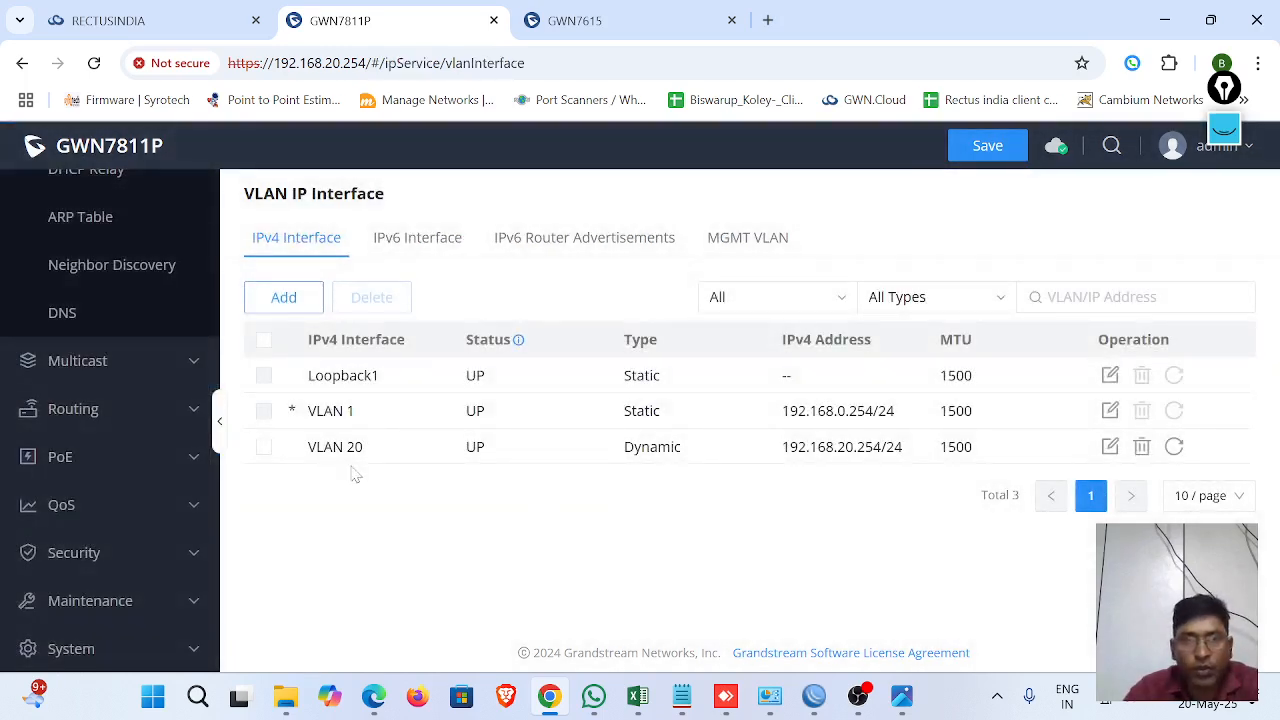
left_click_drag(306, 447, 703, 463)
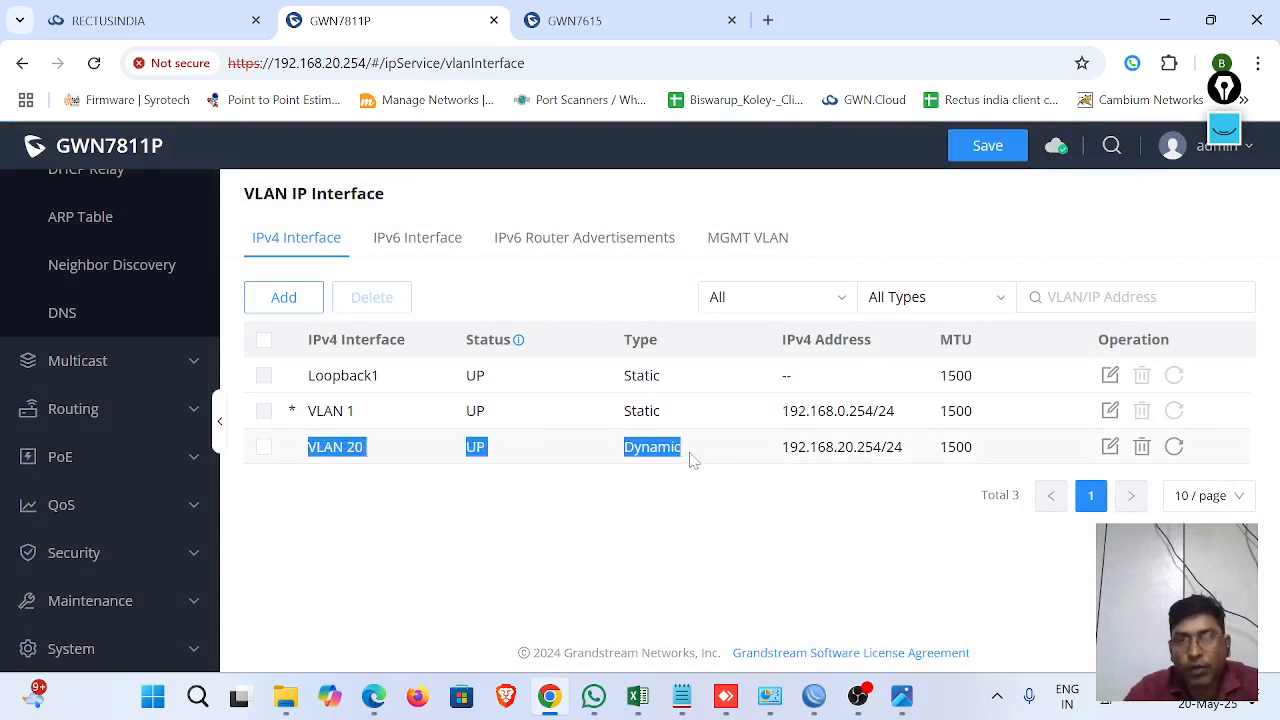
left_click_drag(623, 451, 730, 466)
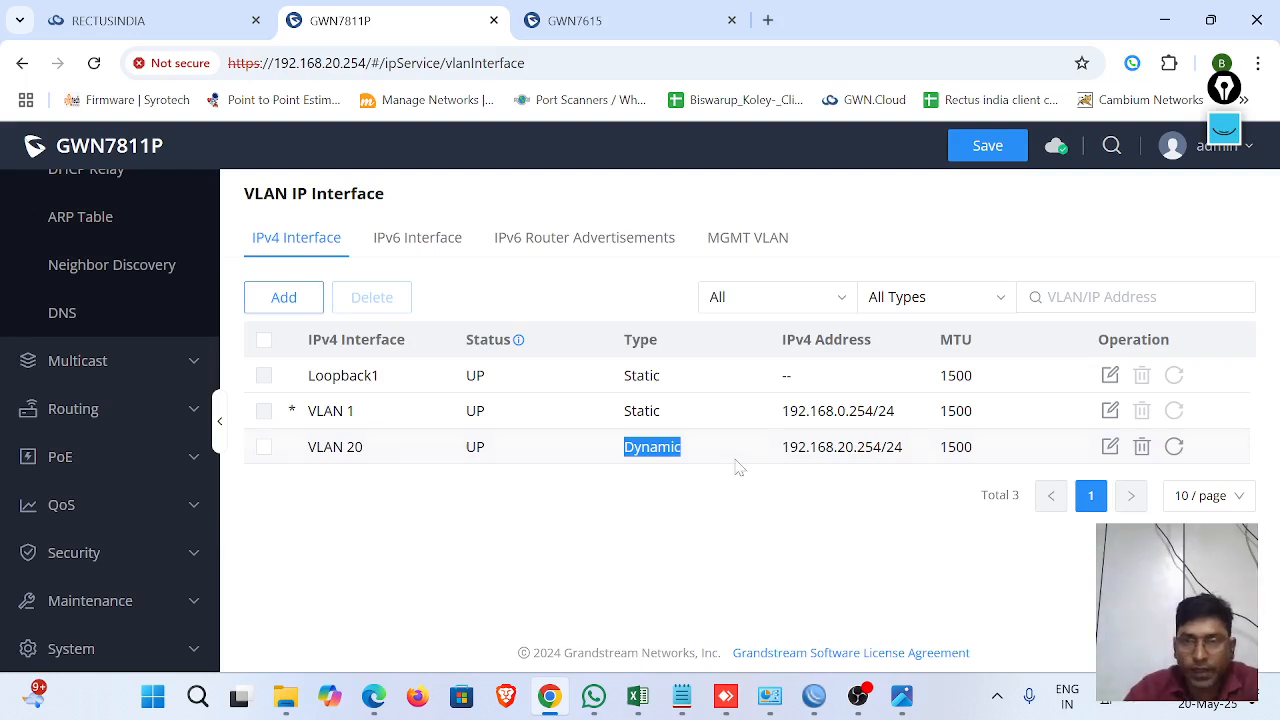
mouse_move(777, 448)
left_mouse_down()
mouse_move(900, 450)
mouse_move(784, 451)
left_mouse_up()
left_click(906, 451)
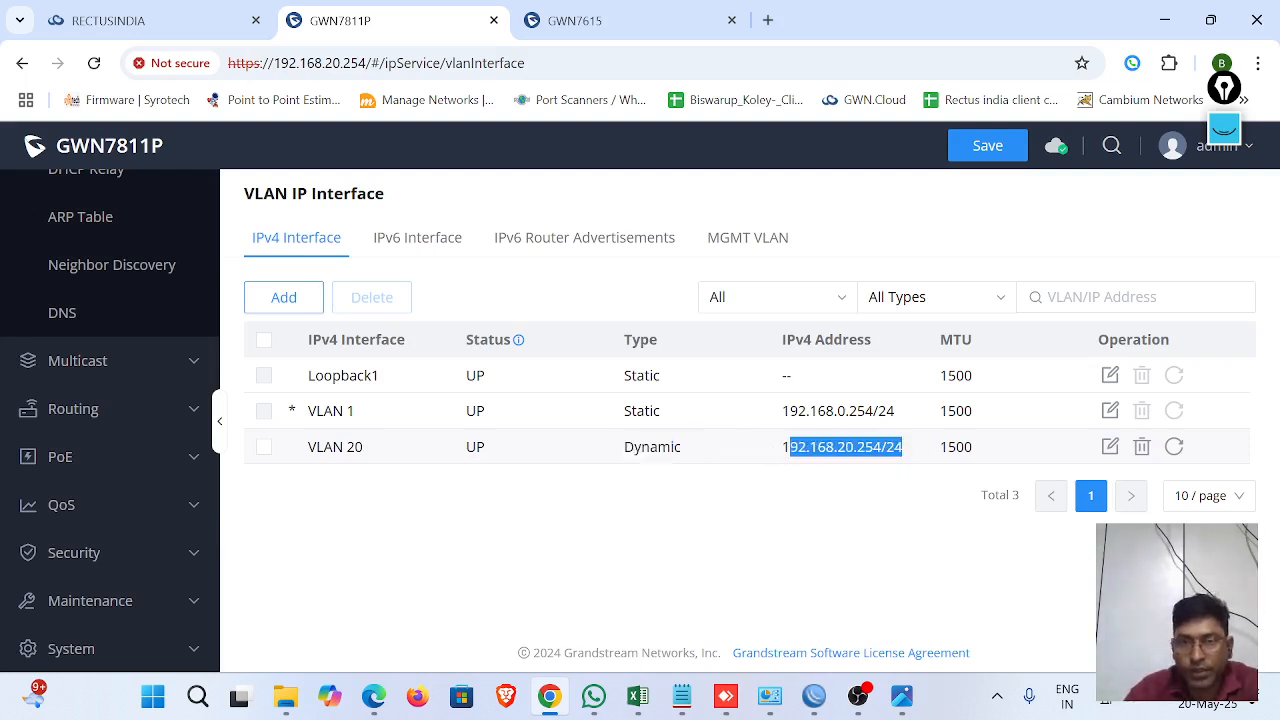
Switch to WinBox and check the vlan20 entry in the address list
left_click(813, 696)
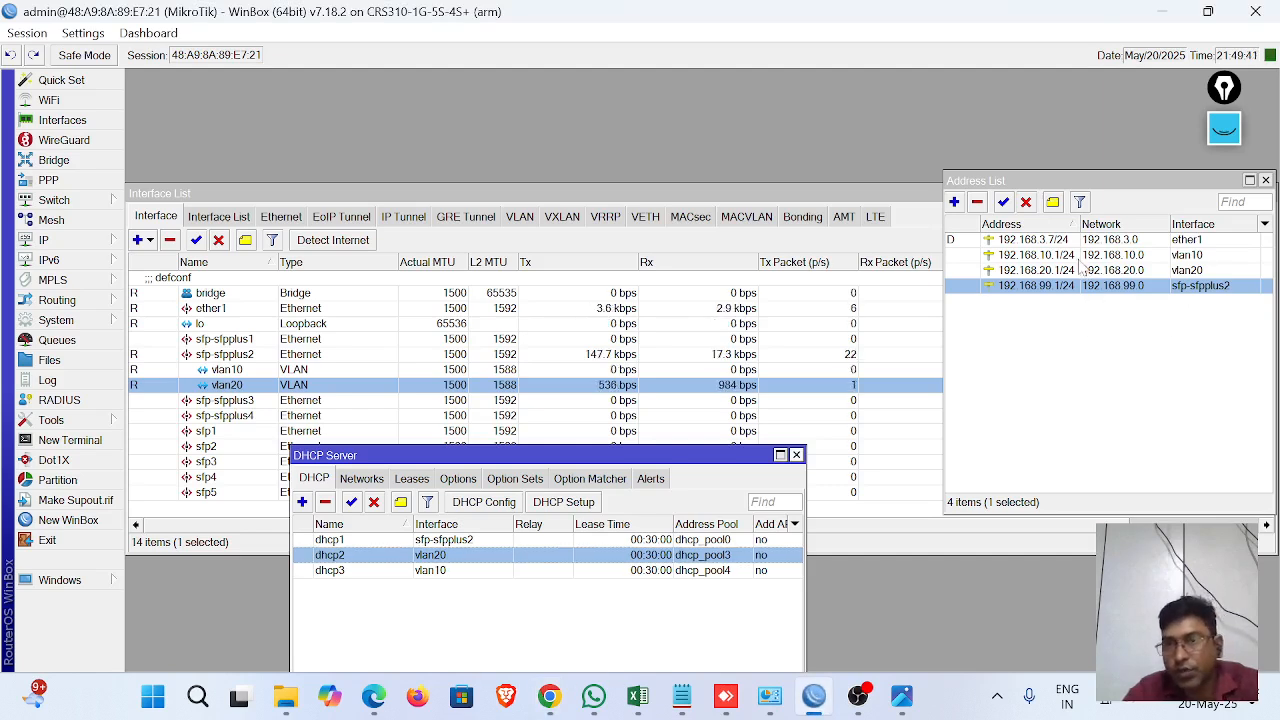
left_click(1038, 272)
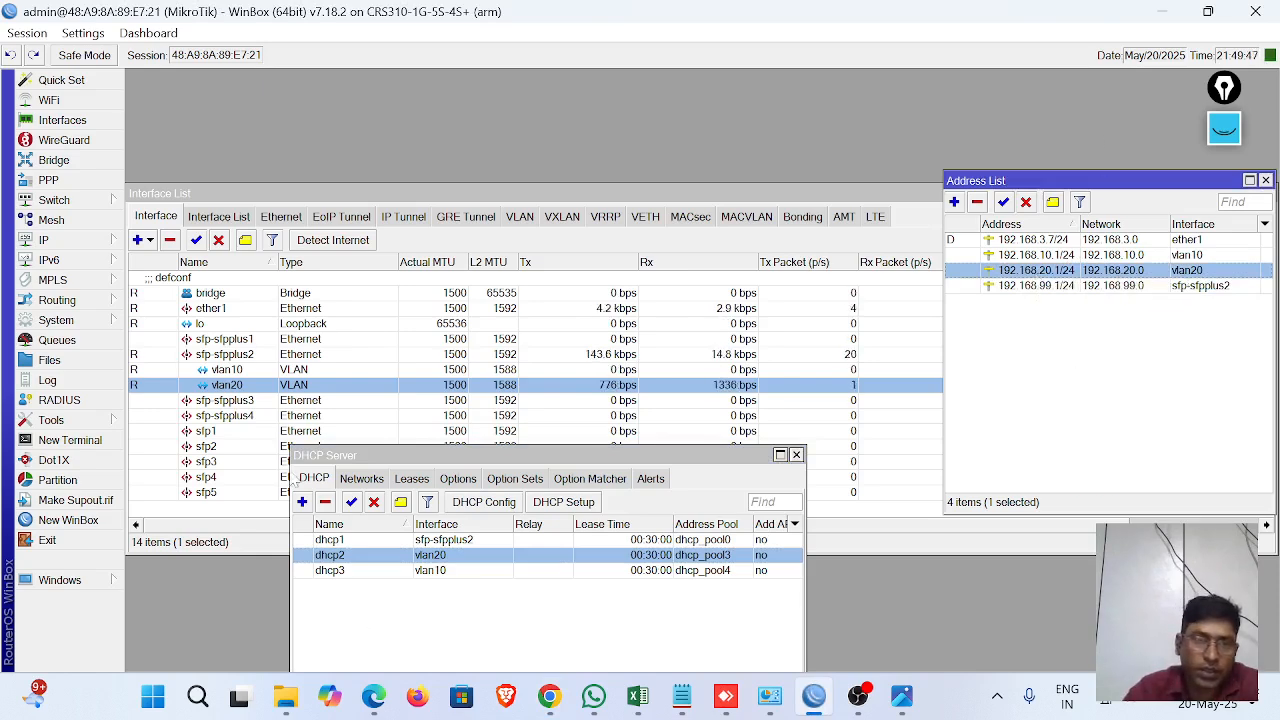
left_click(95, 241)
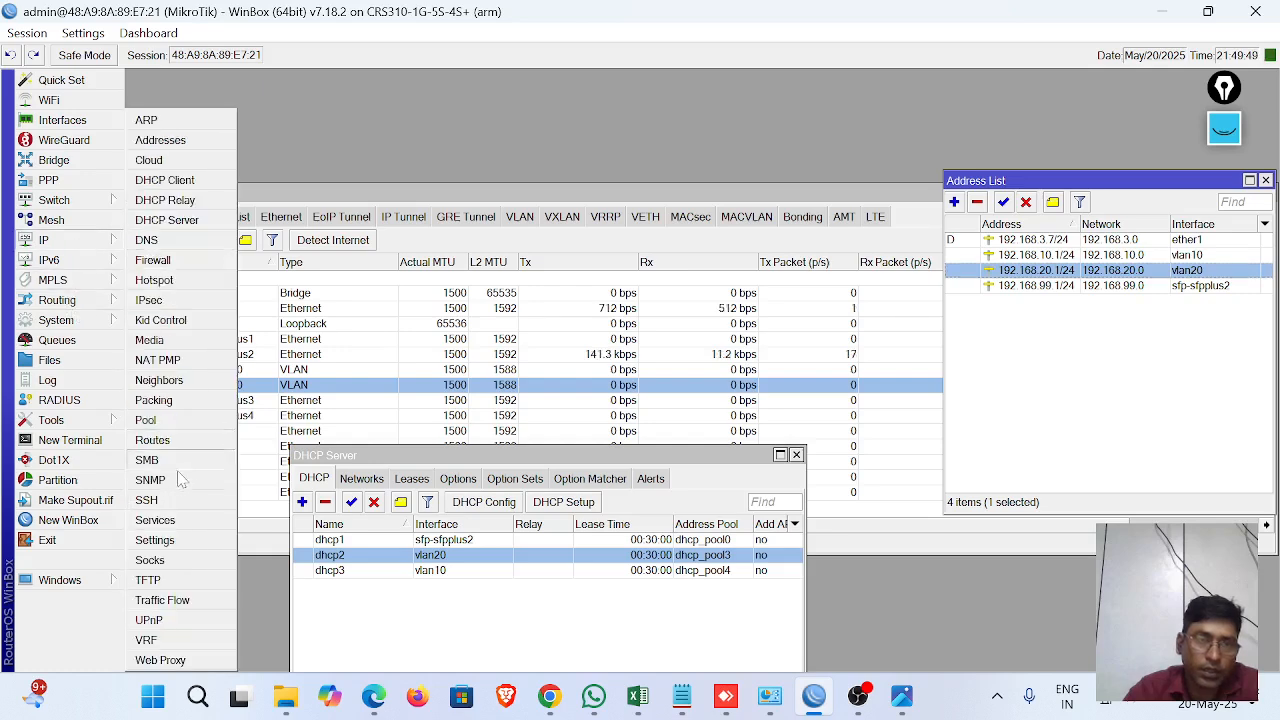
left_click(168, 438)
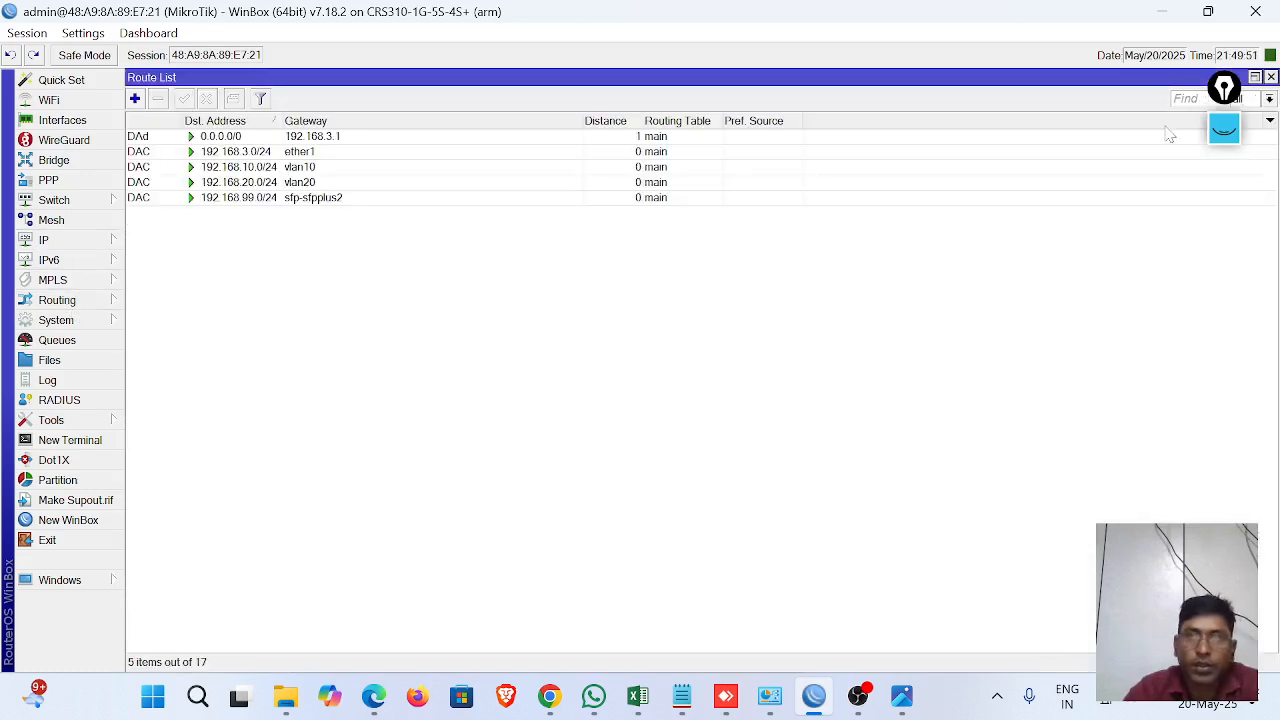
left_click(1271, 77)
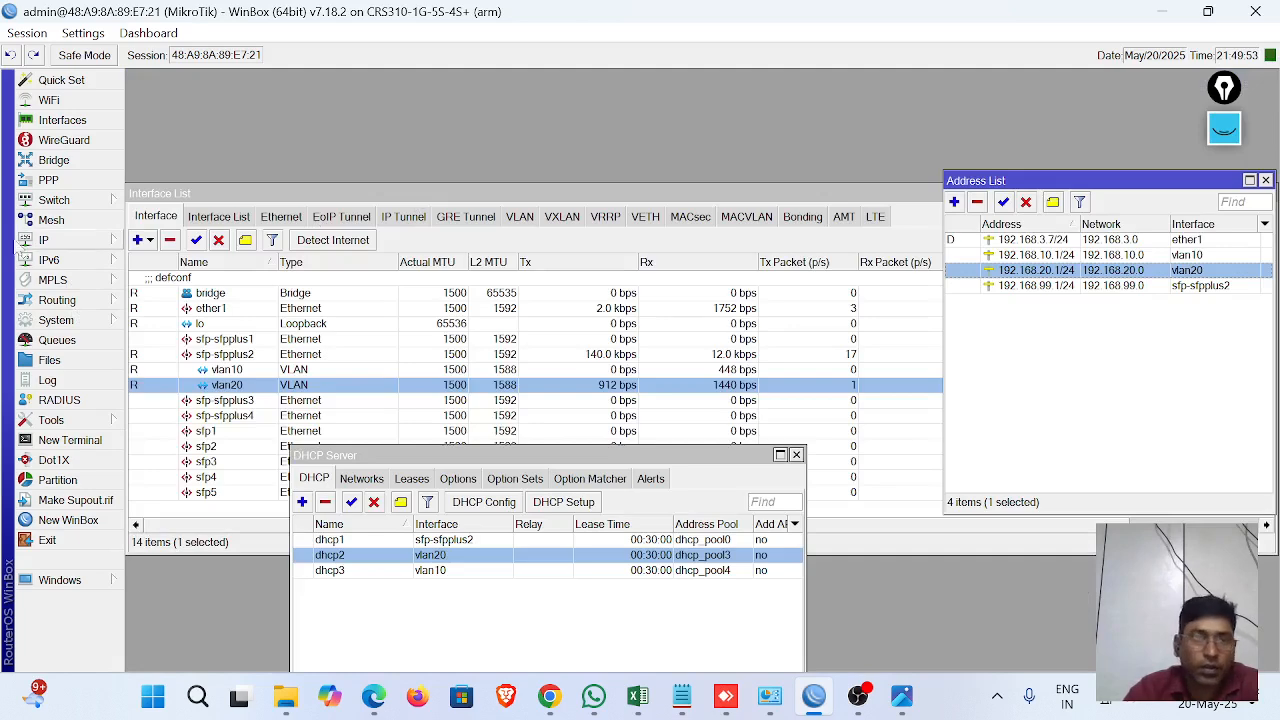
Open the IP pools, move their window clear of the DHCP server list, and check dhcp_pool3's address range
left_click(77, 245)
left_click(148, 420)
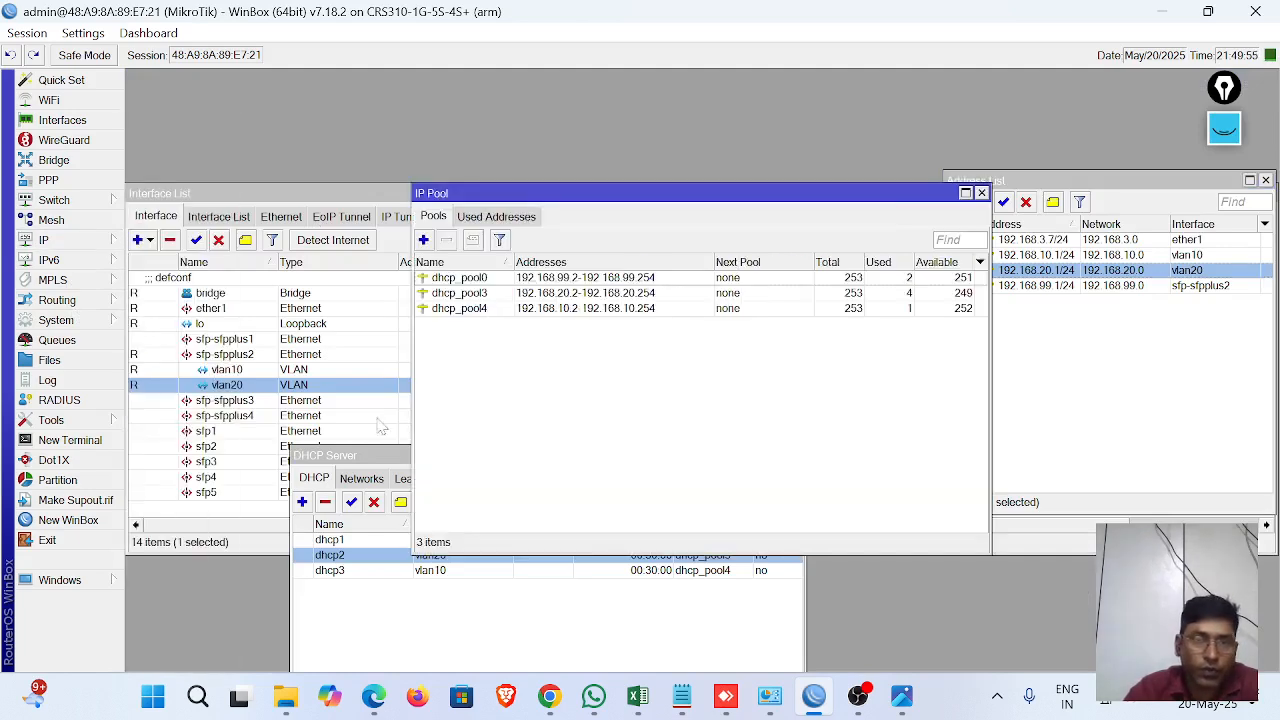
left_click_drag(580, 192, 1009, 427)
left_click(986, 531)
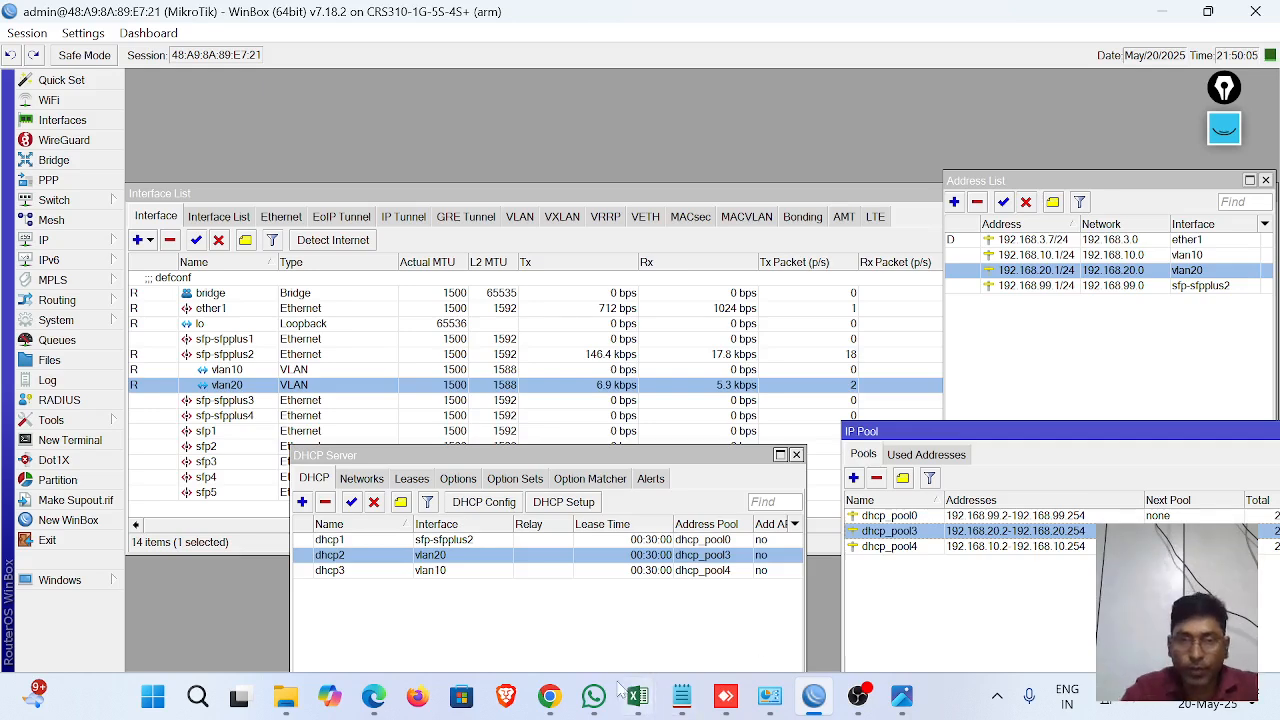
Switch back to Chrome and compare the VLAN 20 interface address with the IP address in the switch page's URL
left_click(550, 697)
left_click(846, 450)
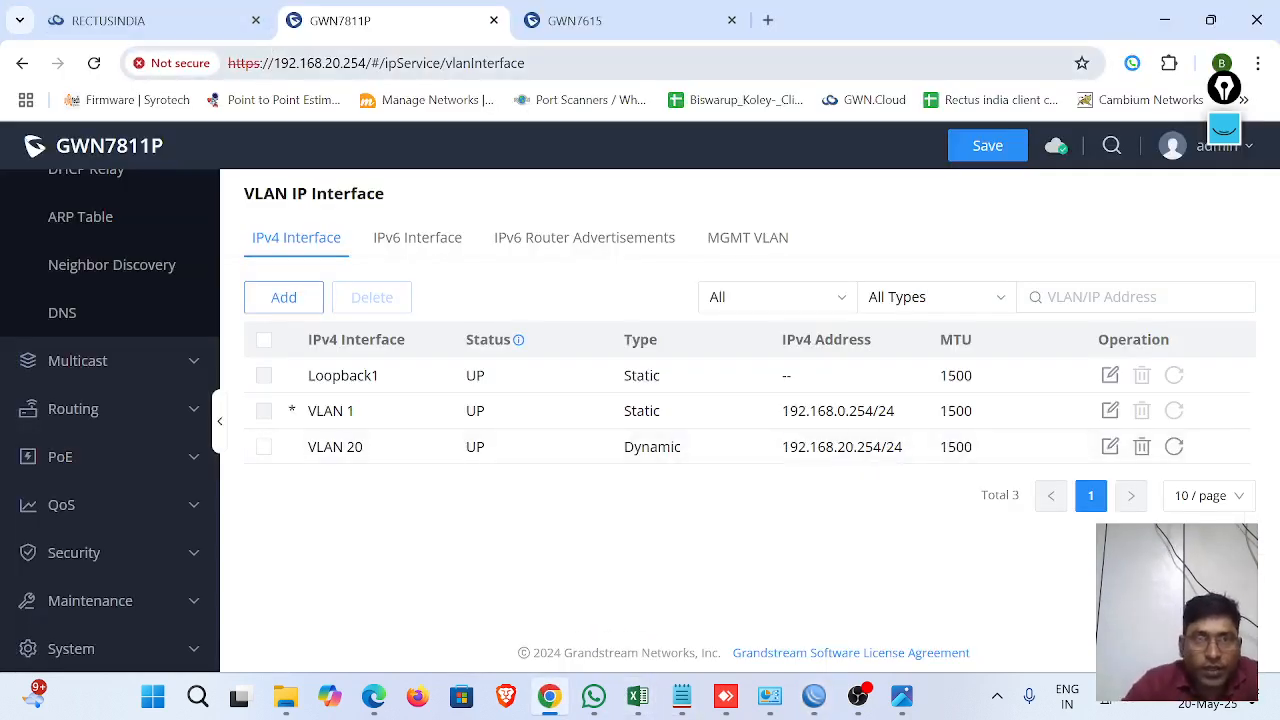
left_click_drag(273, 63, 380, 63)
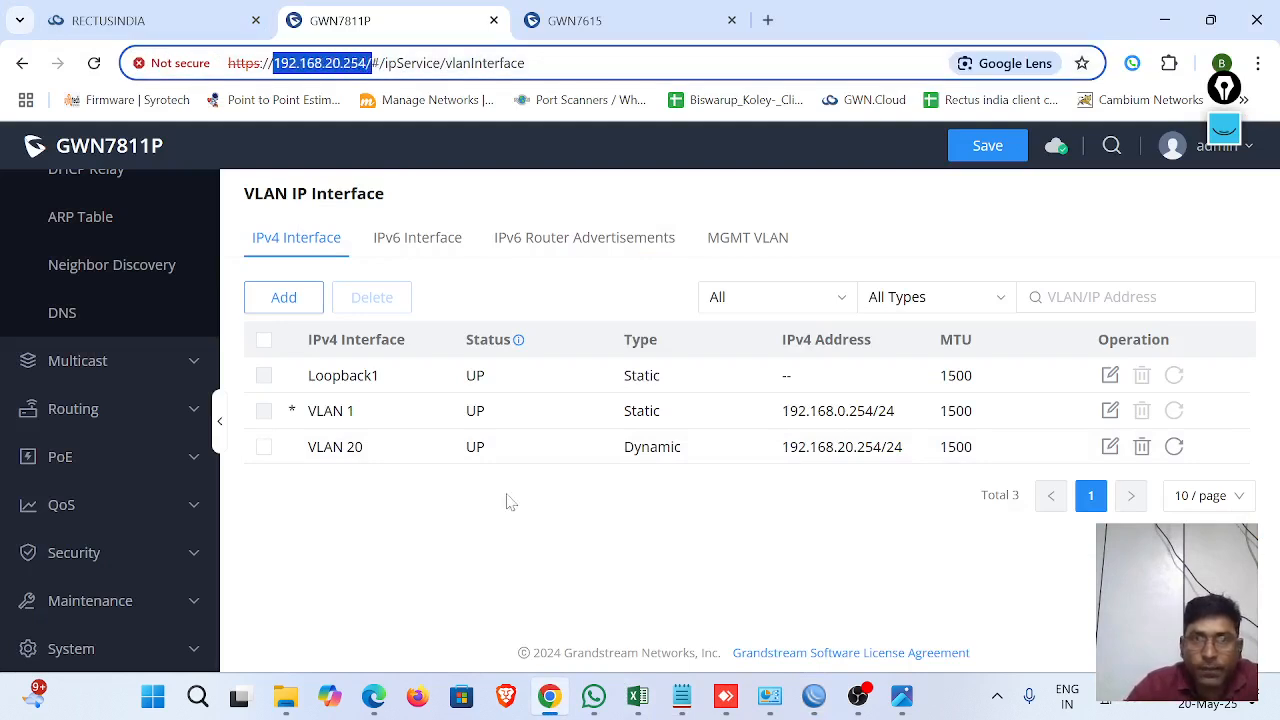
left_click(445, 548)
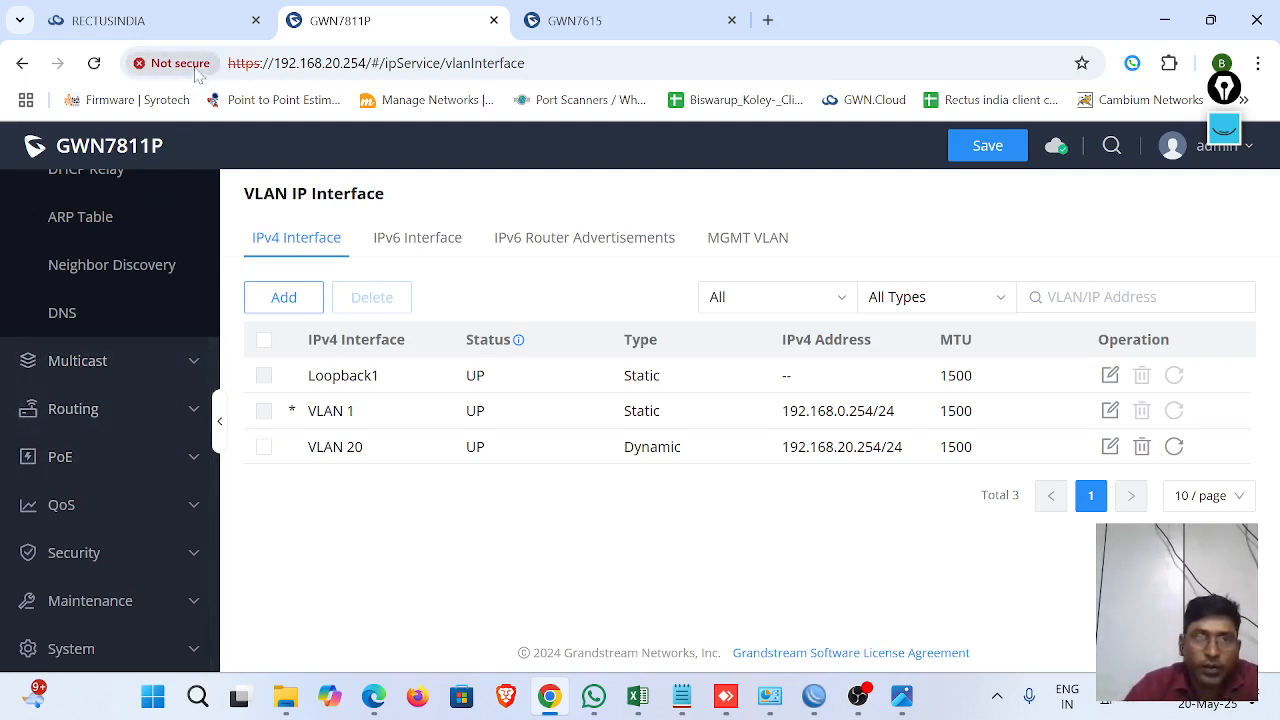
Bring up the GWN7615 access point's login page and check the IP address in its URL
left_click(600, 16)
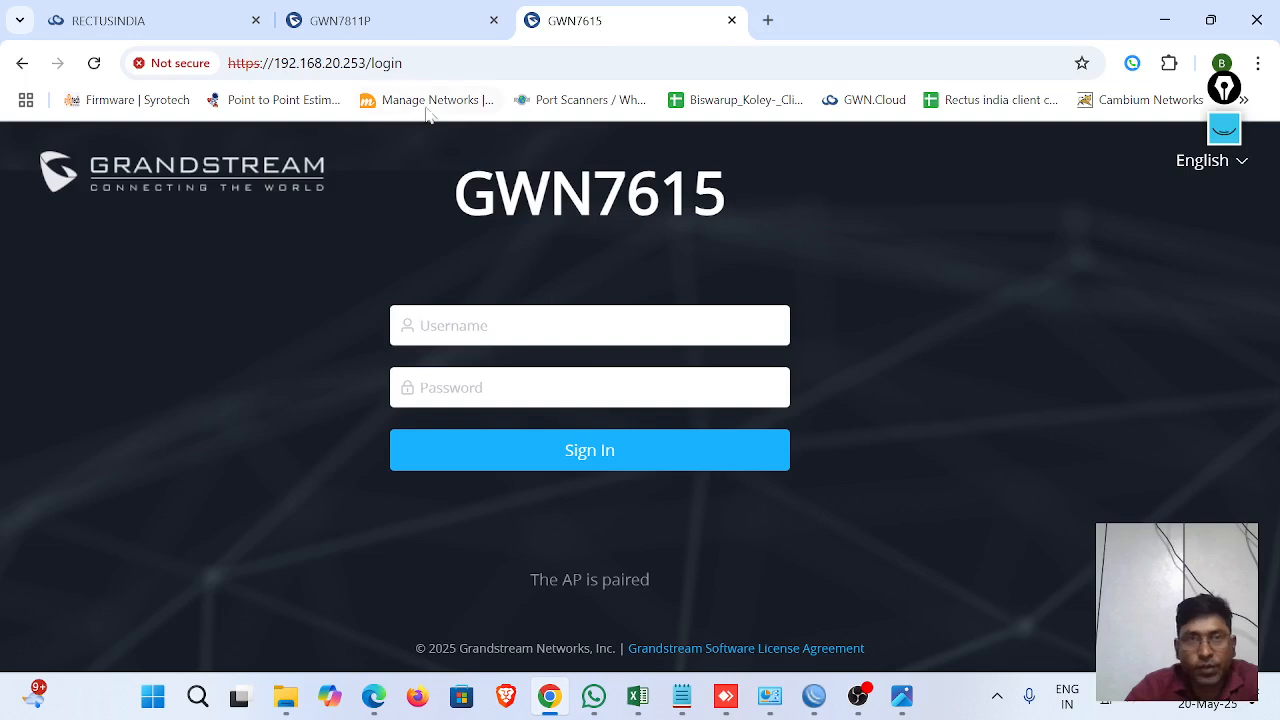
left_click(283, 65)
left_click(282, 65)
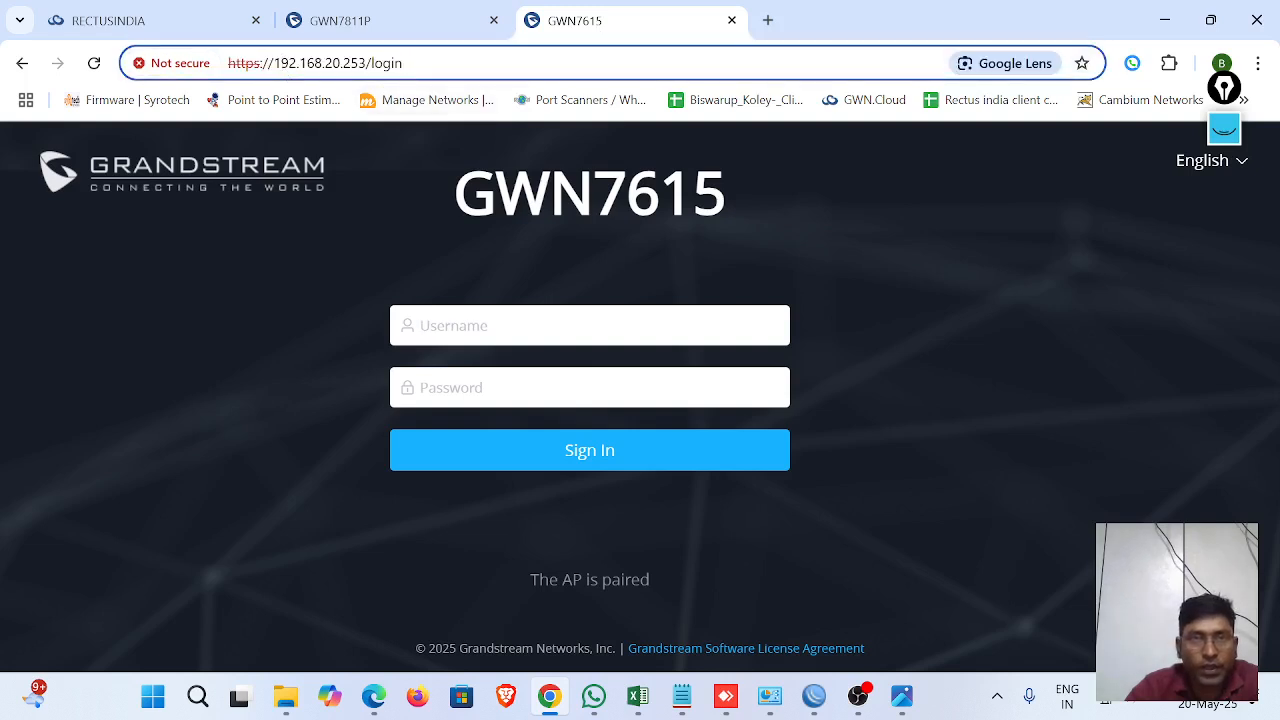
left_click_drag(273, 63, 366, 63)
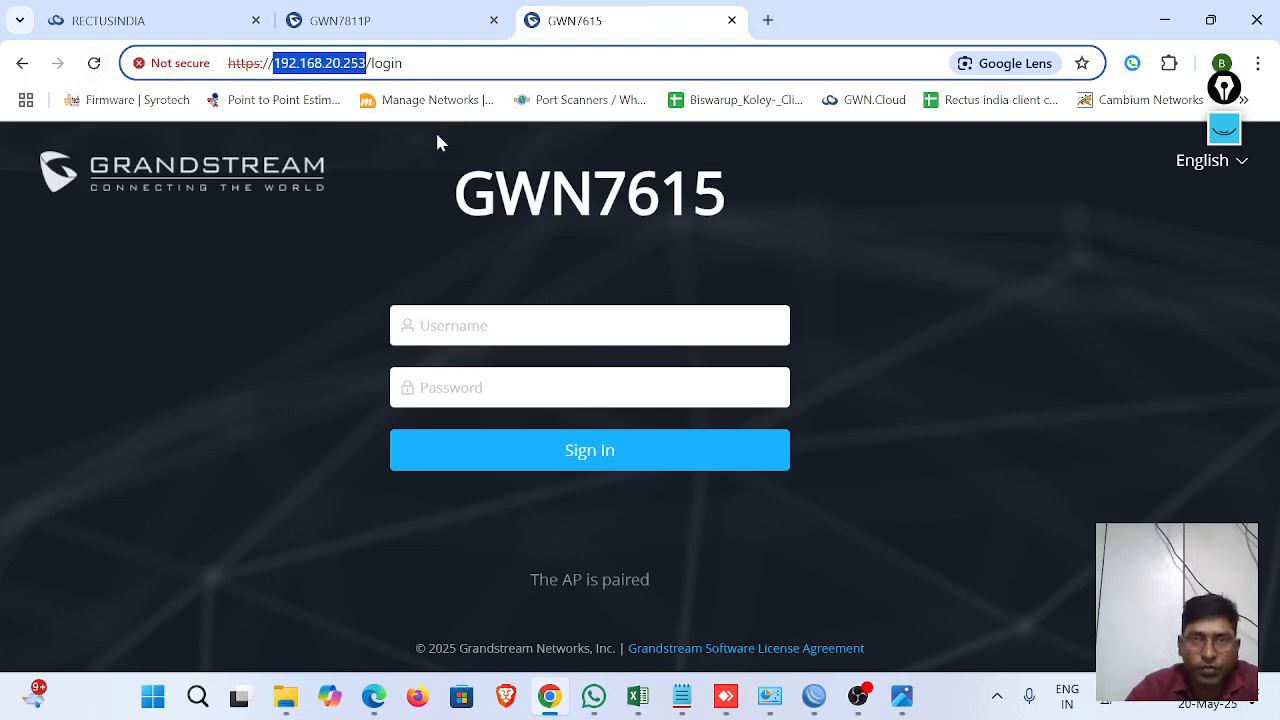
Bring up the GDMS Networking dashboard and check the online access point and switch counts
left_click(143, 10)
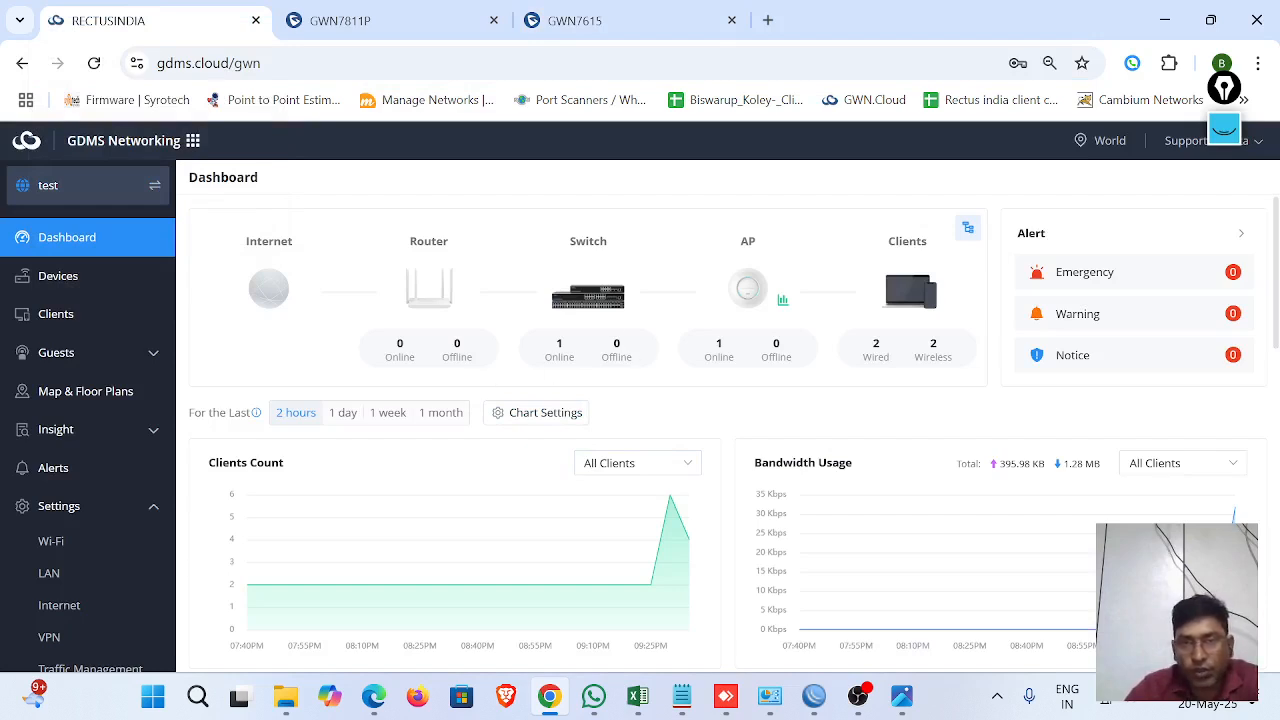
left_click_drag(732, 358, 677, 358)
left_click_drag(574, 348, 535, 349)
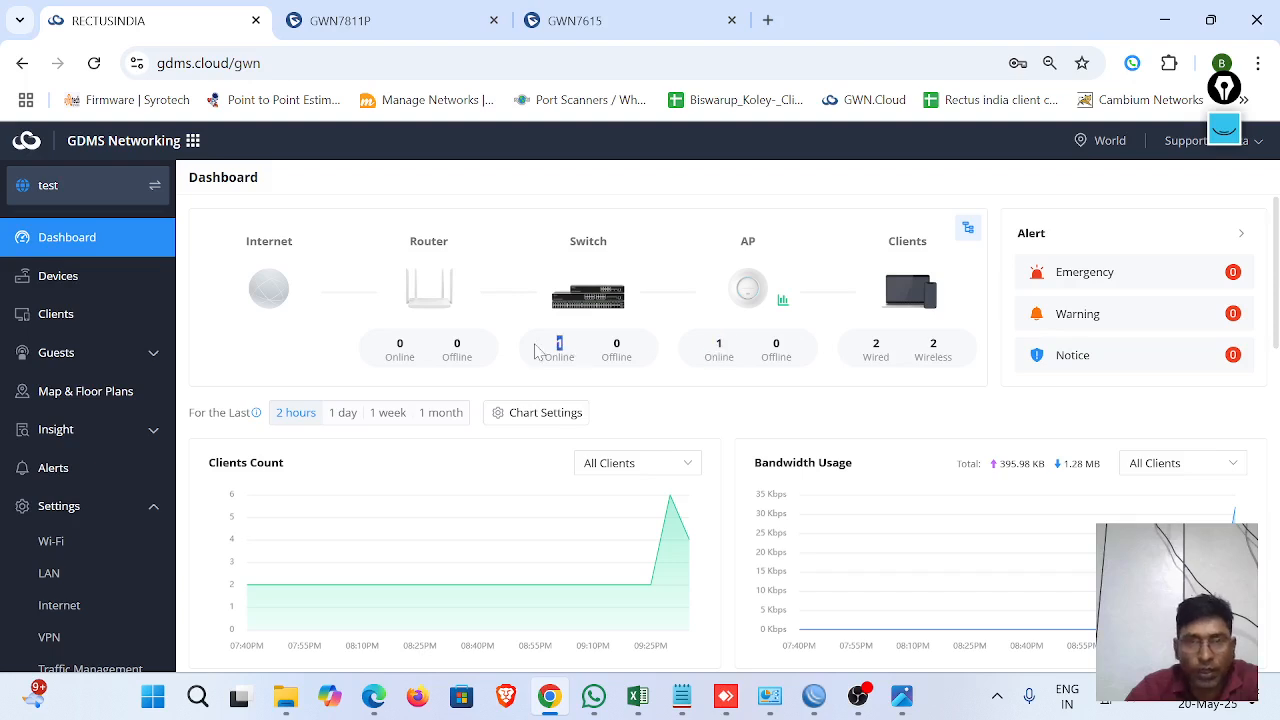
Open the GDMS device list and review the models and IP addresses of the GWN7615 and GWN7811P
left_click(72, 284)
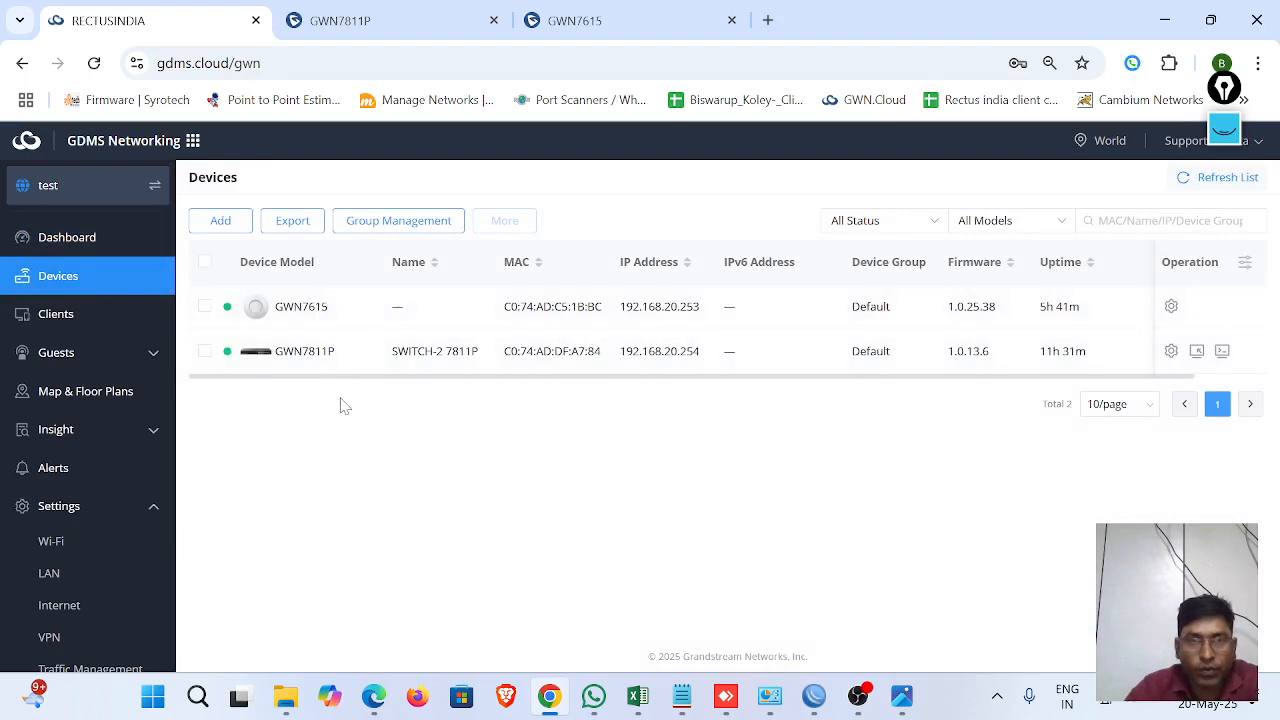
left_click_drag(276, 352, 294, 354)
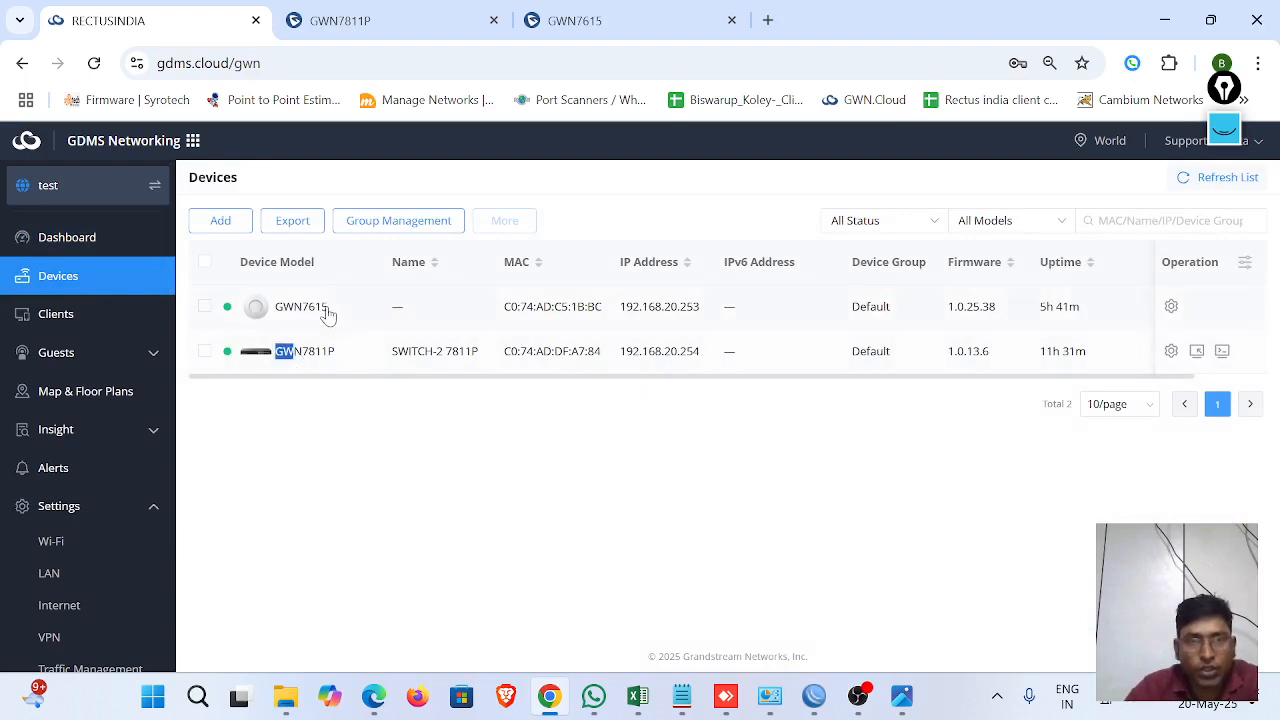
left_click(627, 316)
double_click(627, 316)
left_click_drag(620, 368, 699, 371)
Return to the GWN7615 access point's login page and reload it
left_click(340, 20)
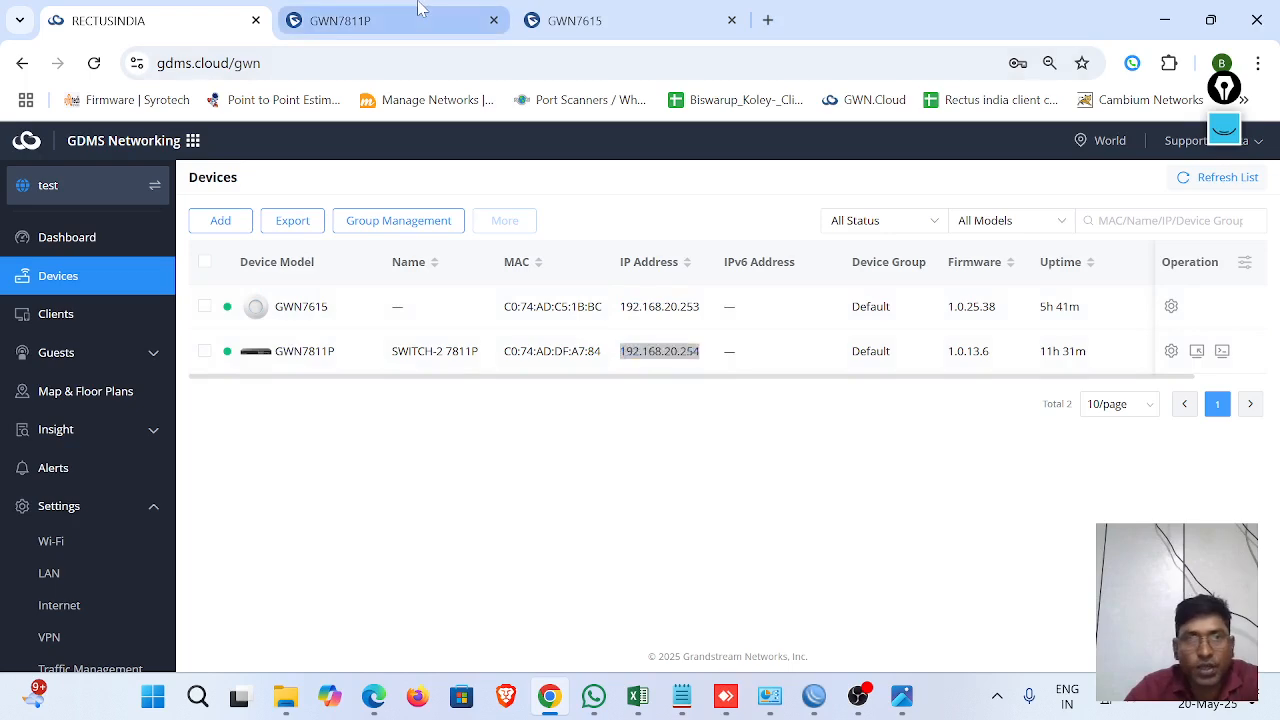
left_click(614, 20)
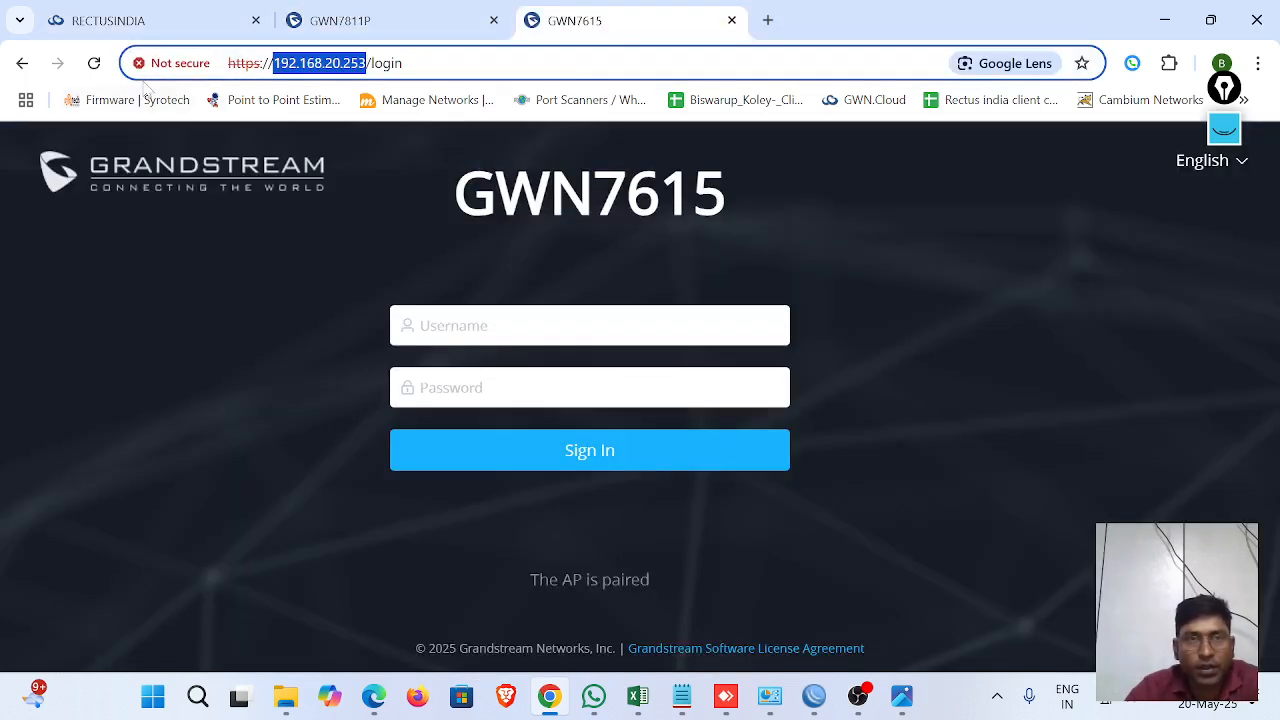
left_click(94, 63)
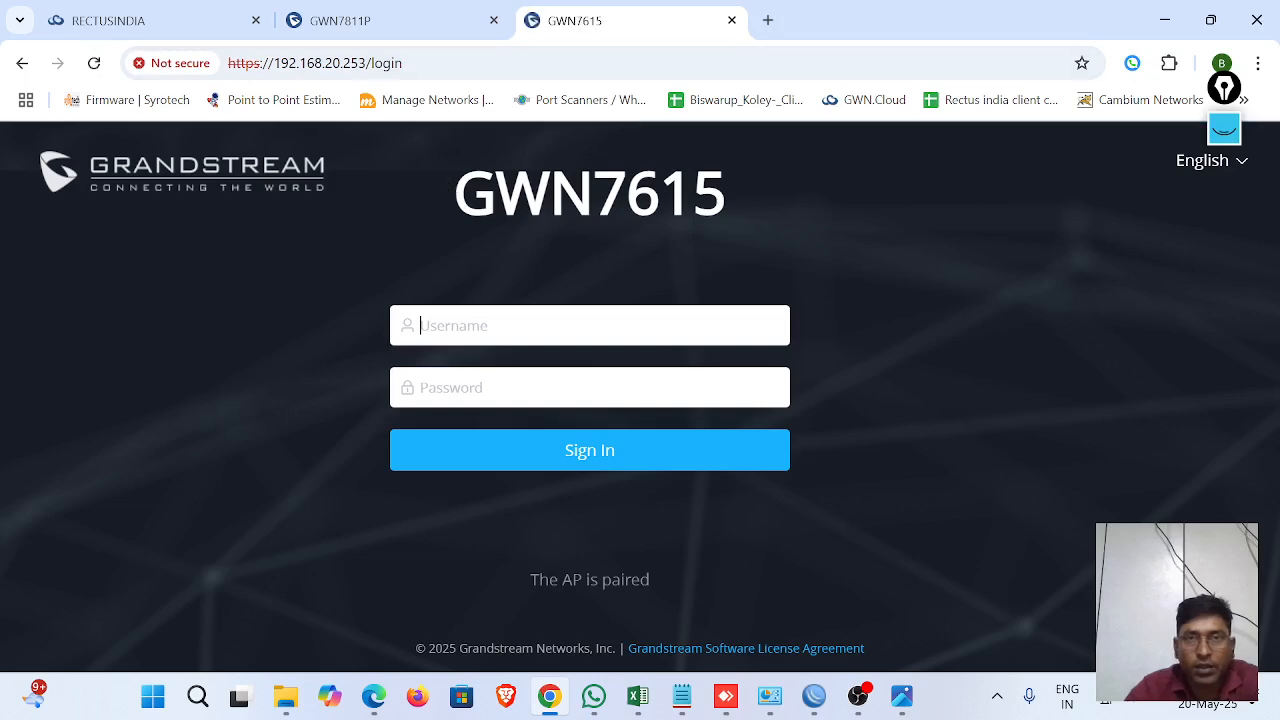
Open the GDMS System settings, reveal the AP login password and copy it
left_click(160, 20)
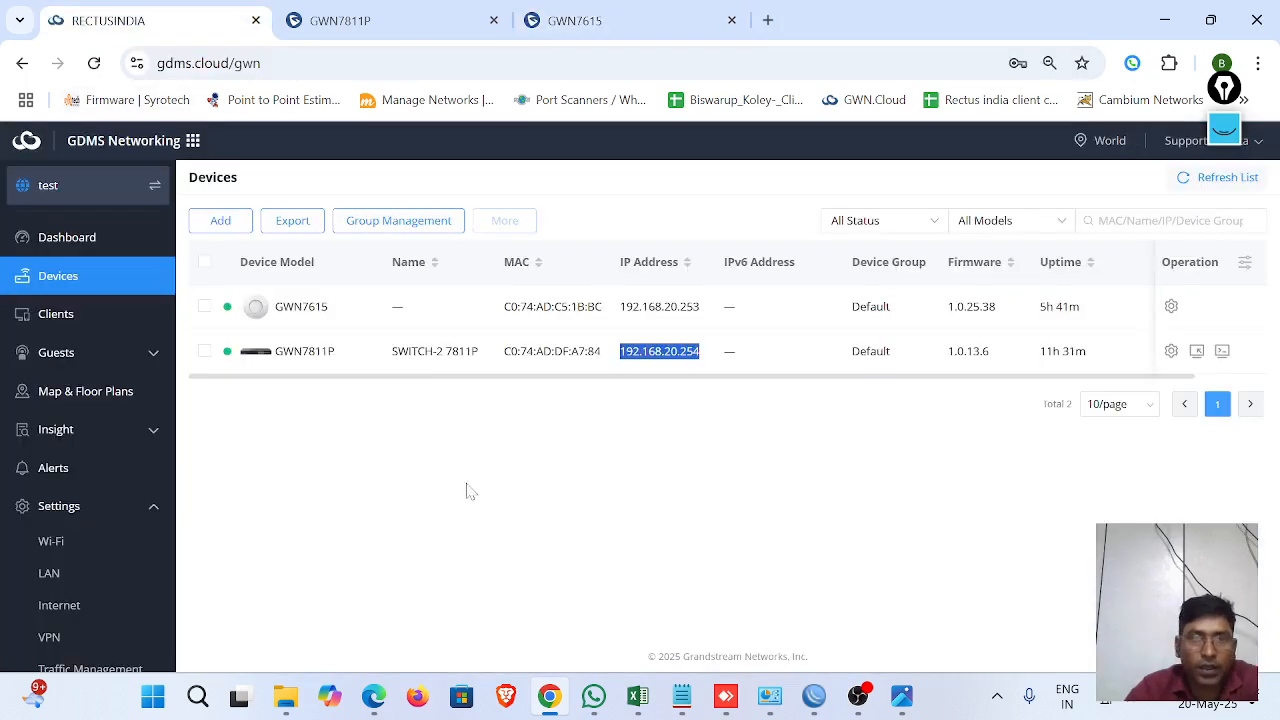
scroll(83, 587, "down", 2)
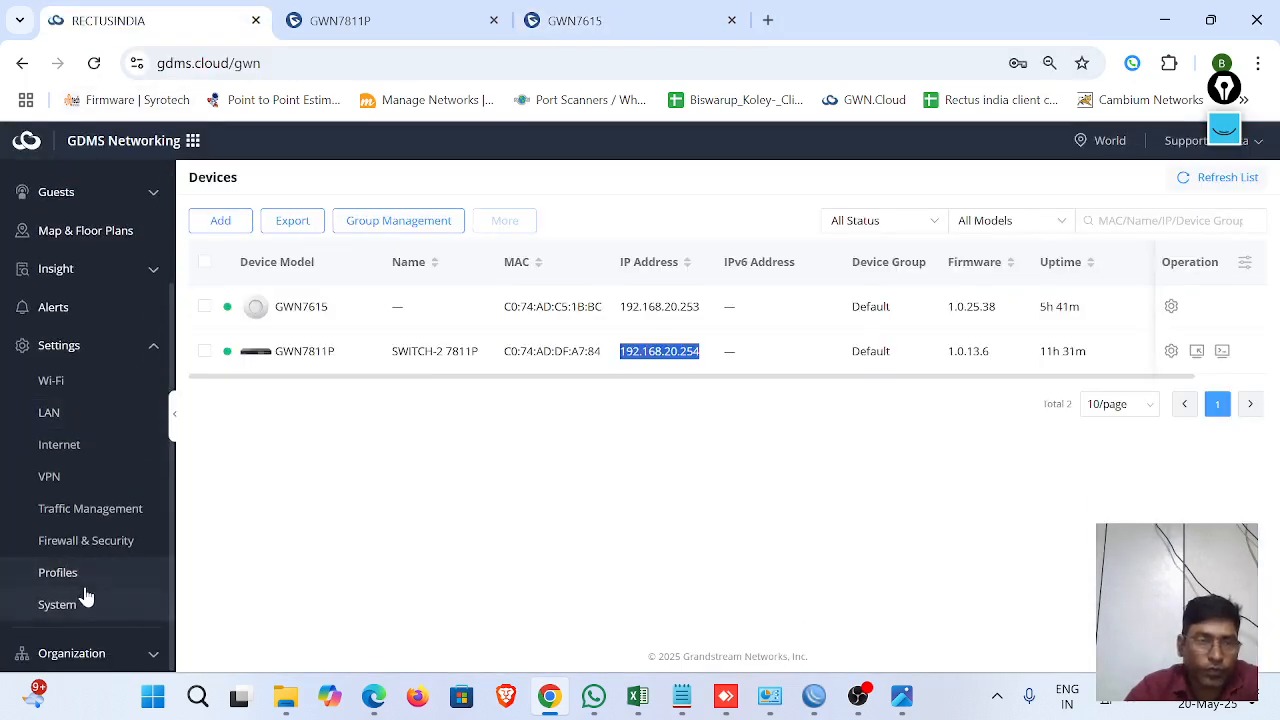
left_click(72, 604)
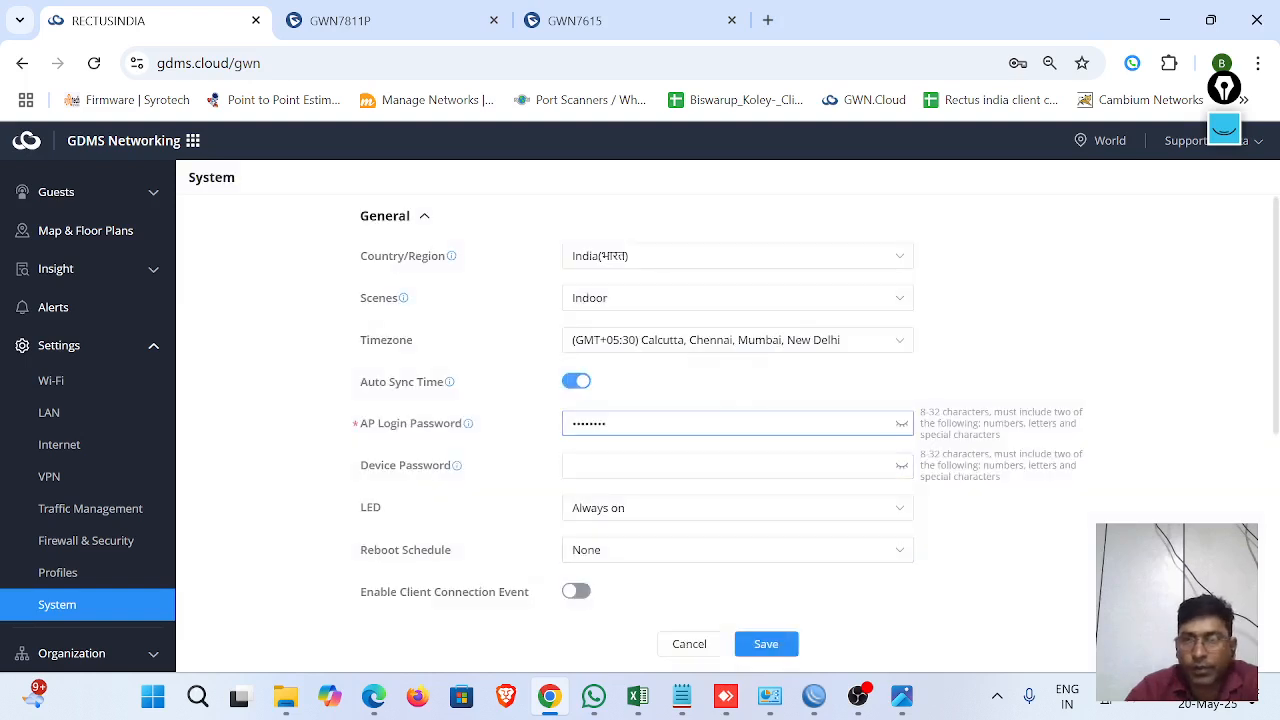
left_click(901, 423)
left_click_drag(640, 424, 505, 441)
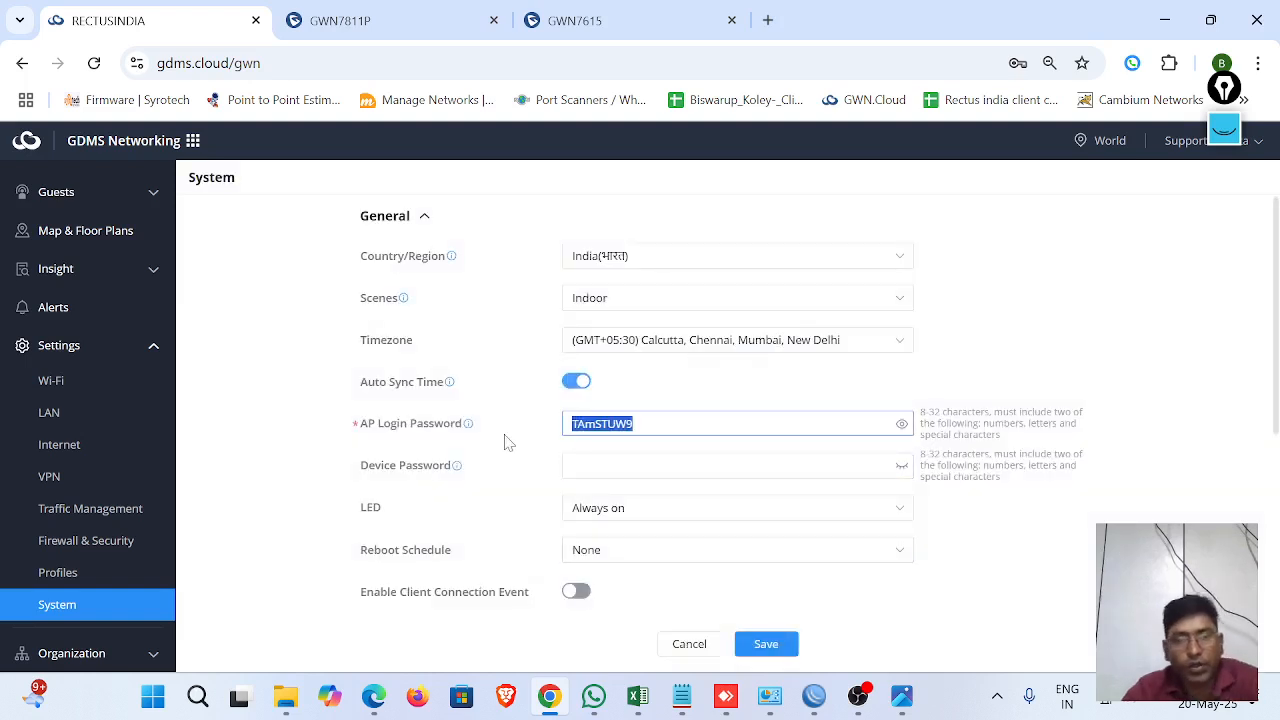
Sign in to the GWN7615 access point as admin with the copied AP login password and open its Debug page
left_click(640, 19)
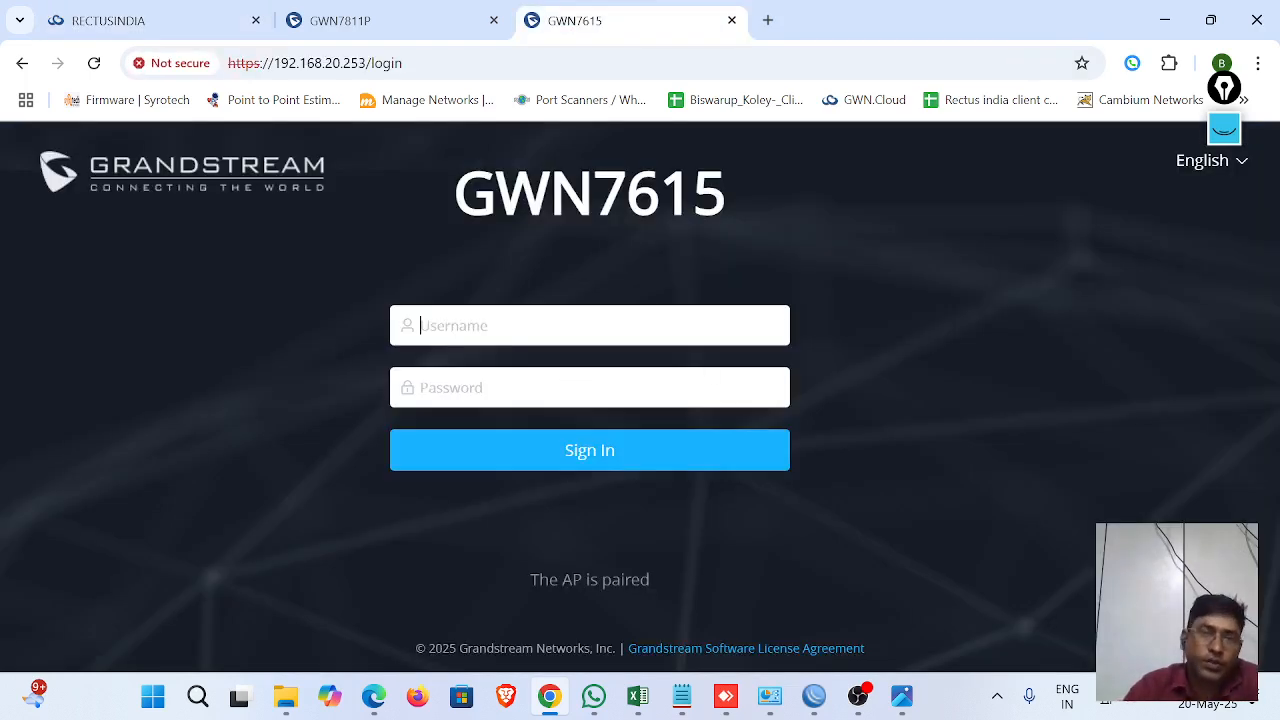
type("admin")
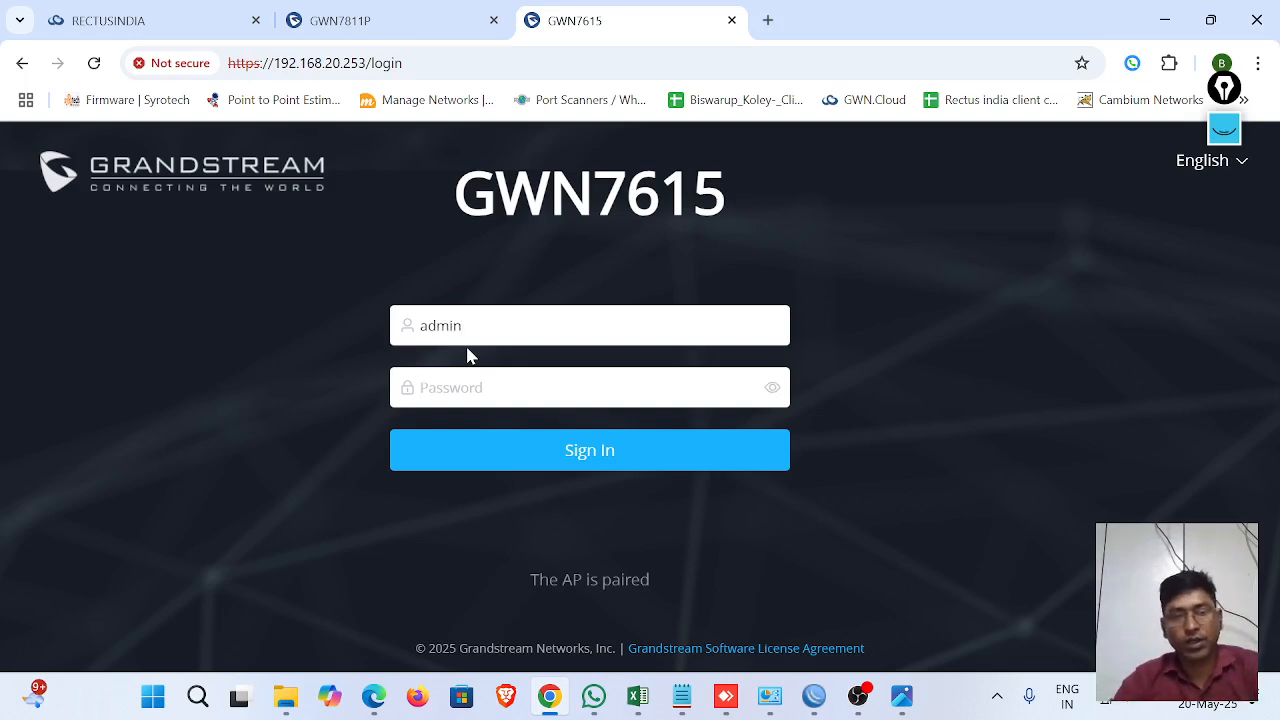
key("ctrl+v")
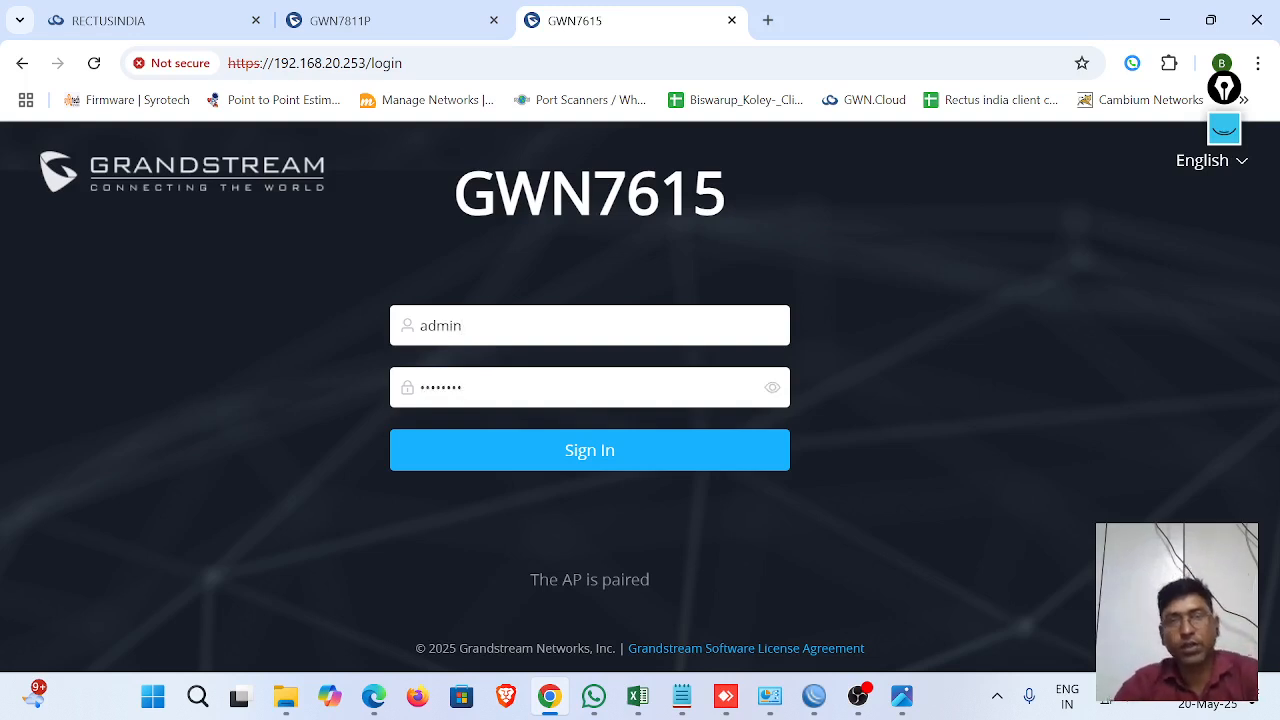
left_click(491, 460)
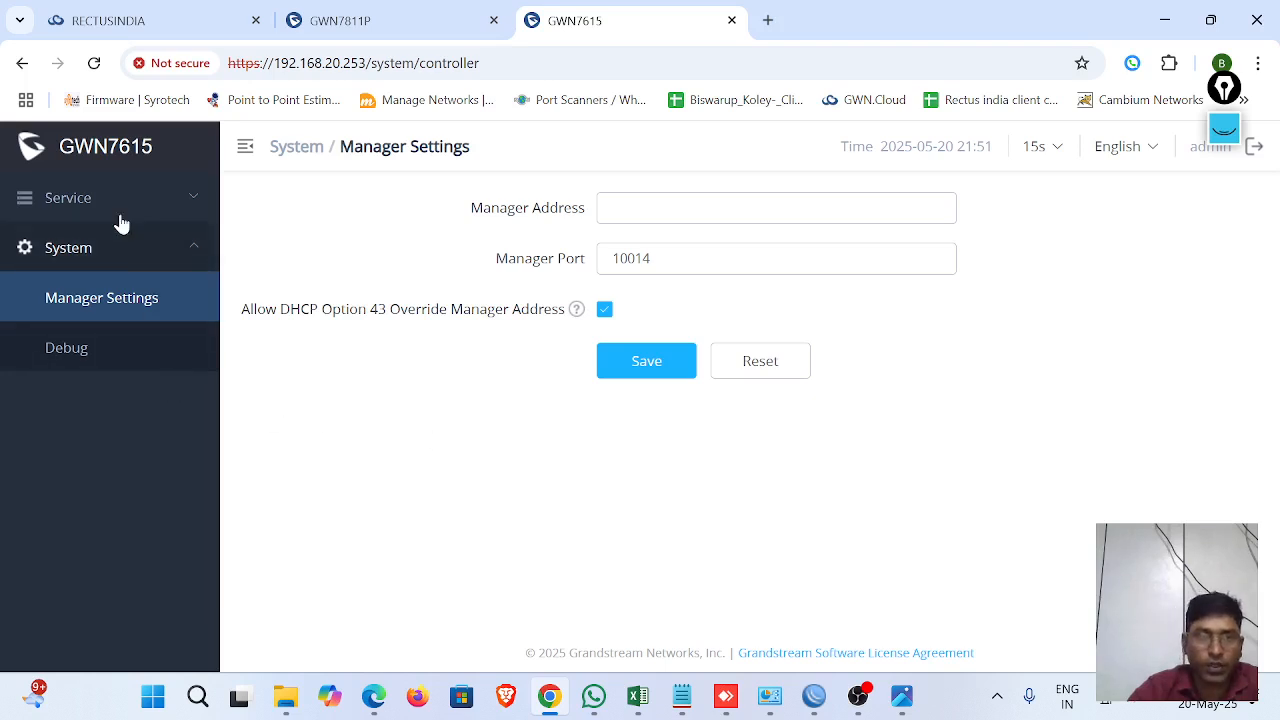
left_click(134, 343)
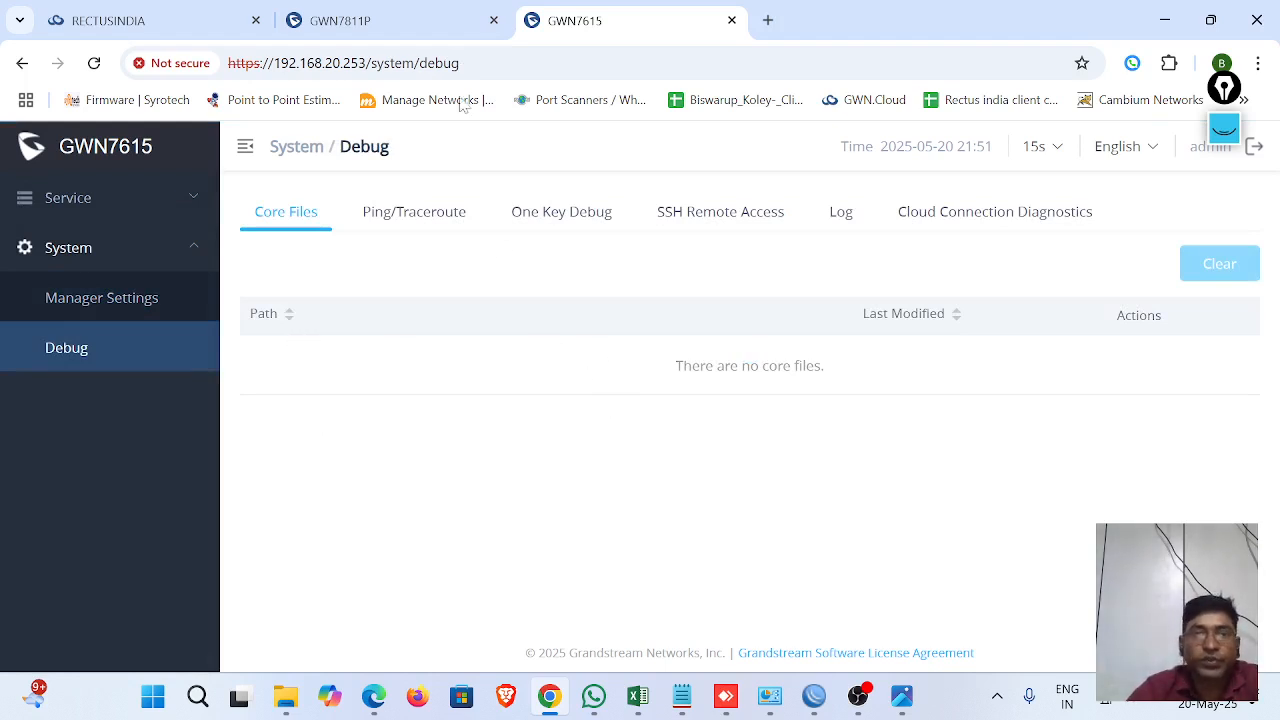
Return to GDMS Networking and review the wireless LANs and their VLAN IDs in the Wi-Fi settings
left_click(410, 12)
left_click(197, 10)
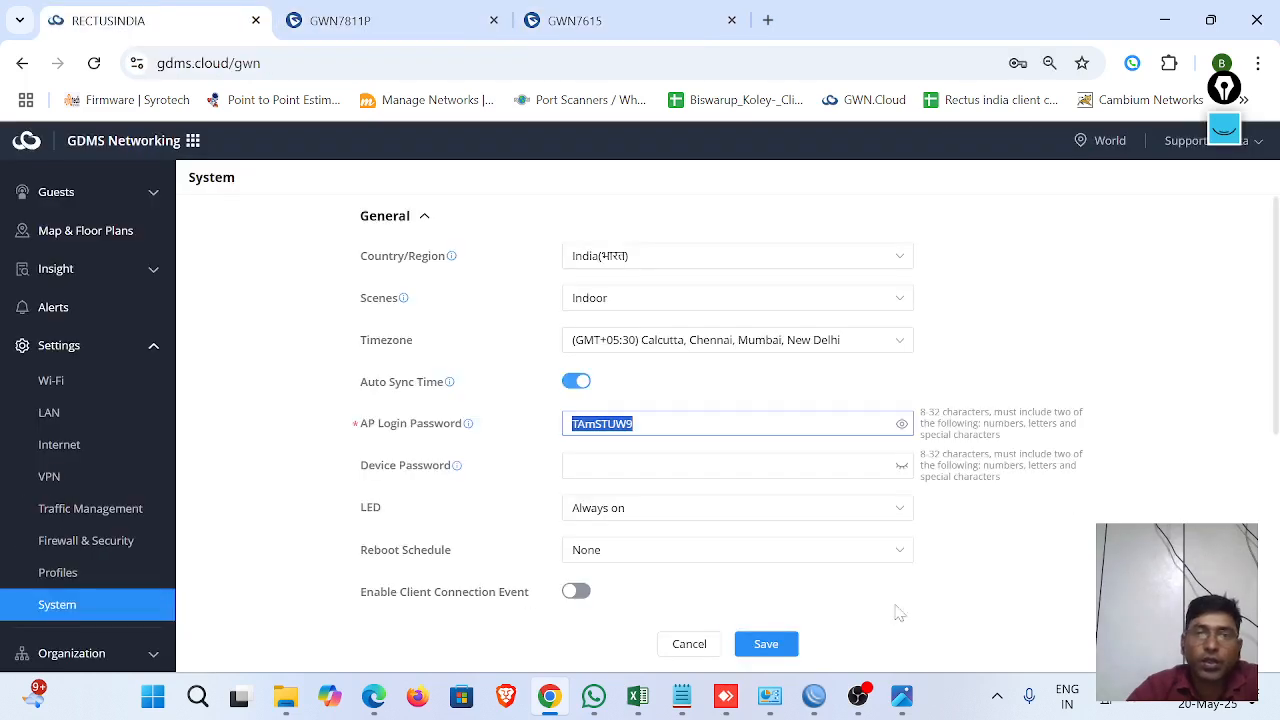
left_click(704, 404)
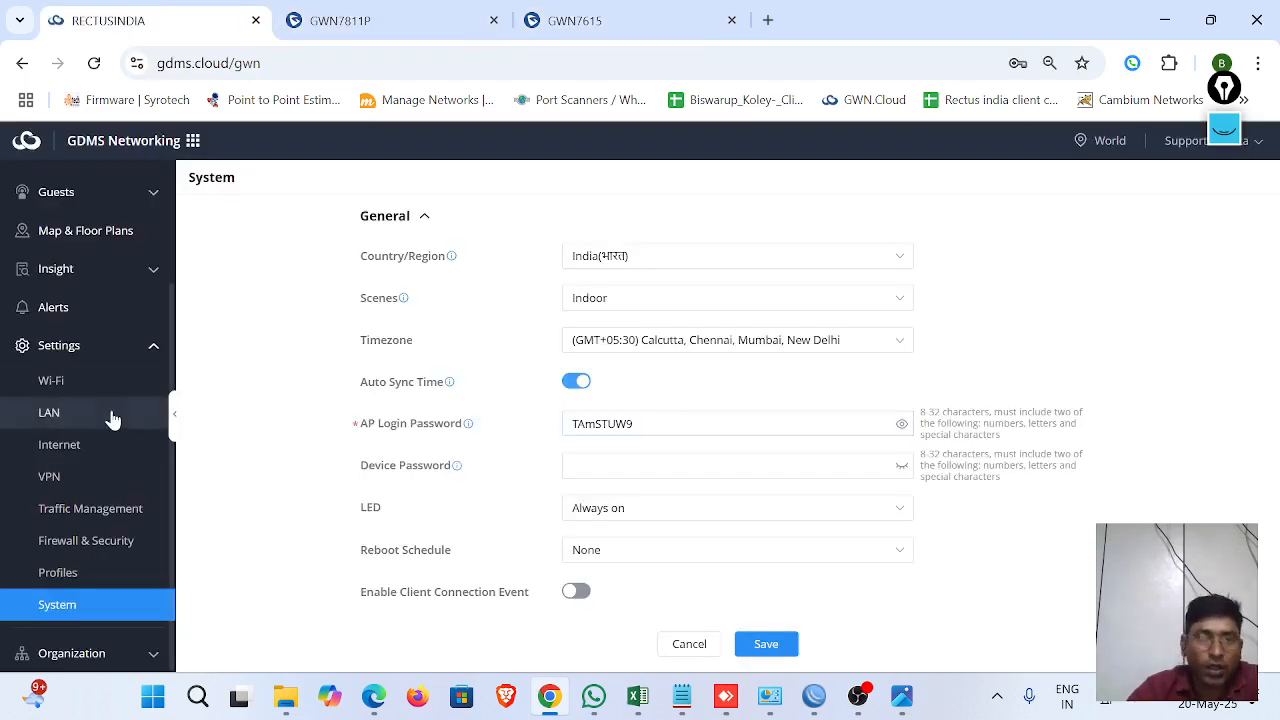
left_click(86, 390)
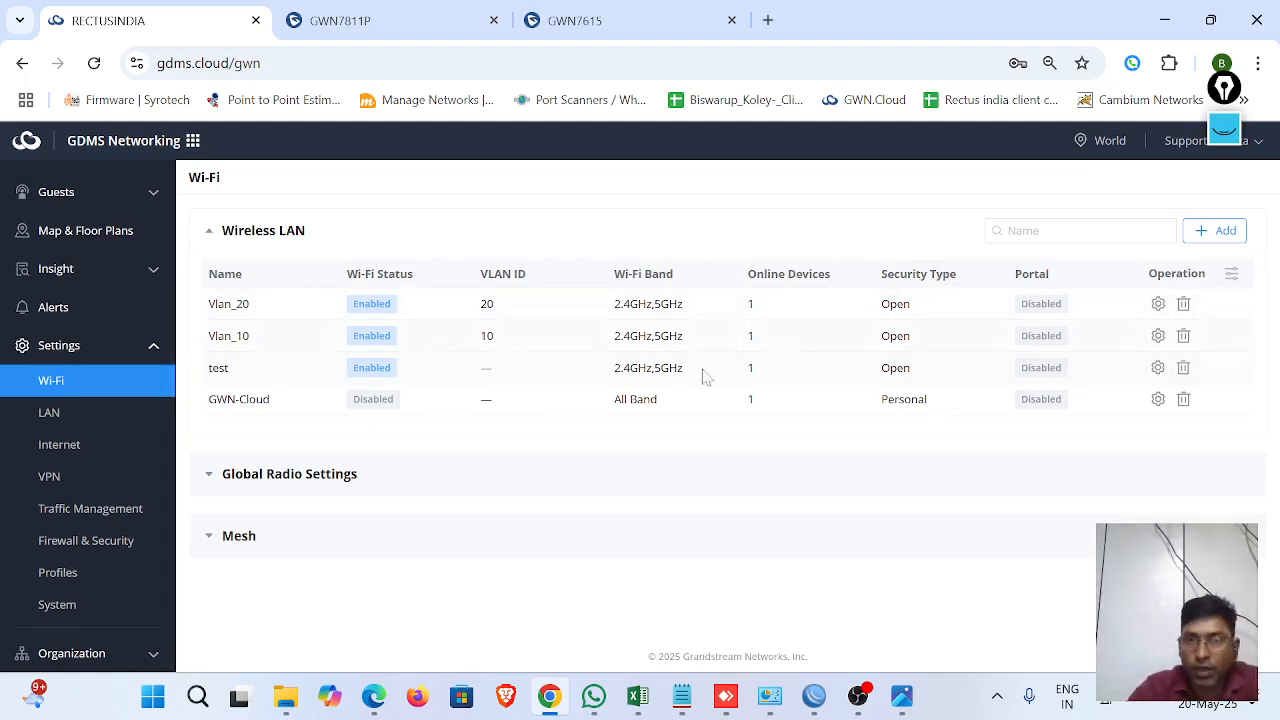
Highlight the GWN7615's IP address in the GDMS device list and compare it with the interface addresses in WinBox
scroll(86, 320, "up", 3)
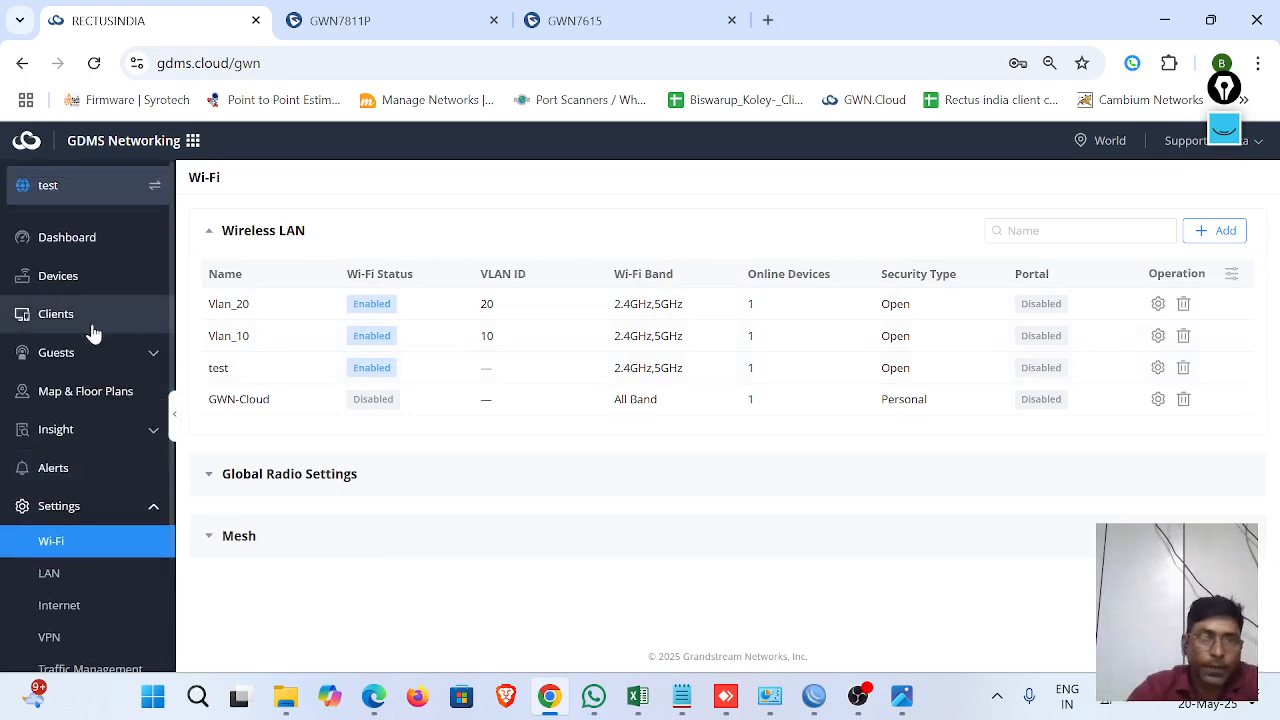
left_click(74, 278)
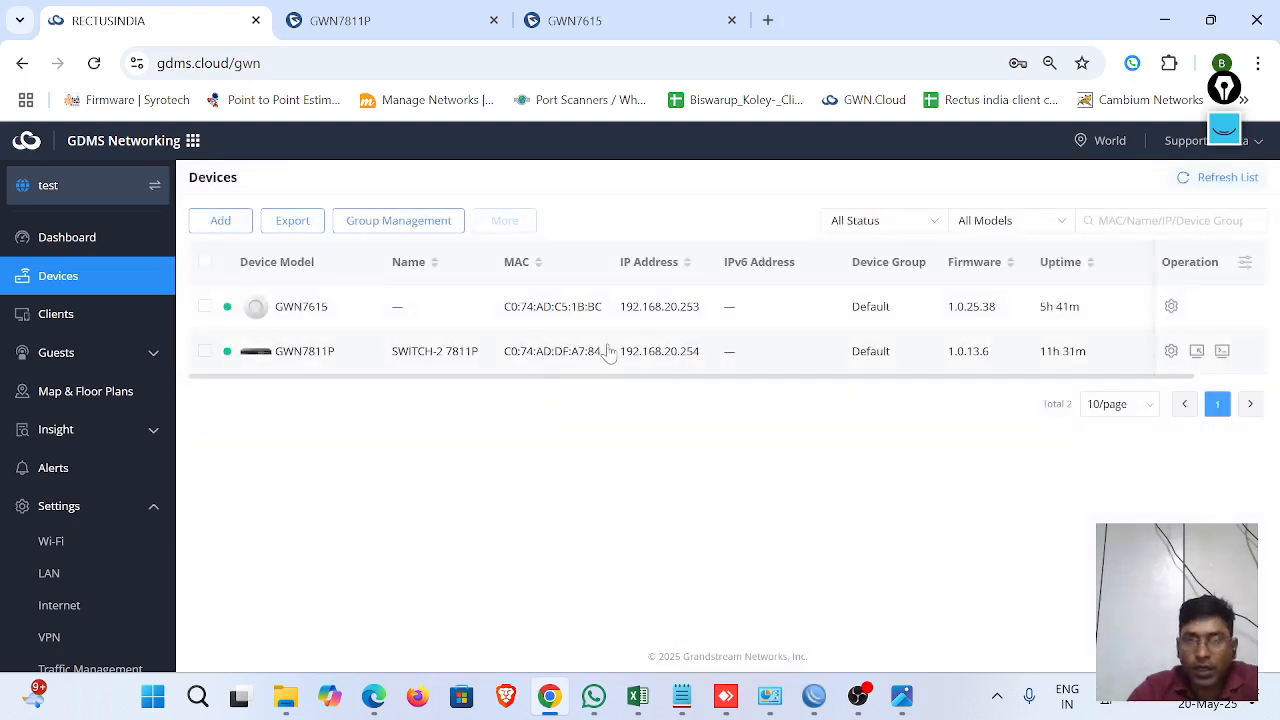
left_click_drag(620, 310, 700, 322)
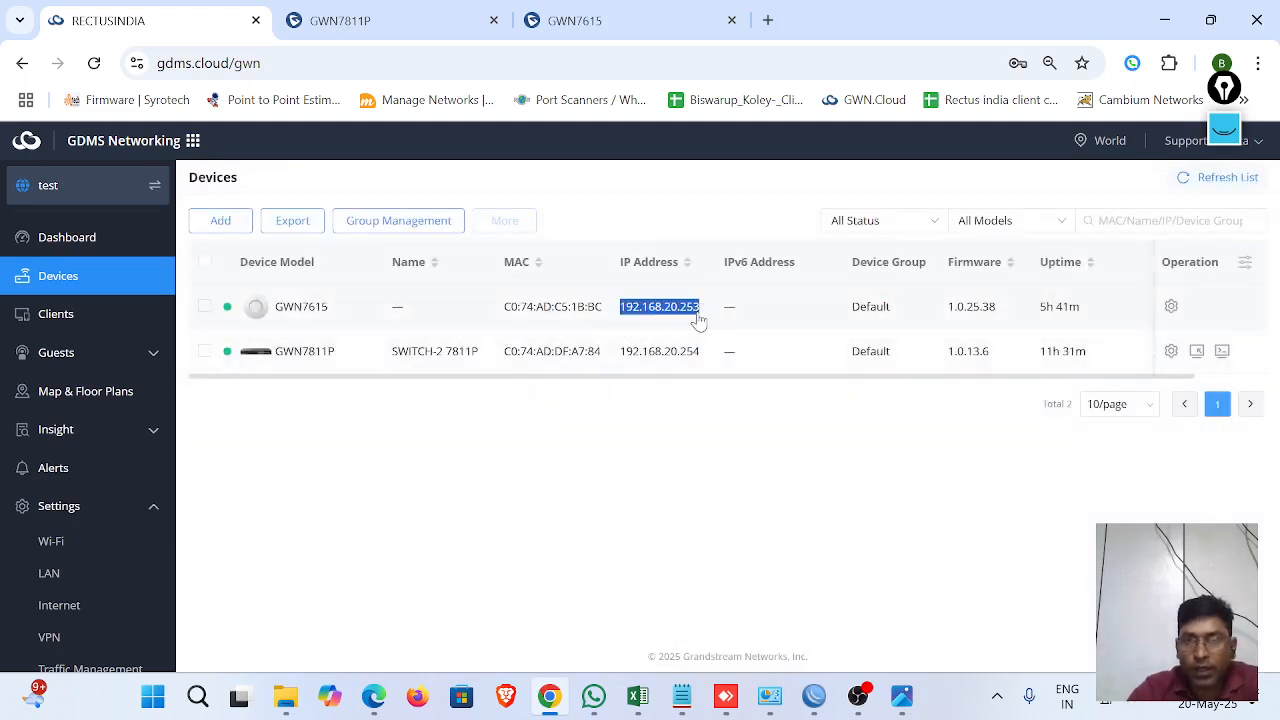
left_click(816, 700)
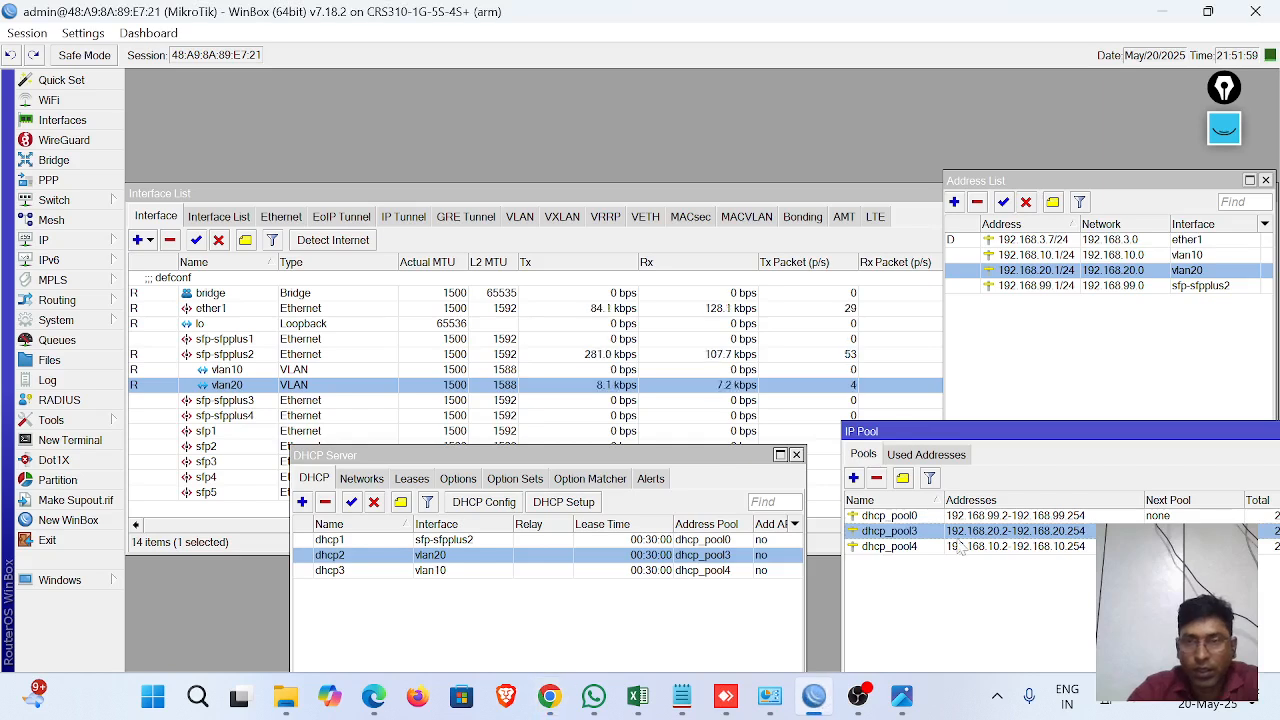
left_click(1044, 290)
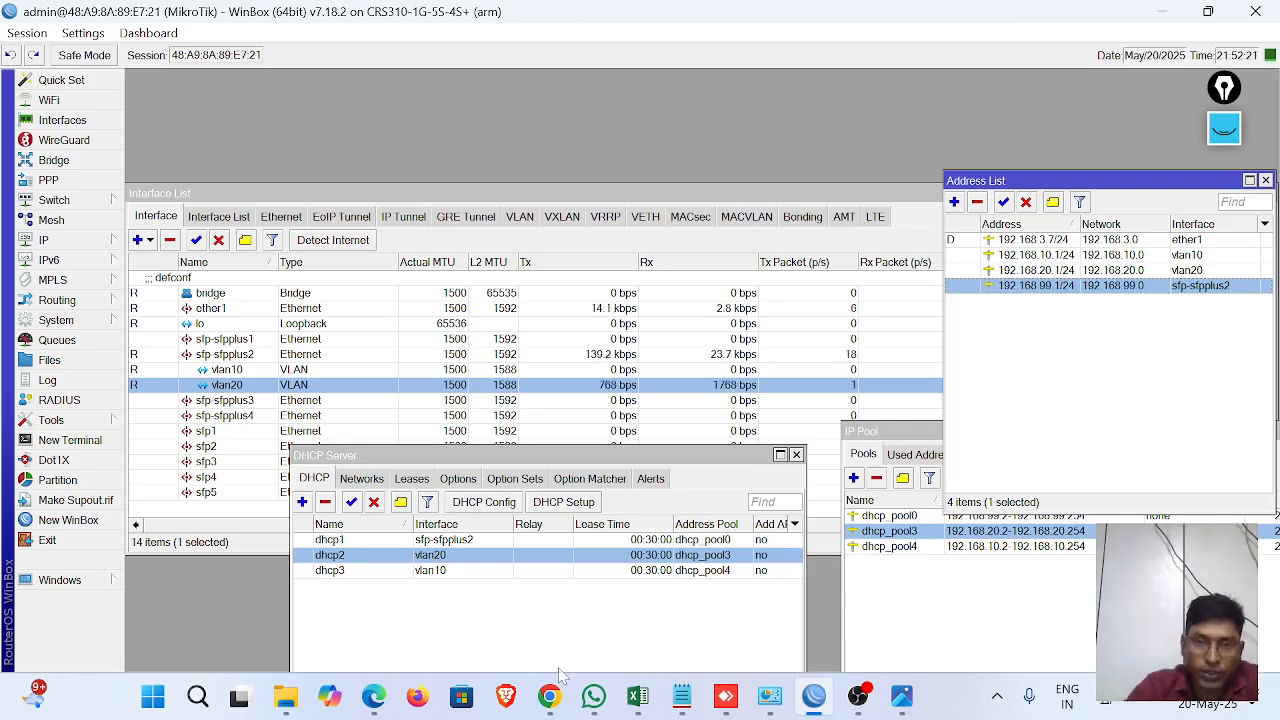
Return to GDMS, open the GWN7615's configuration and check its Management VLAN setting and VLAN ID
left_click(550, 703)
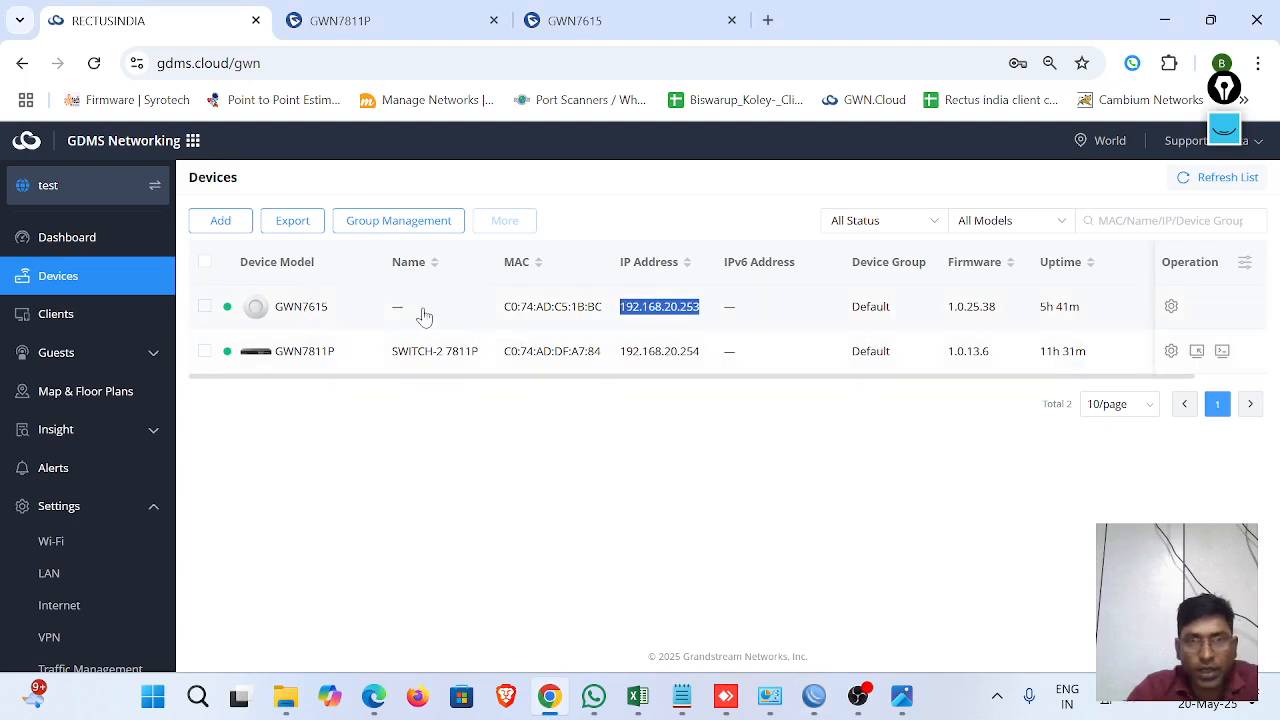
left_click(1171, 307)
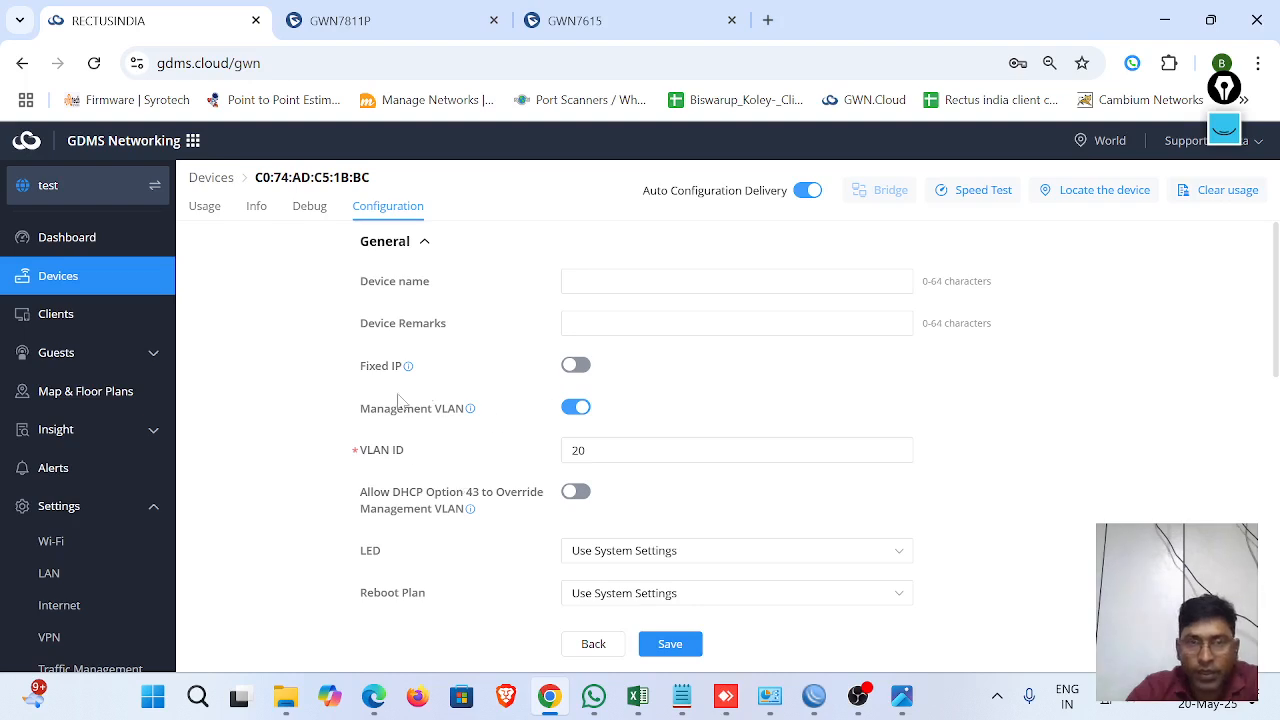
left_click_drag(359, 408, 461, 414)
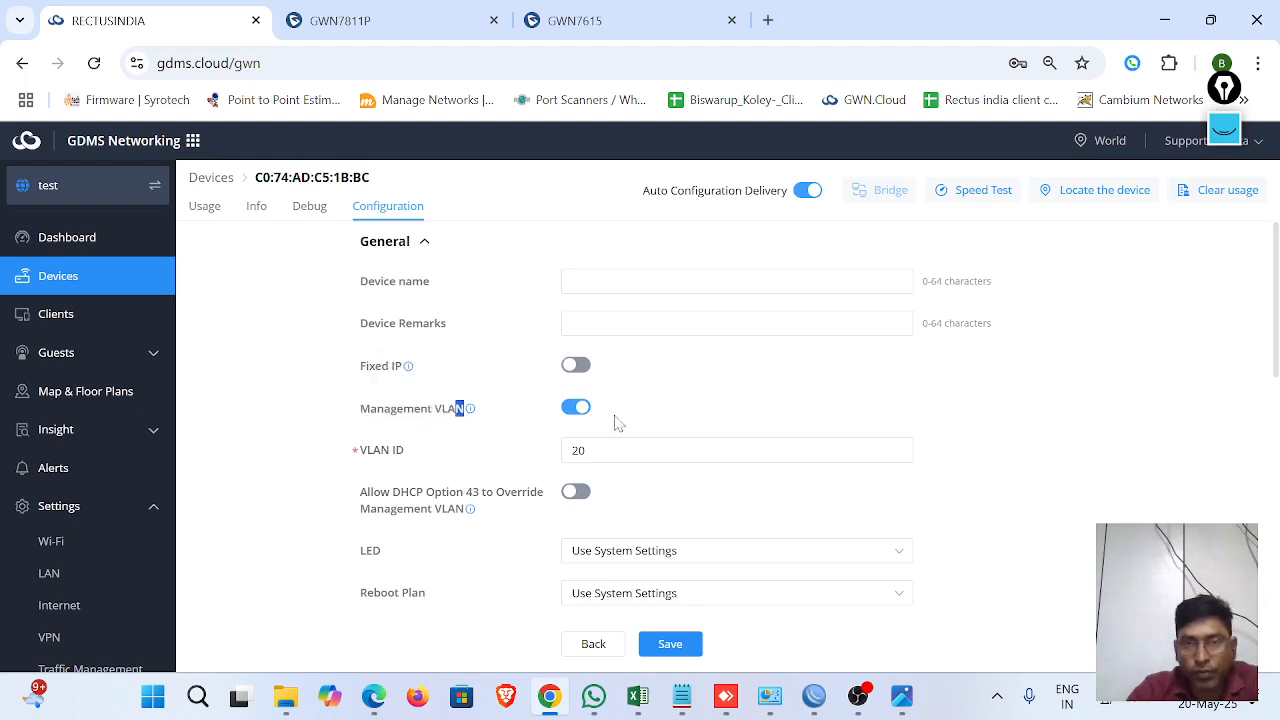
left_click_drag(591, 451, 533, 448)
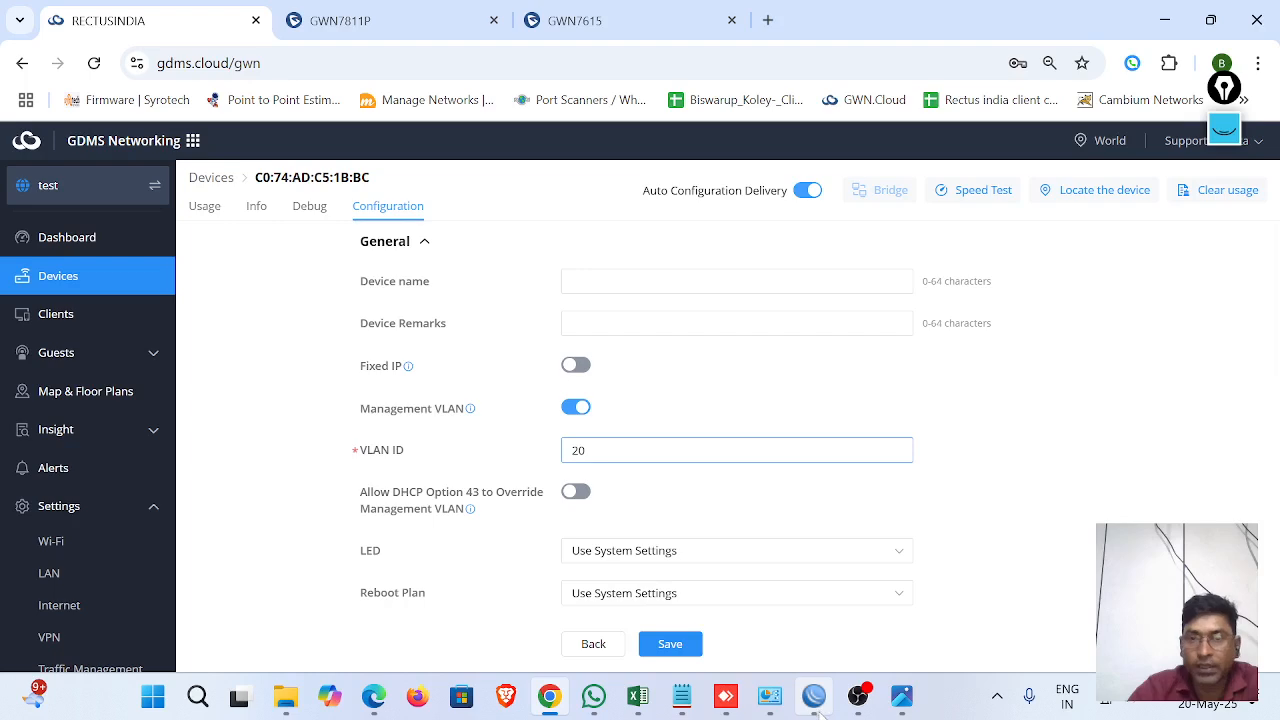
Switch to WinBox and review the VLAN interfaces, DHCP servers and address list
mouse_move(813, 696)
left_click(815, 600)
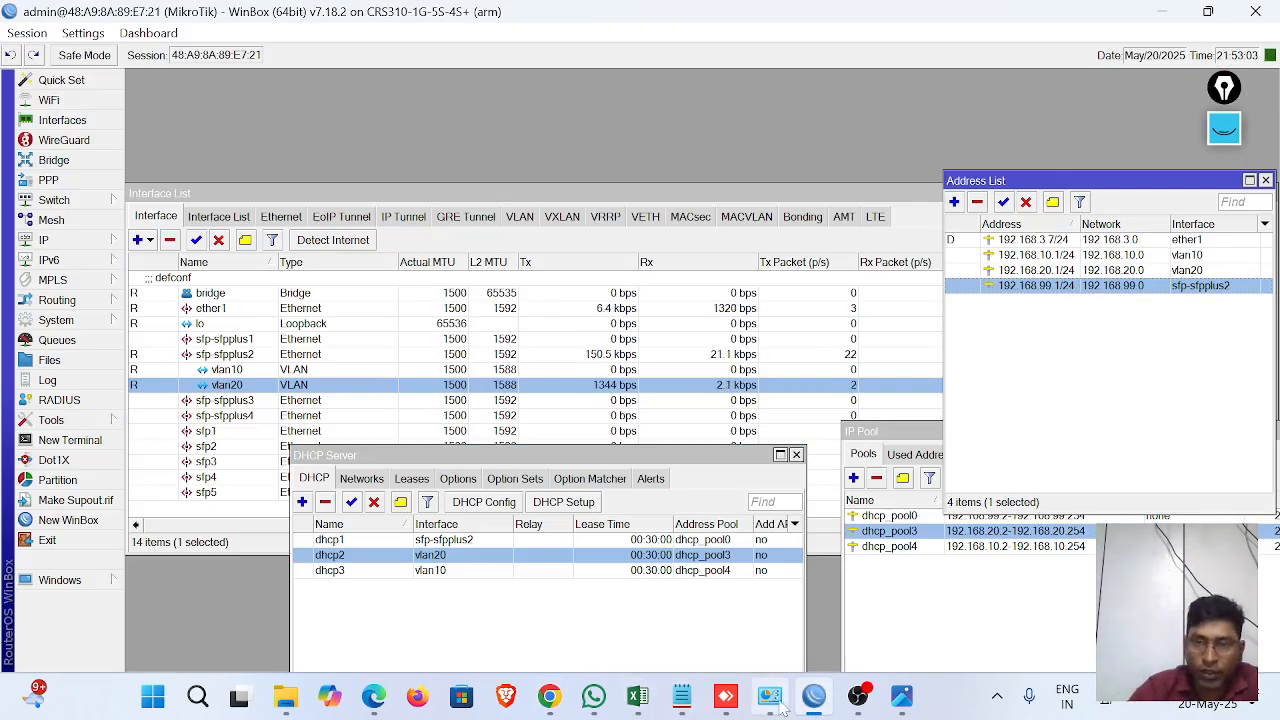
mouse_move(815, 698)
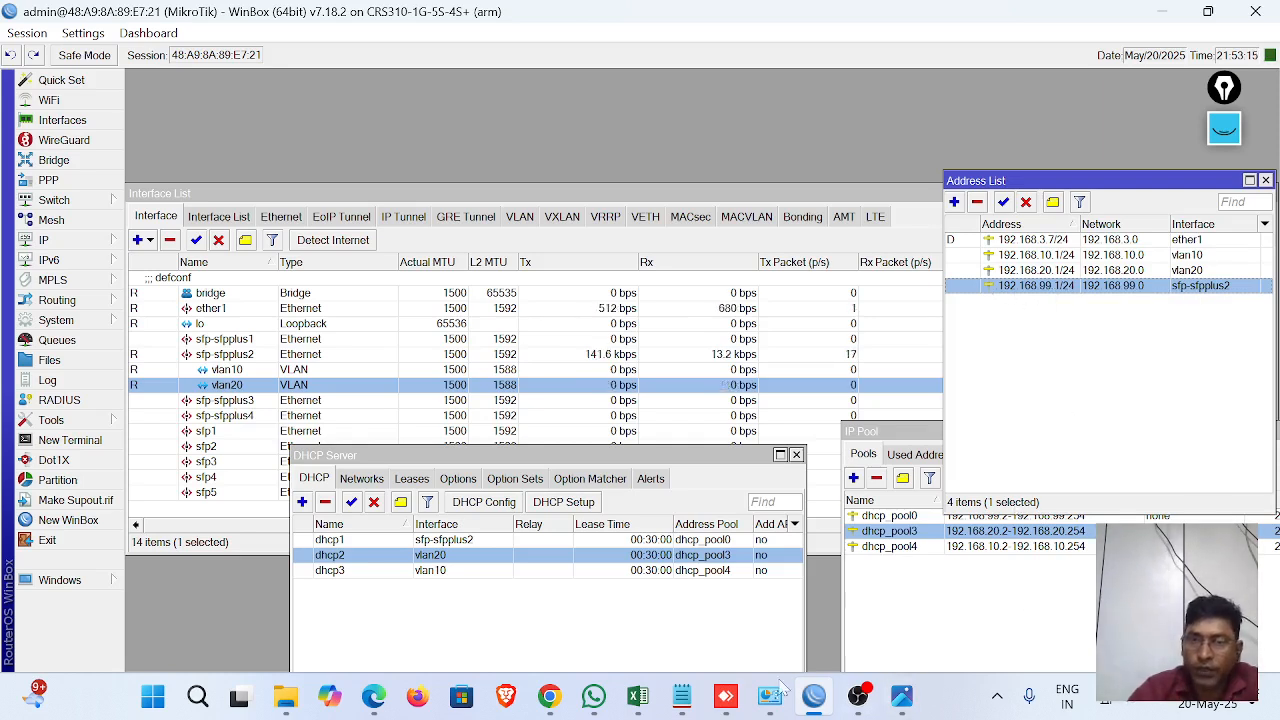
Go back to GDMS and reopen the GWN7615's configuration from the device list to review its management VLAN
left_click(556, 701)
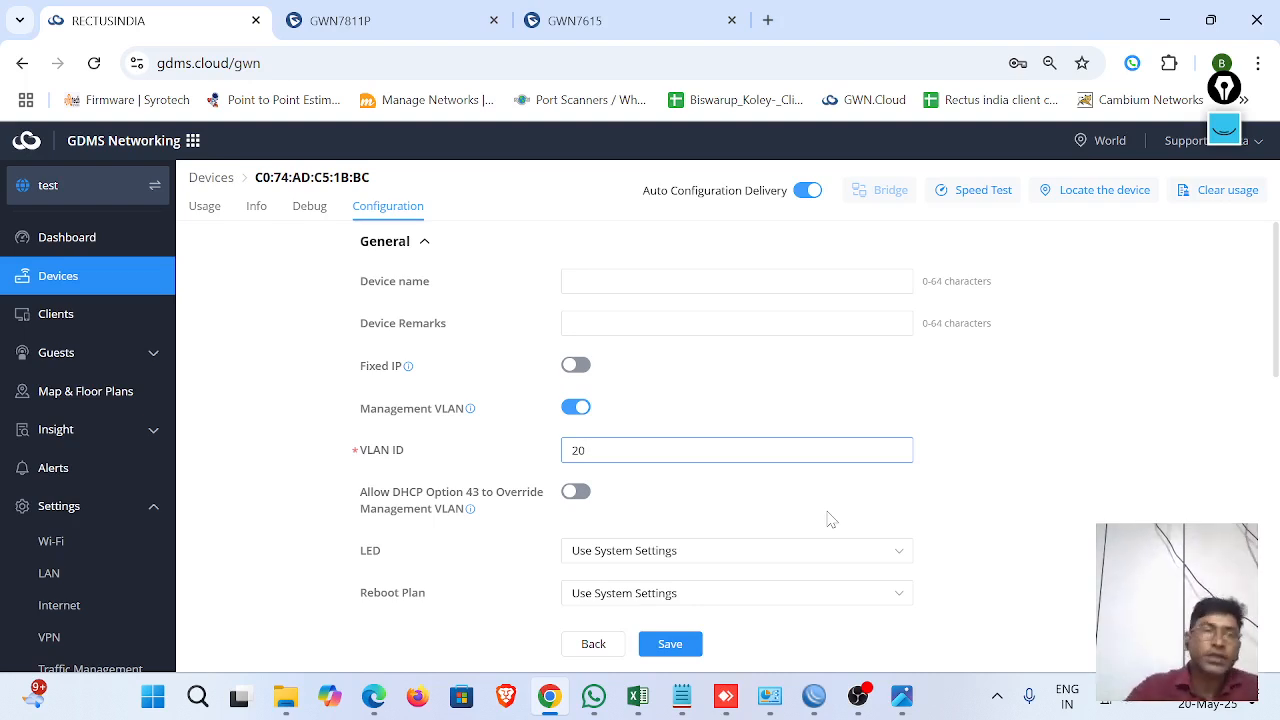
left_click(111, 287)
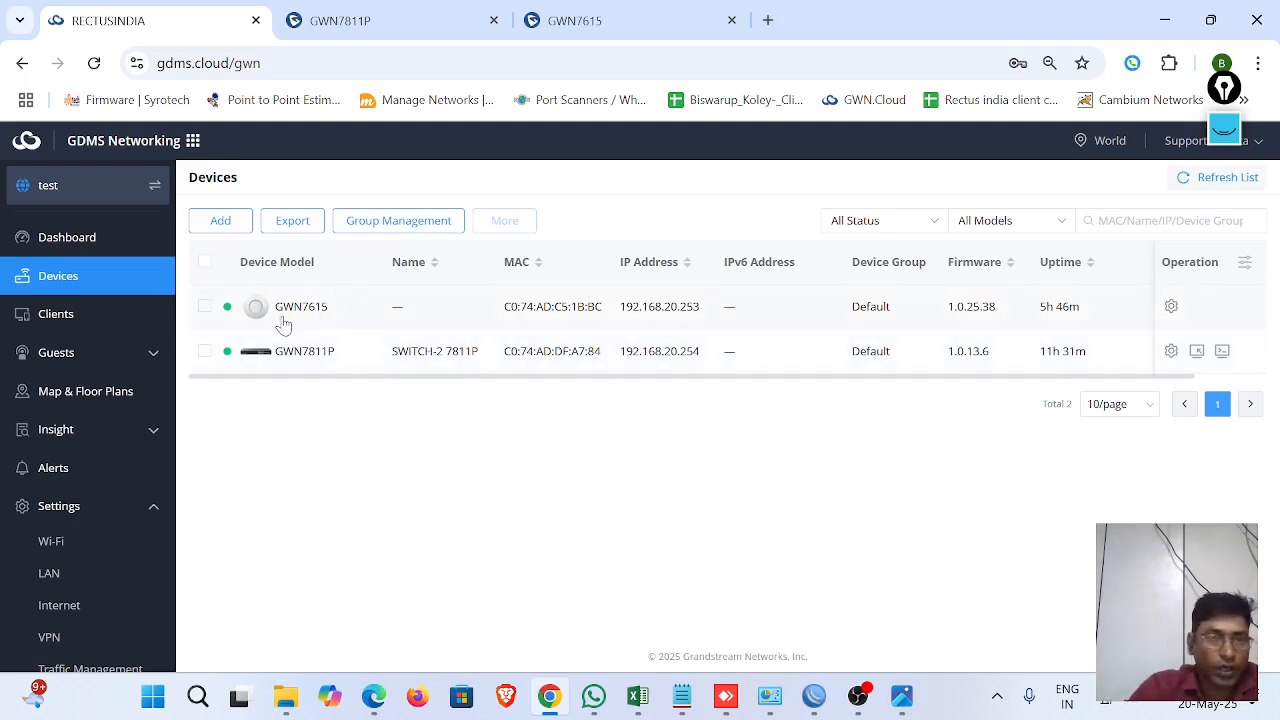
left_click(338, 318)
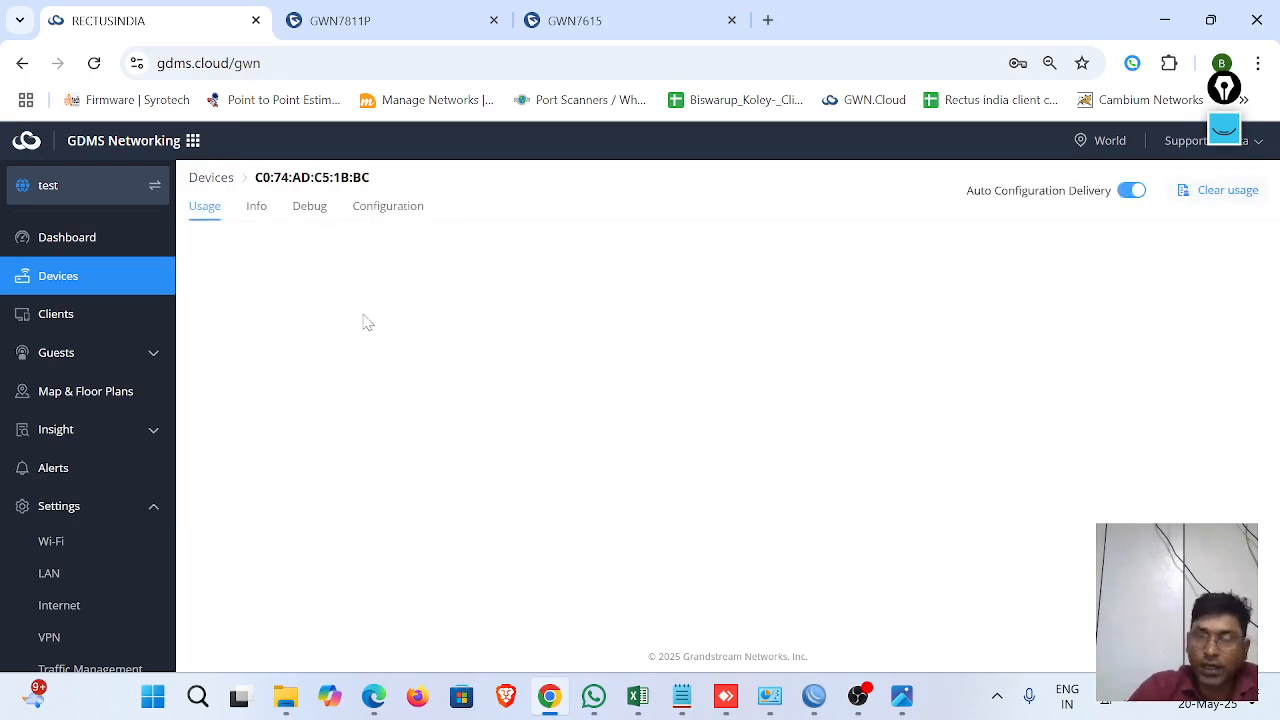
left_click(394, 214)
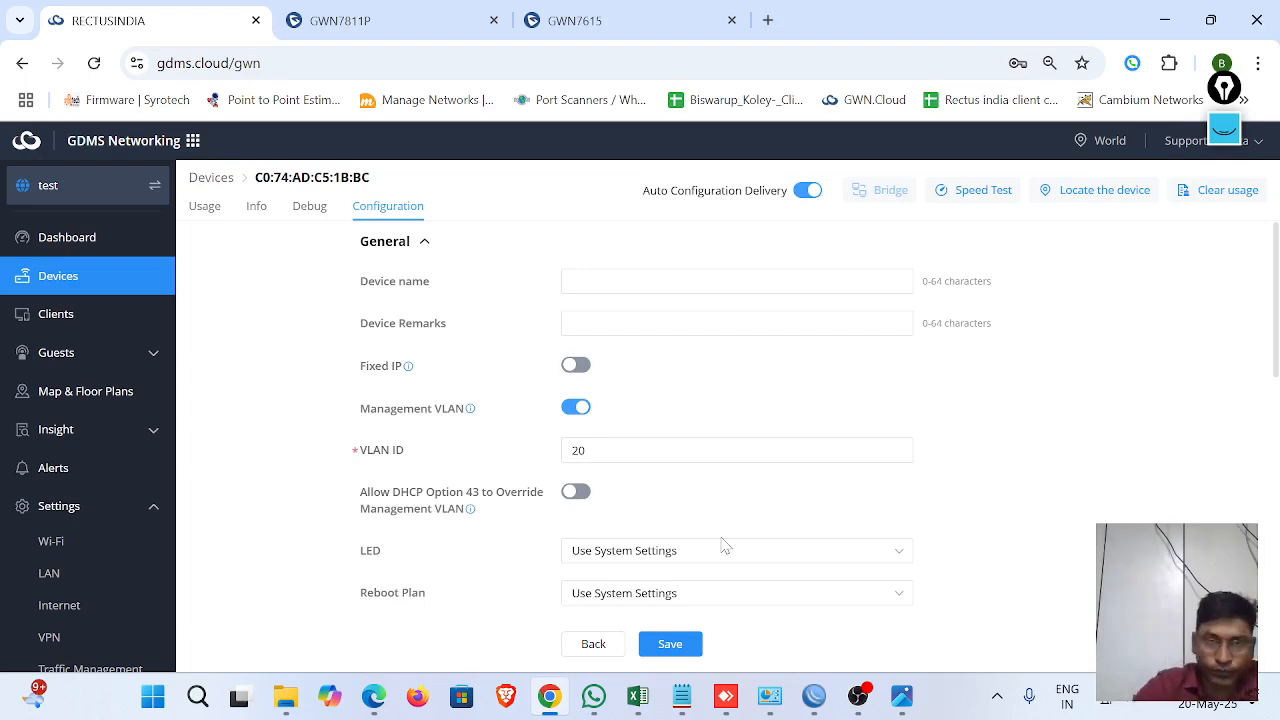
Return to the GDMS device list and point out the GWN7615 access point
left_click(58, 280)
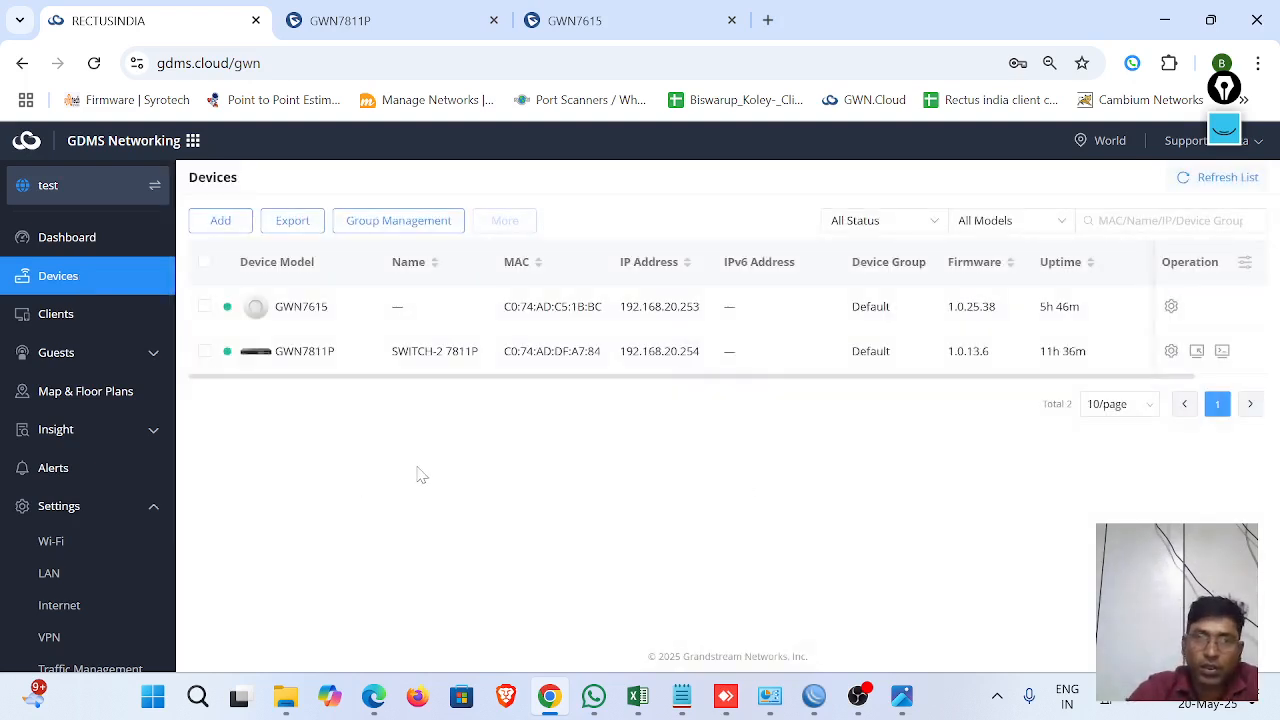
left_click_drag(275, 307, 284, 307)
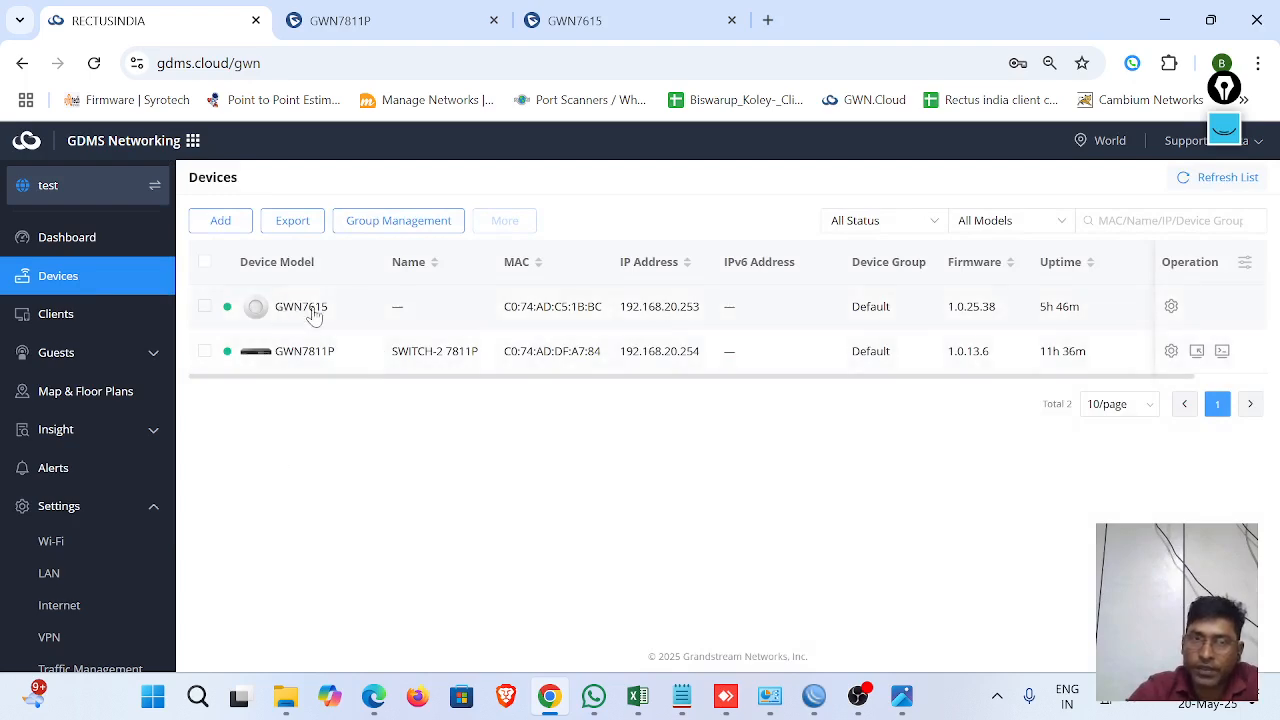
left_click(398, 477)
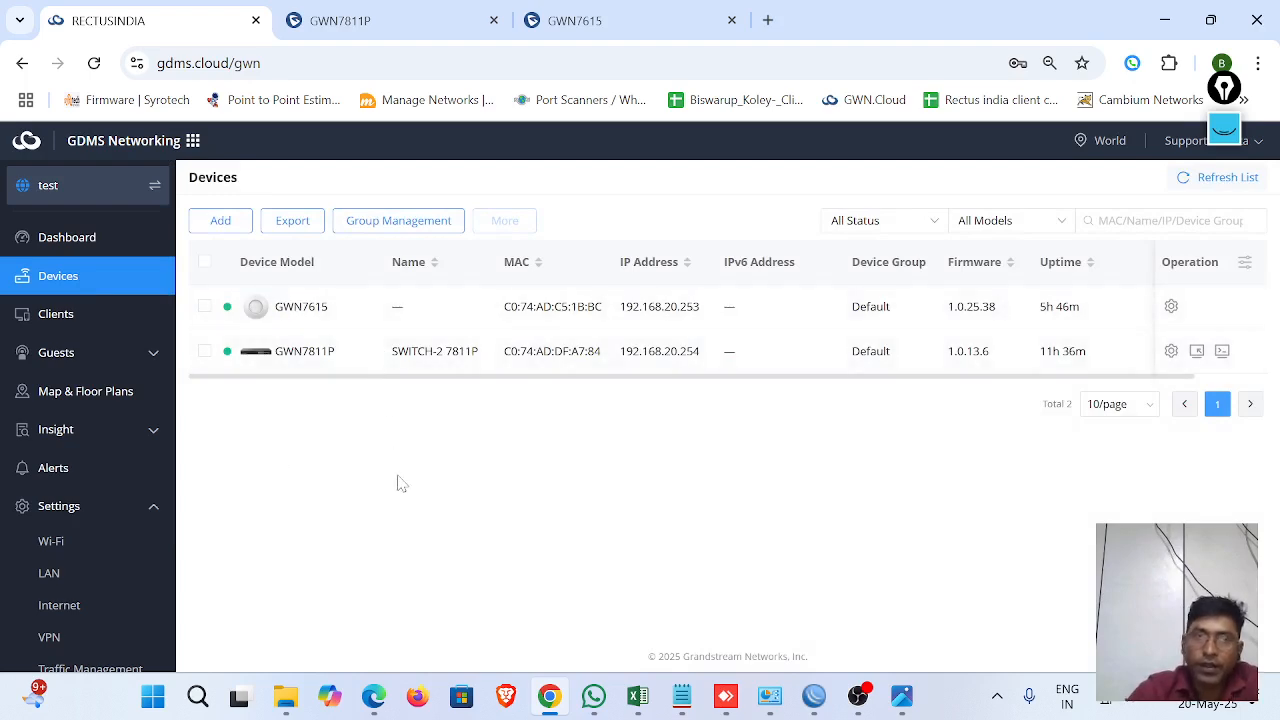
Open the Wi-Fi settings, highlight the Vlan_20 and Vlan_10 wireless LANs, and expand the Global Radio Settings
left_click(84, 556)
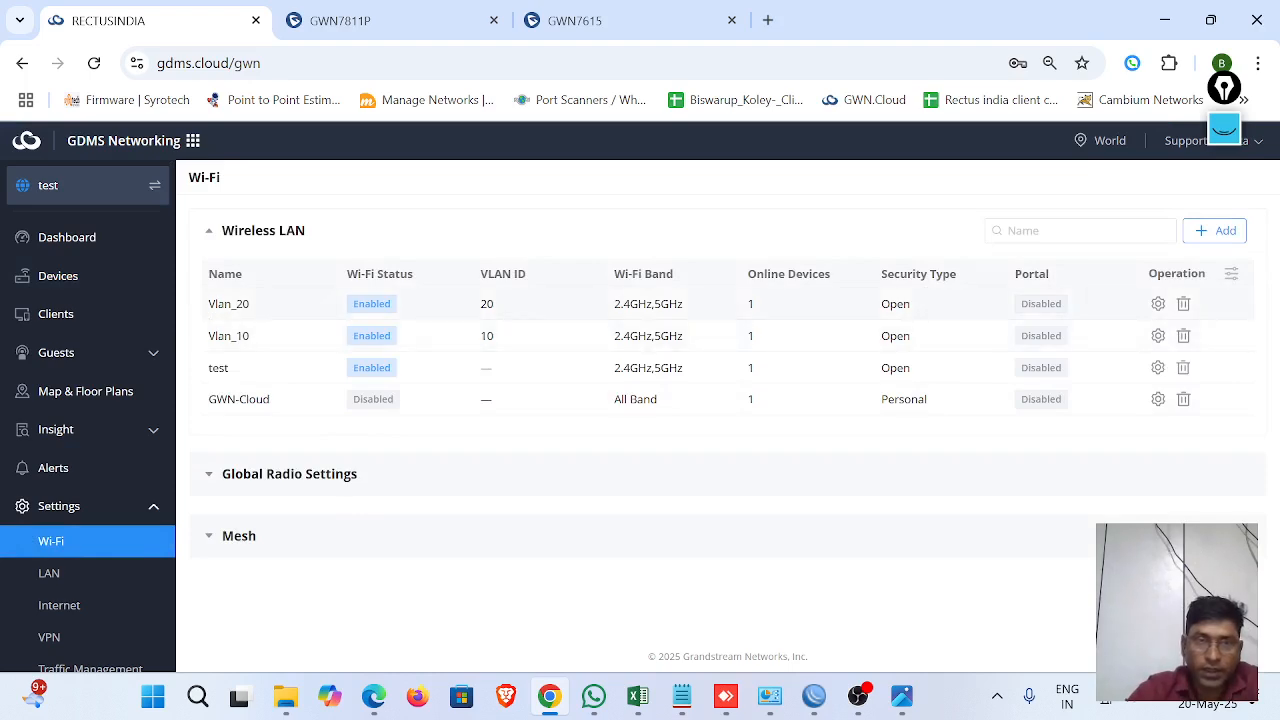
double_click(253, 306)
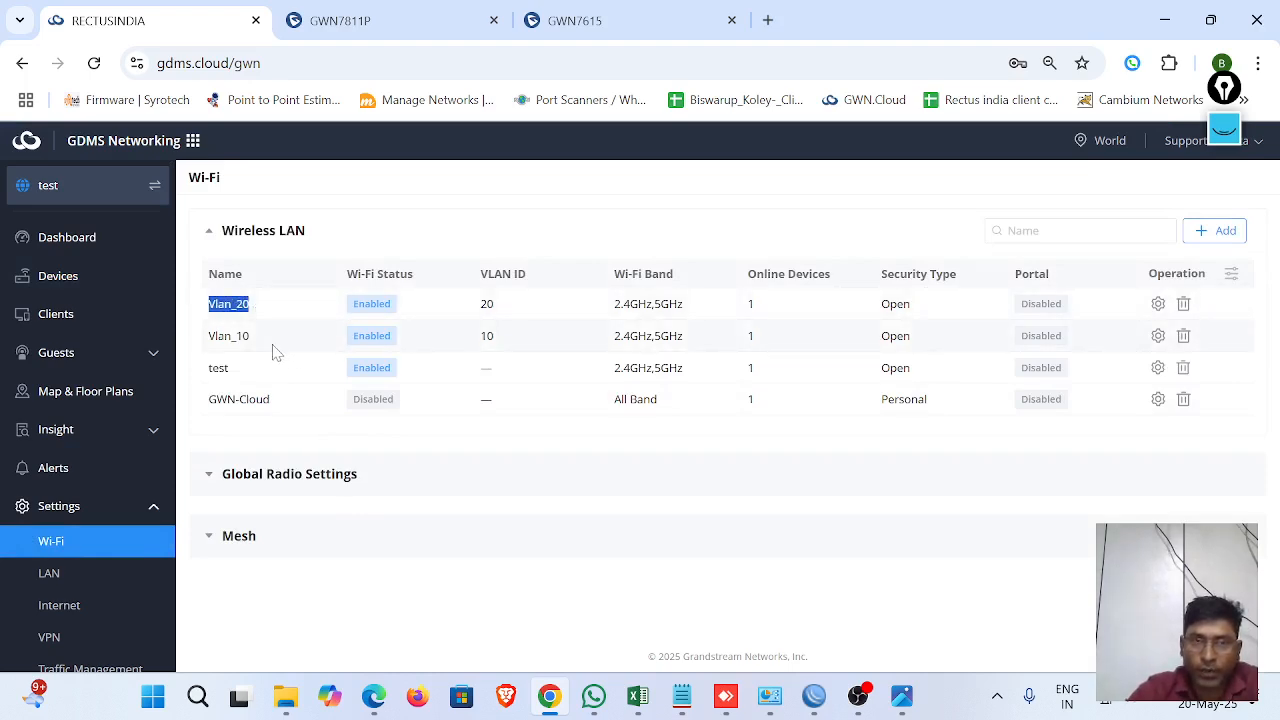
left_click_drag(269, 342, 206, 371)
left_click(274, 347)
left_click(606, 478)
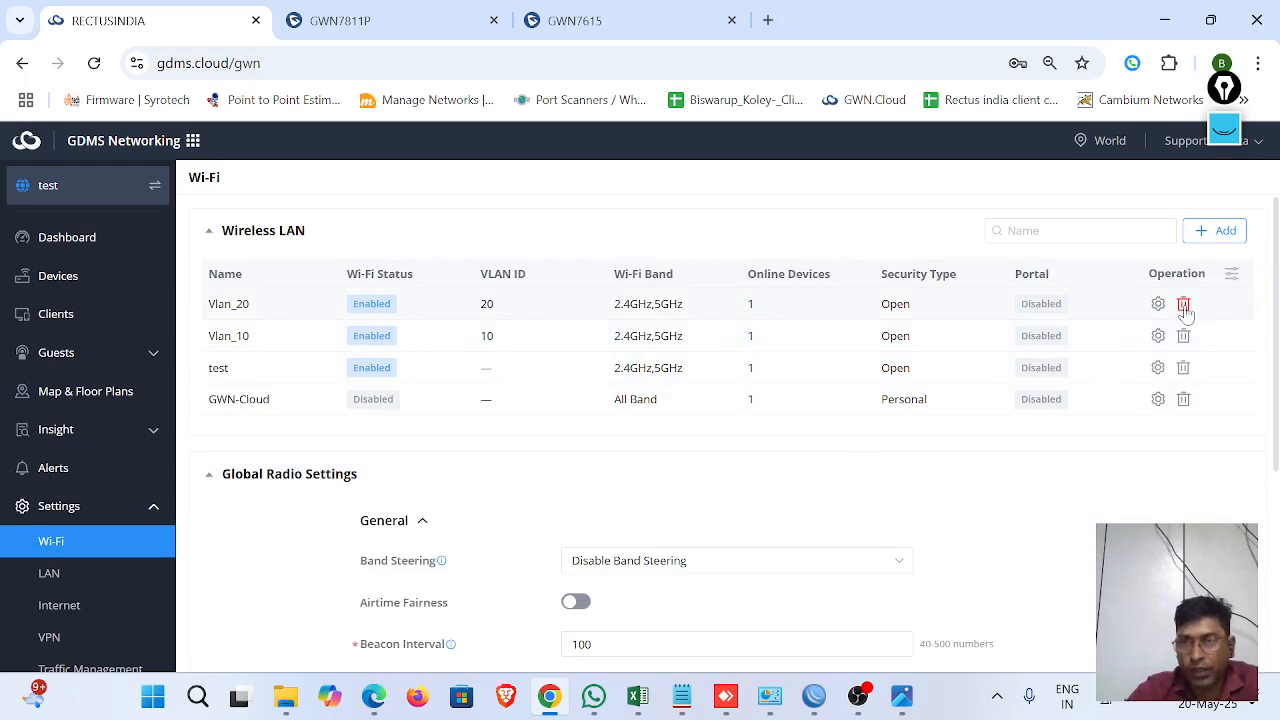
Open the test wireless LAN's configuration and review its Basic, Access Security and Advanced settings
left_click(1157, 368)
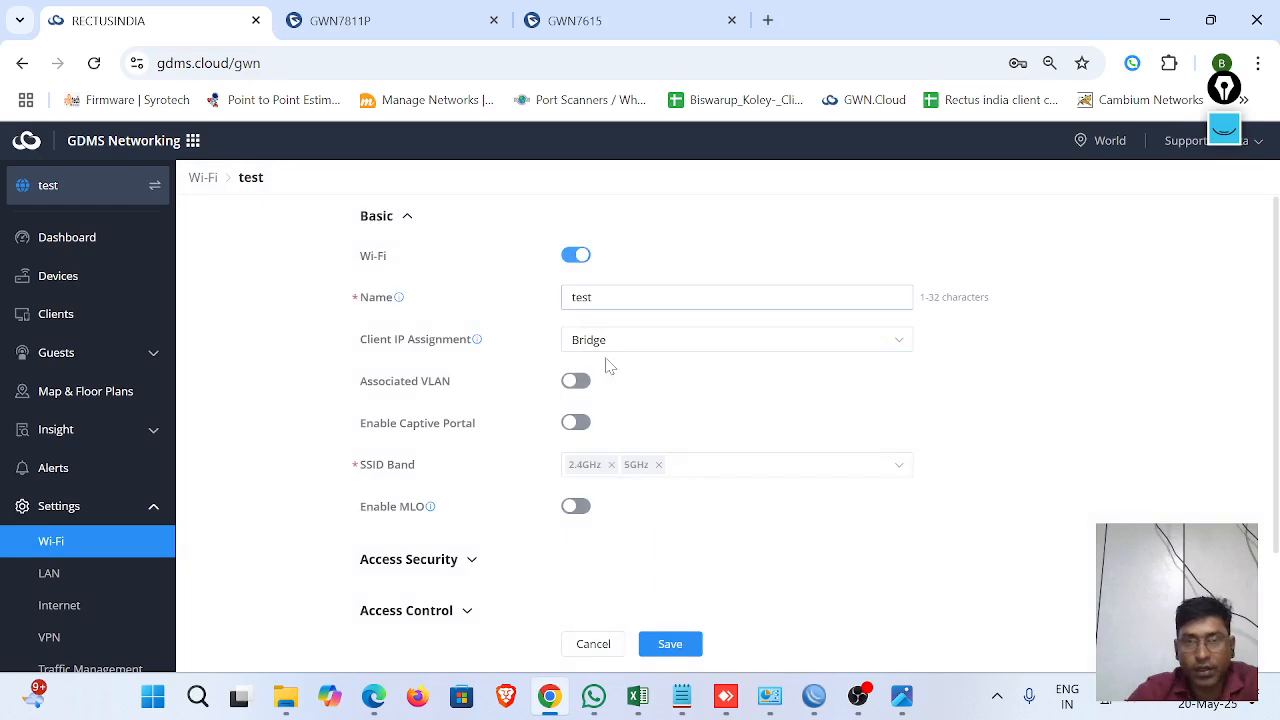
scroll(670, 395, "down", 1)
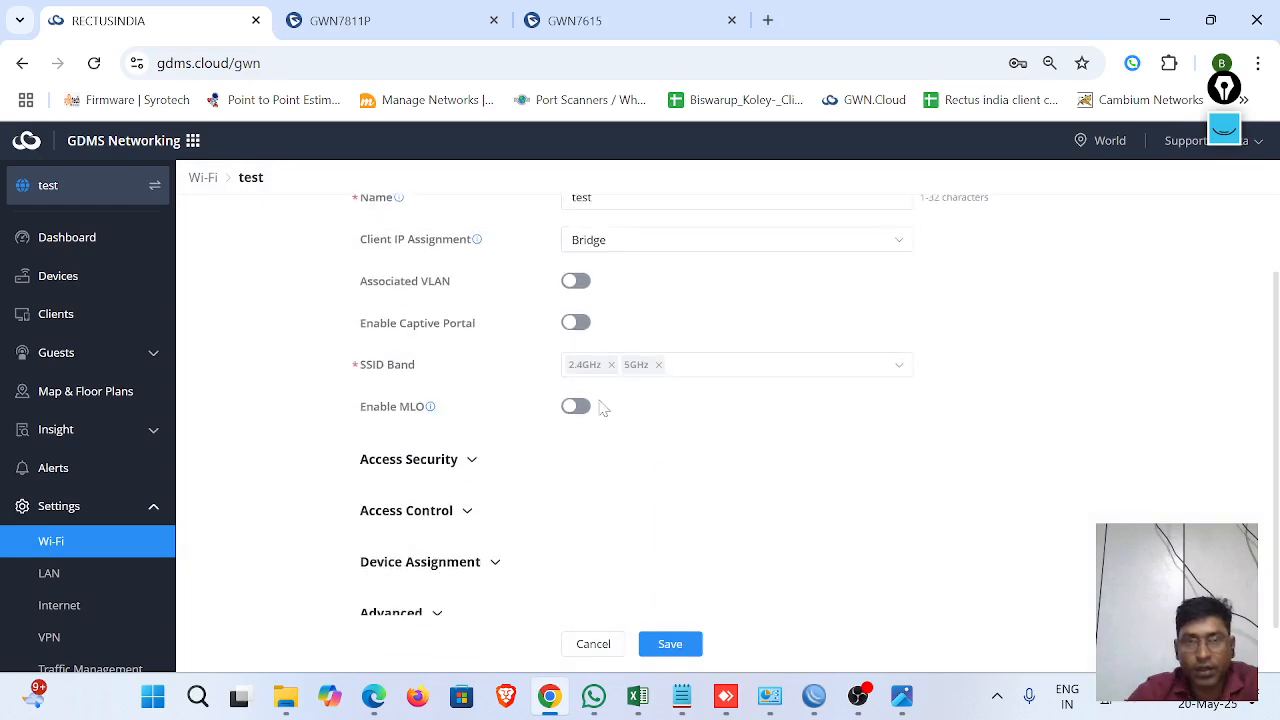
left_click(452, 476)
scroll(640, 447, "down", 2)
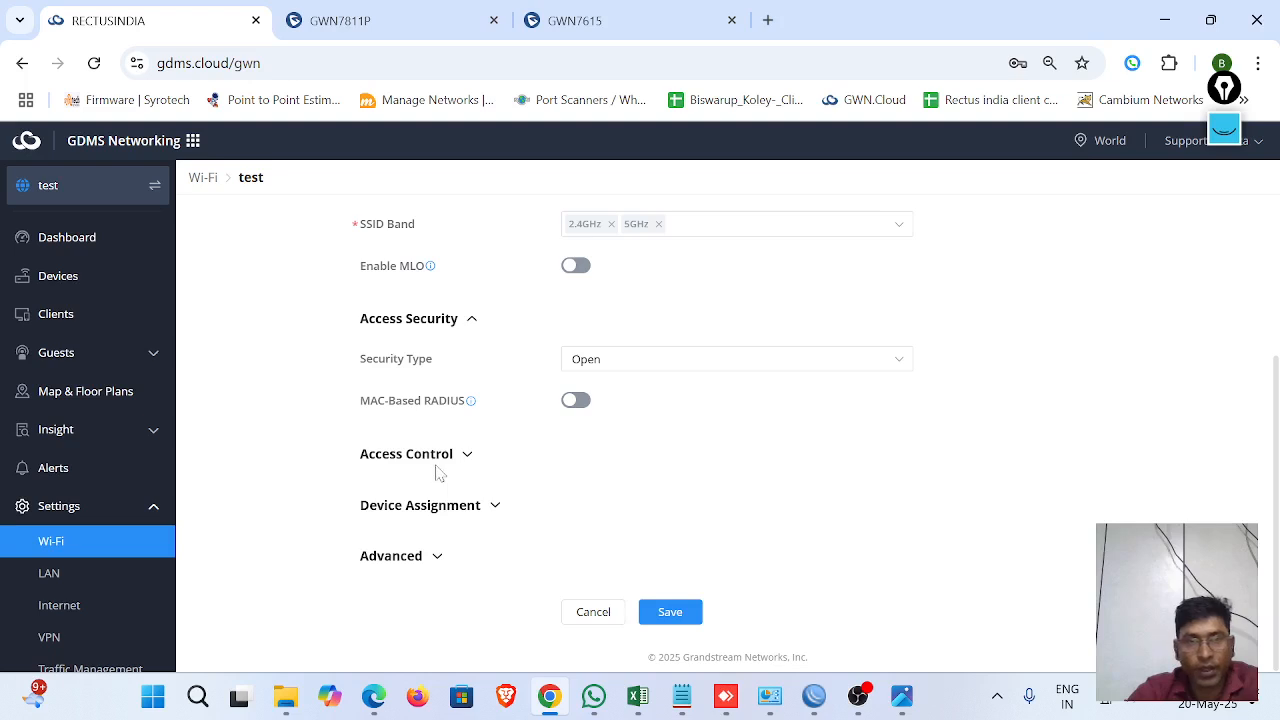
left_click(392, 556)
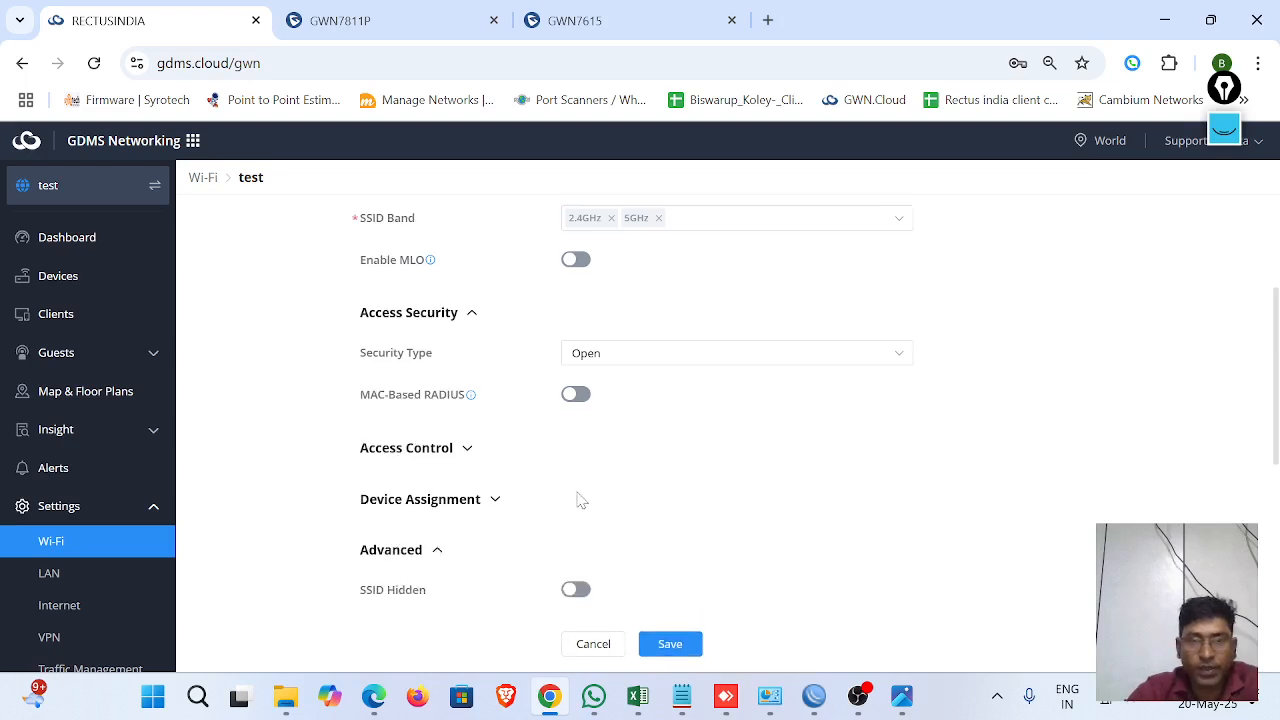
scroll(491, 503, "down", 4)
scroll(826, 514, "down", 1)
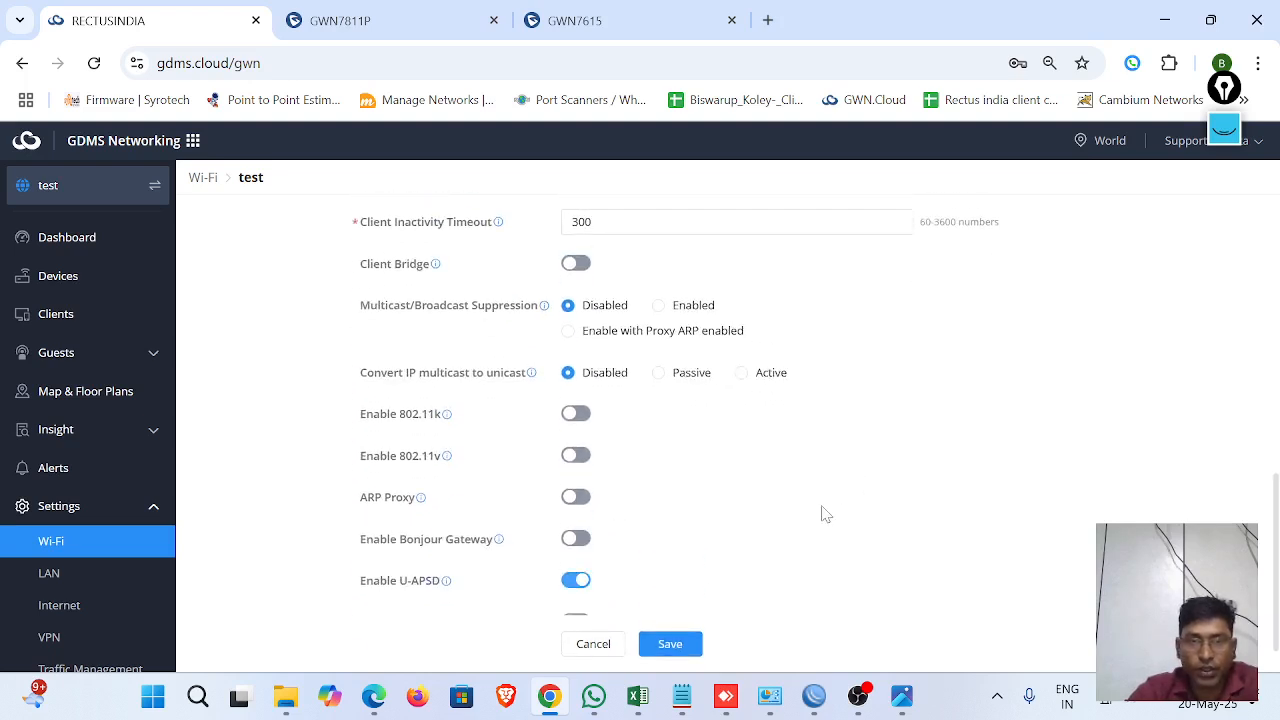
scroll(826, 514, "down", 1)
scroll(823, 514, "up", 10)
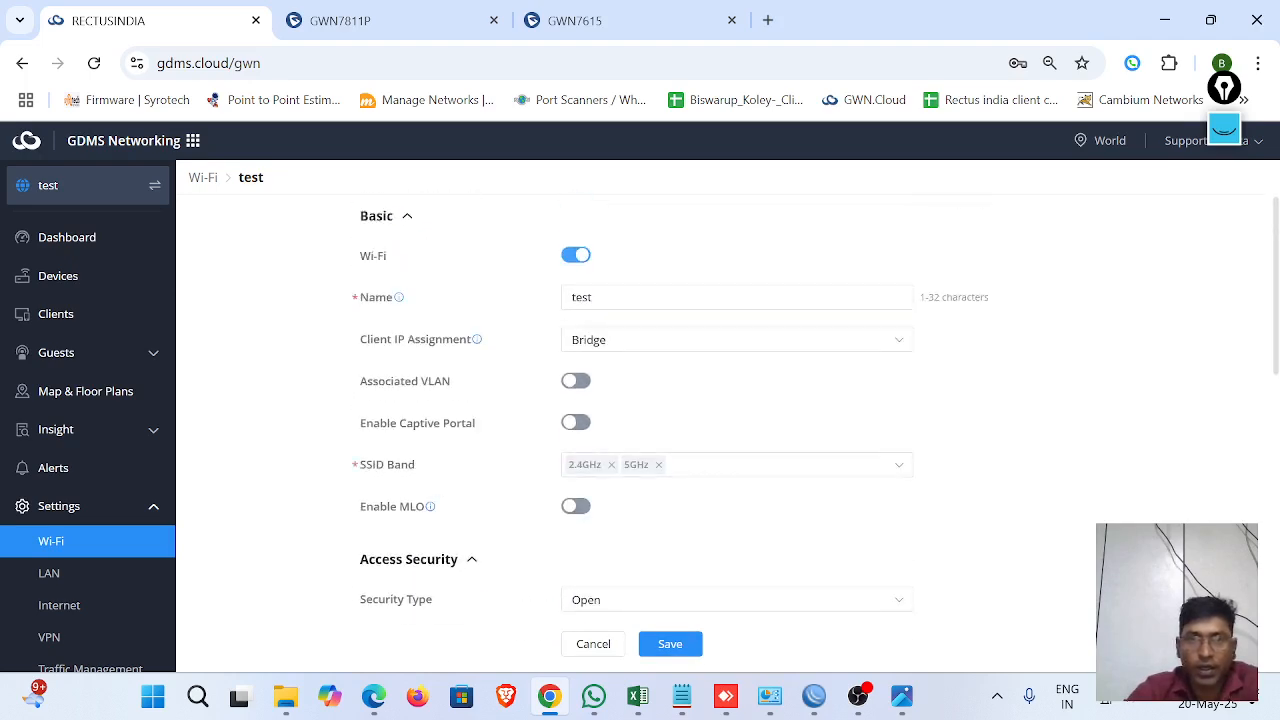
Highlight the test network's name and its Associated VLAN setting, then cancel out of the configuration without saving
left_click_drag(648, 292, 526, 297)
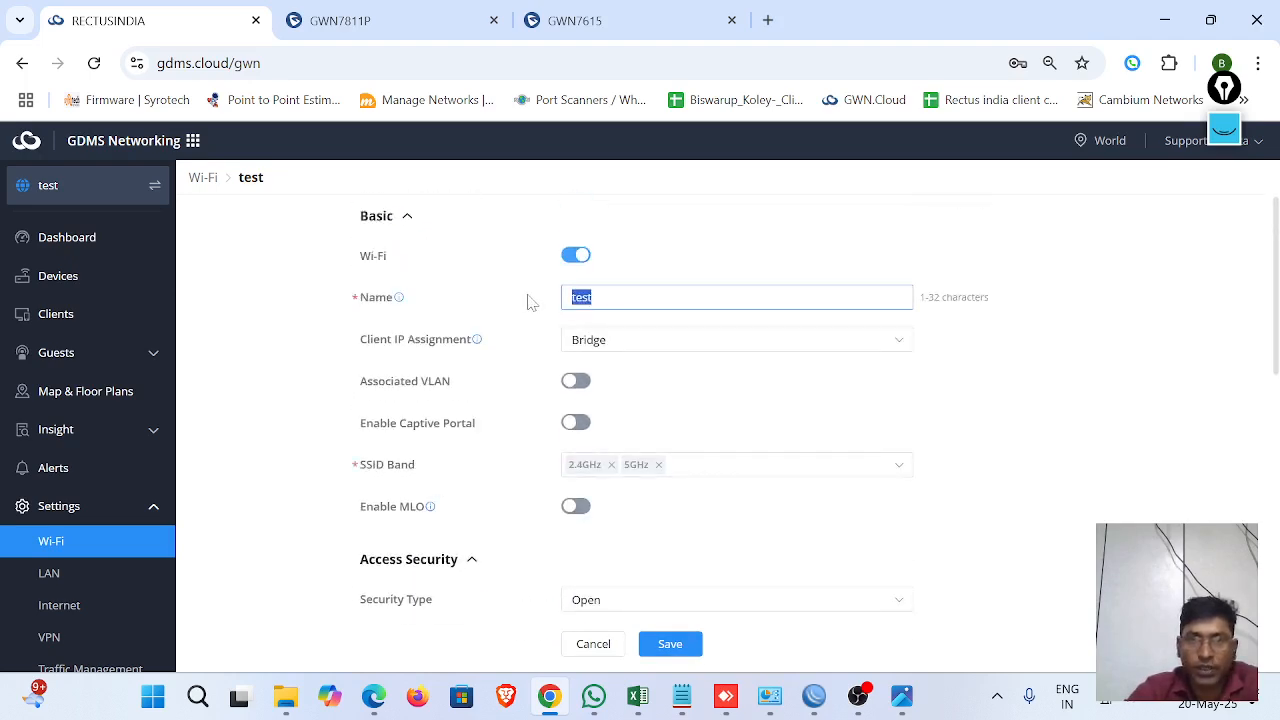
left_click(790, 420)
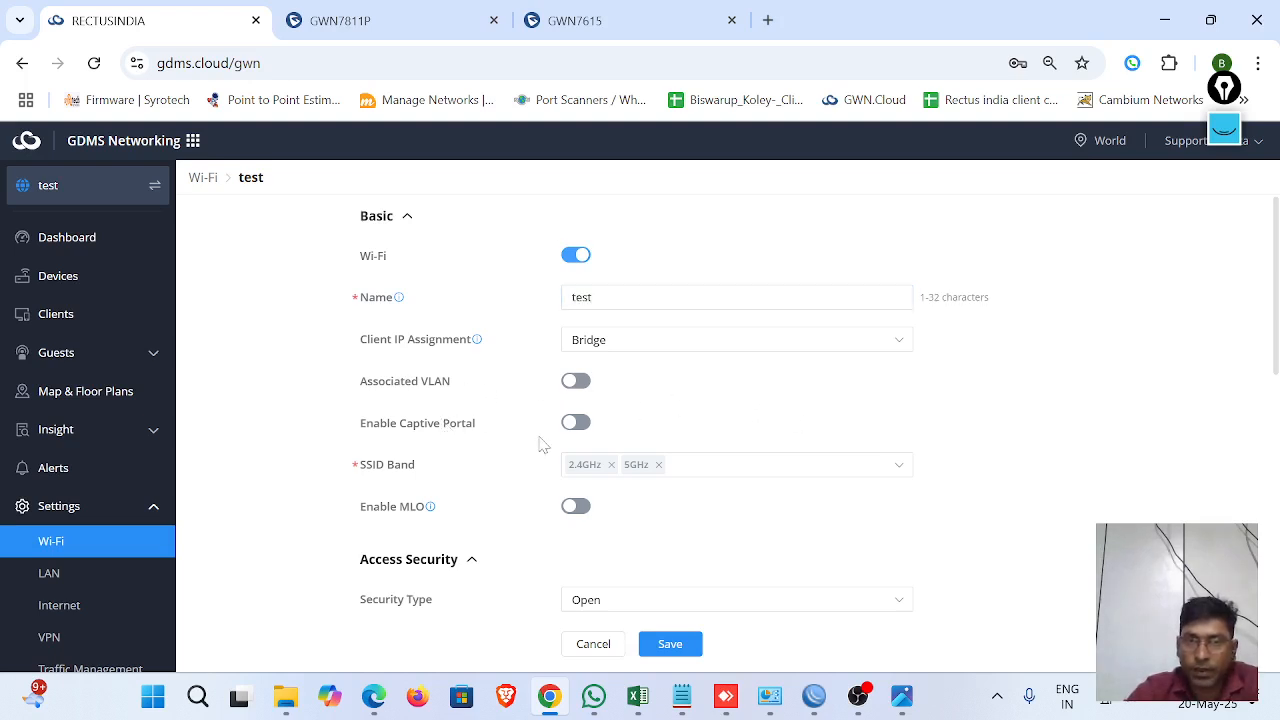
left_click_drag(362, 388, 456, 388)
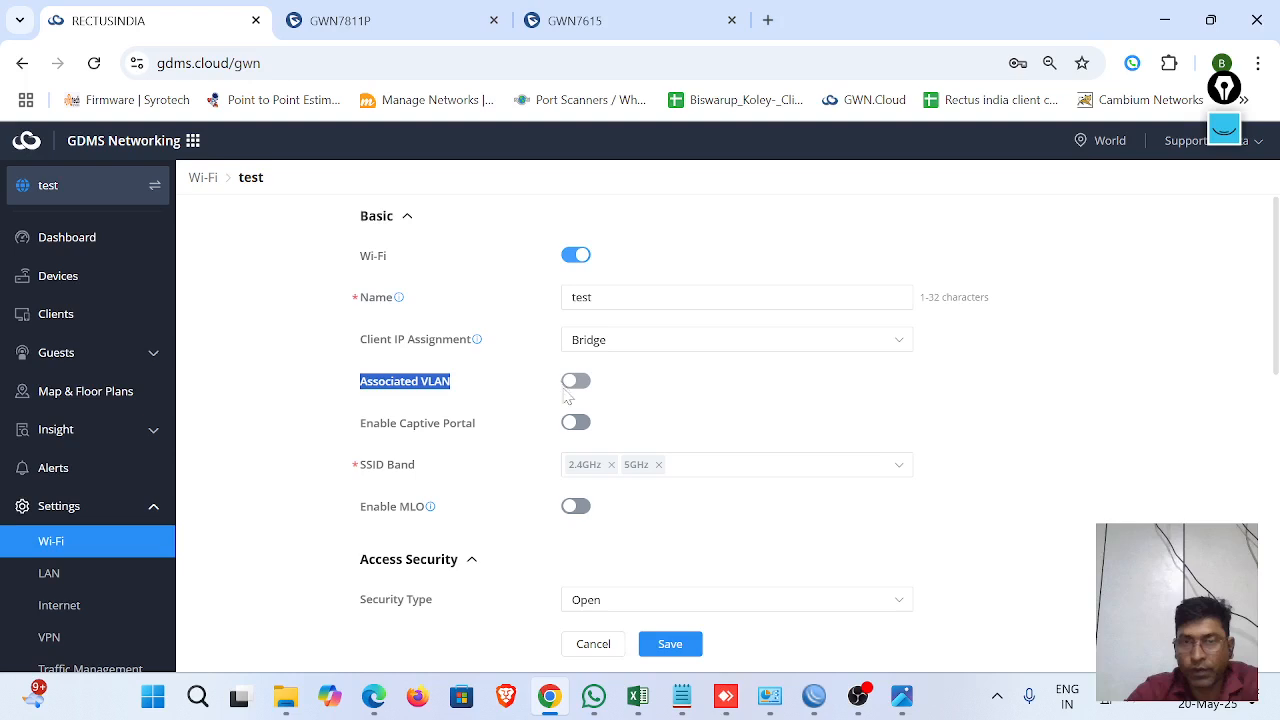
left_click(603, 648)
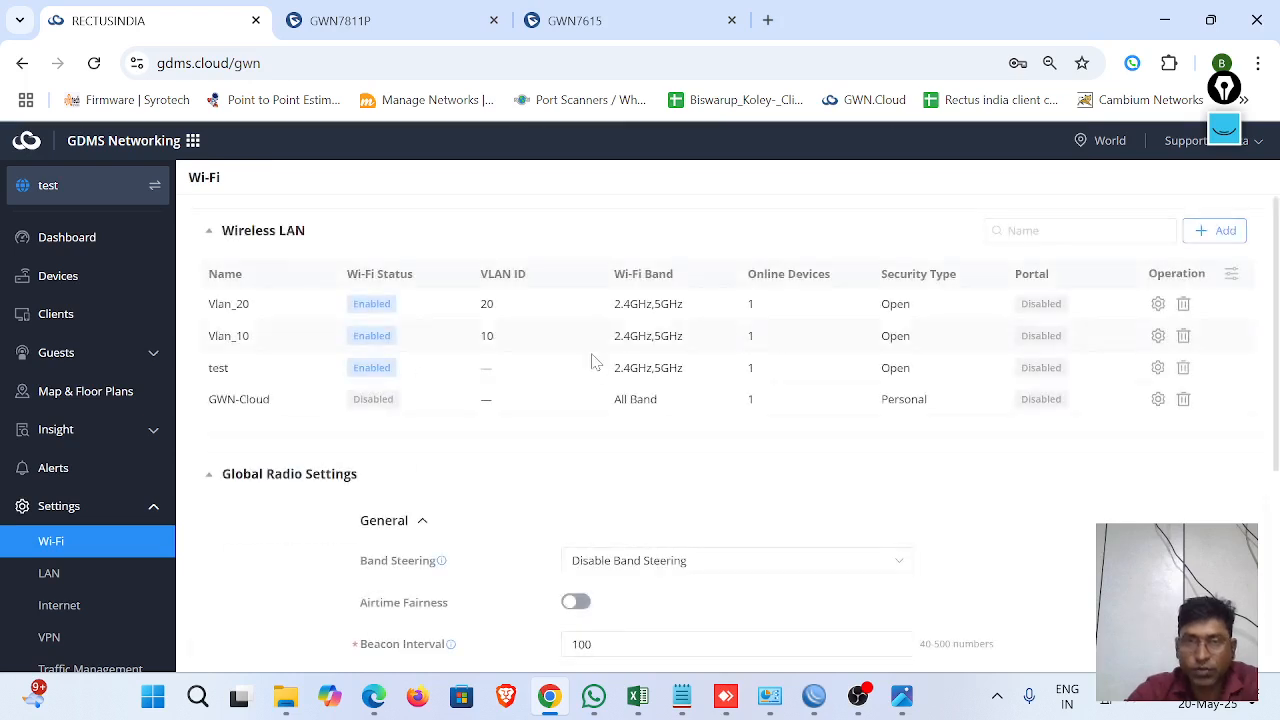
Open the Vlan_10 wireless LAN's configuration and point out its Associated VLAN setting and VLAN value
left_click(1157, 336)
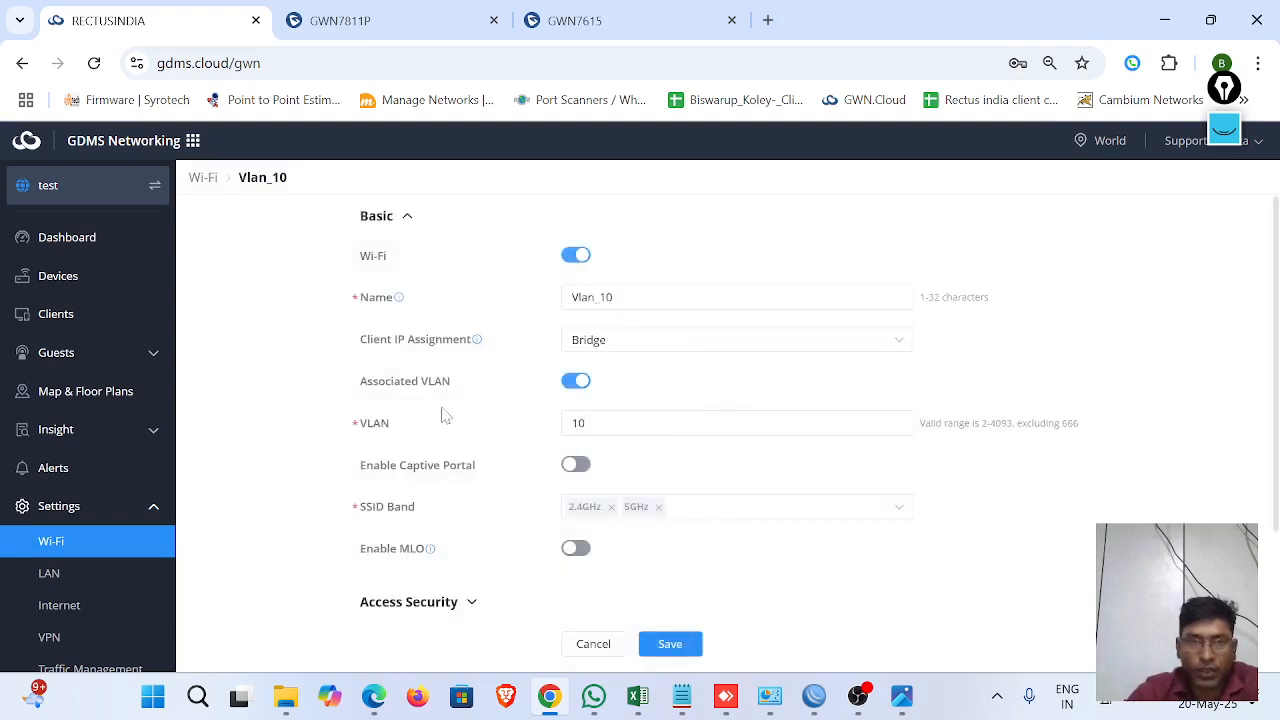
left_click_drag(364, 381, 466, 384)
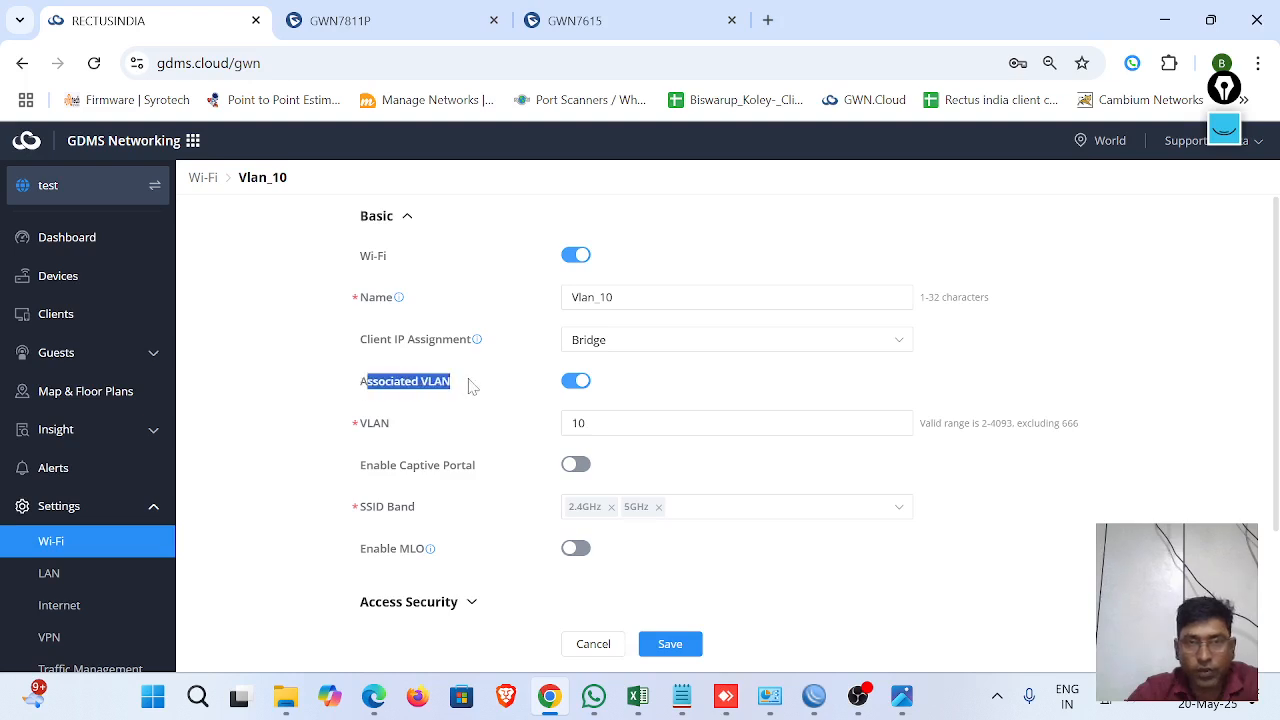
left_click(660, 395)
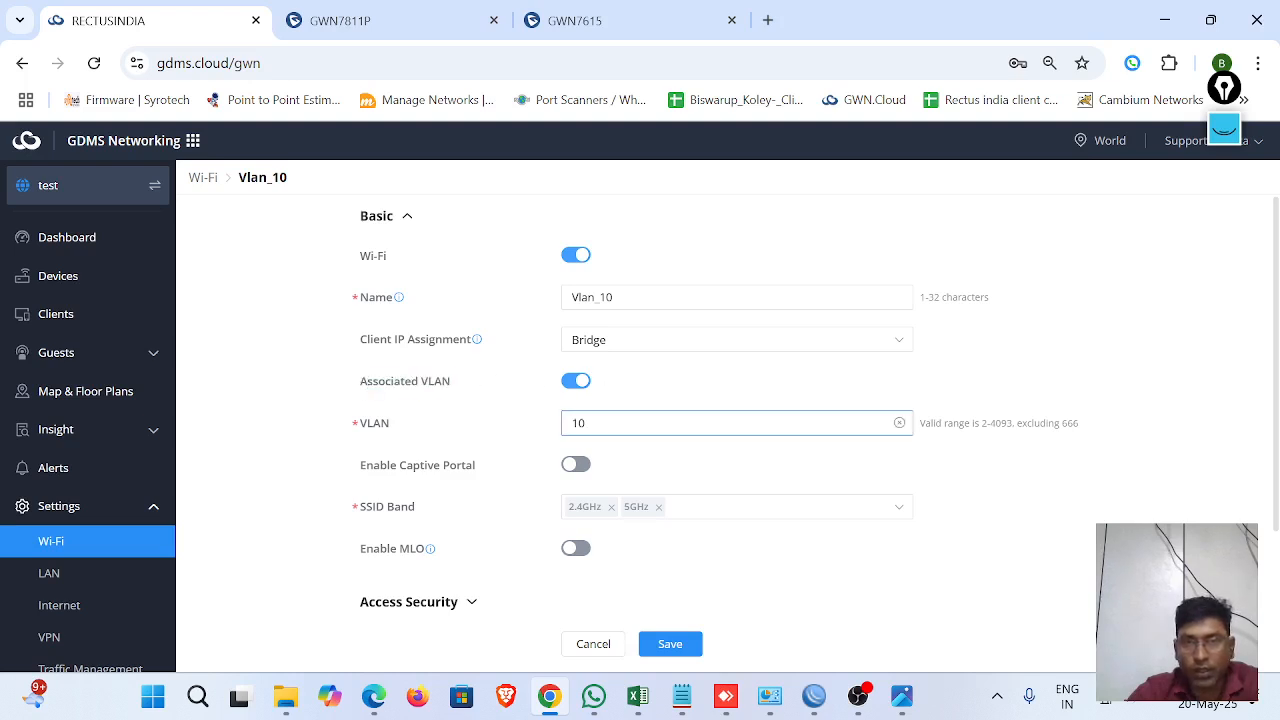
left_click_drag(595, 423, 532, 432)
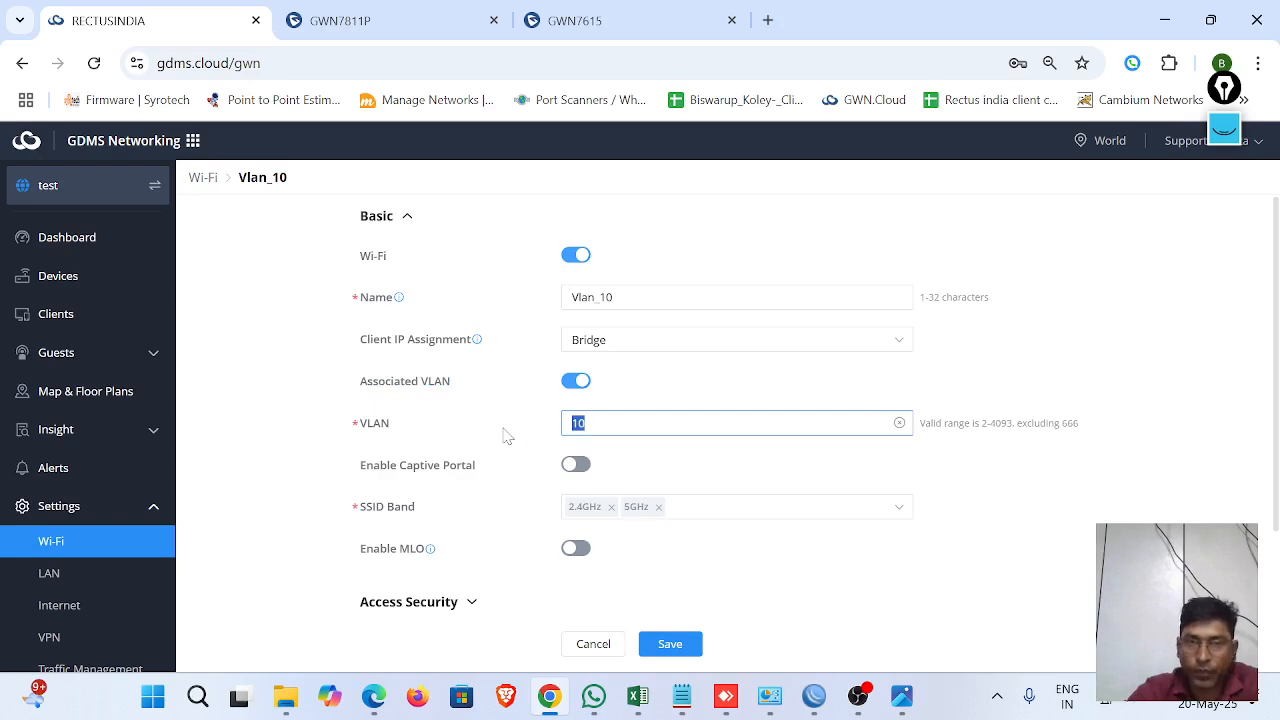
left_click(505, 435)
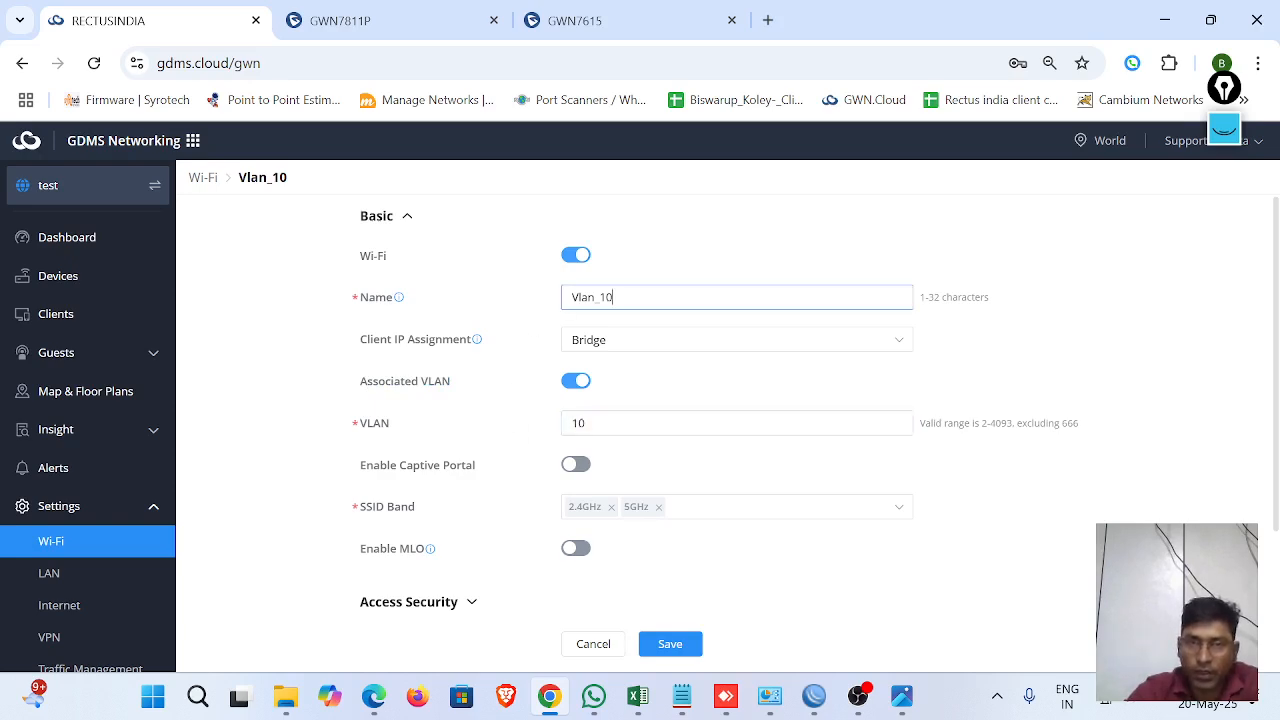
Highlight the Vlan_10 network's name and VLAN fields in turn to show how the SSID maps to the VLAN
left_click_drag(613, 297, 527, 310)
left_click_drag(615, 298, 531, 307)
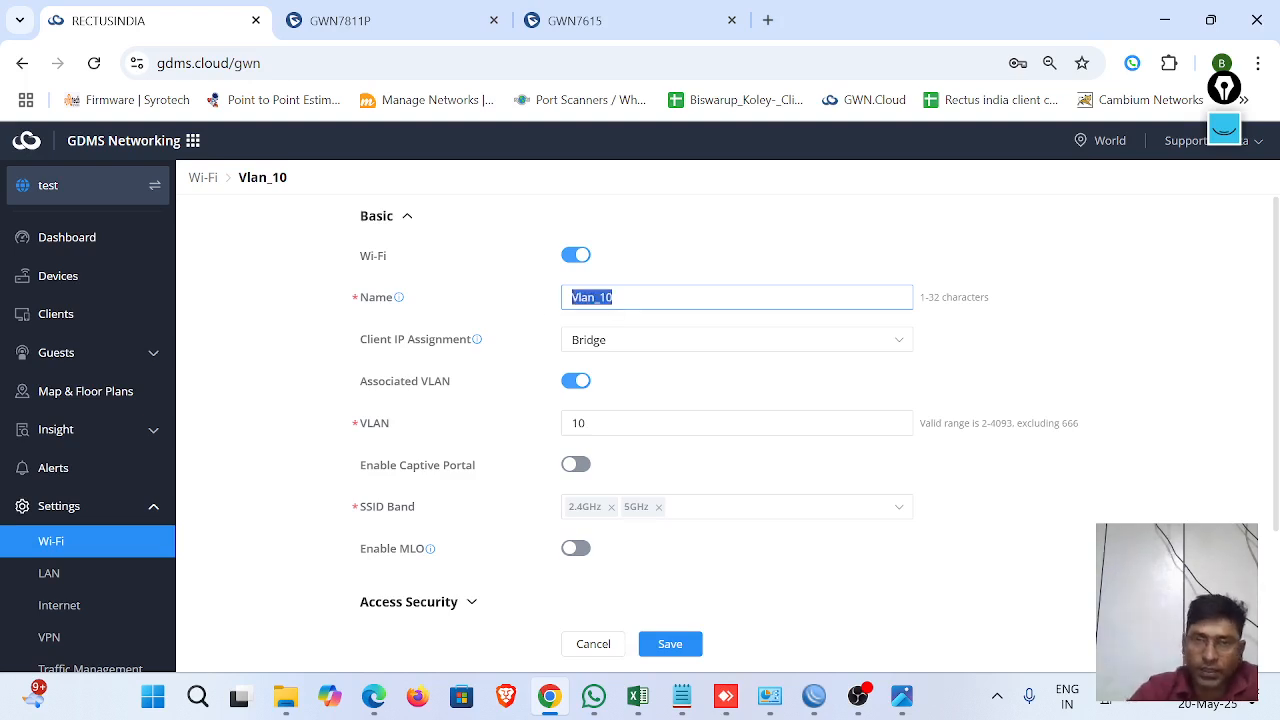
left_click(613, 297)
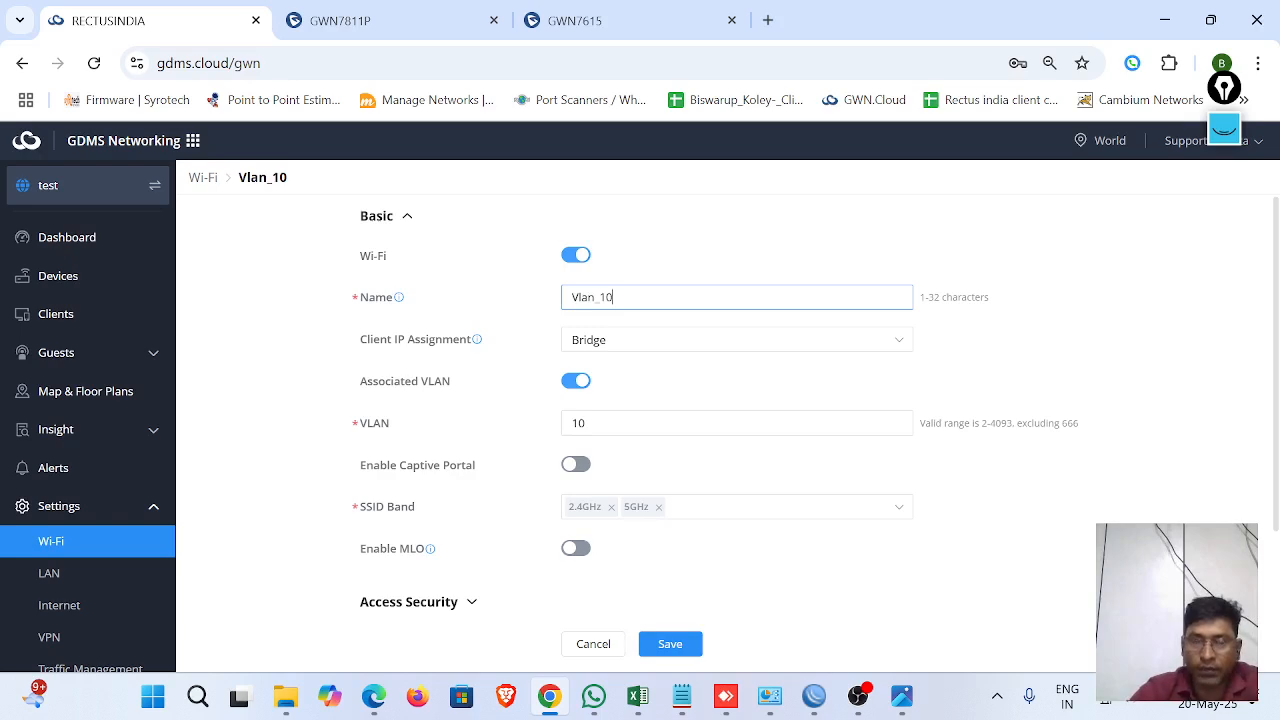
left_click_drag(590, 424, 517, 431)
left_click(476, 420)
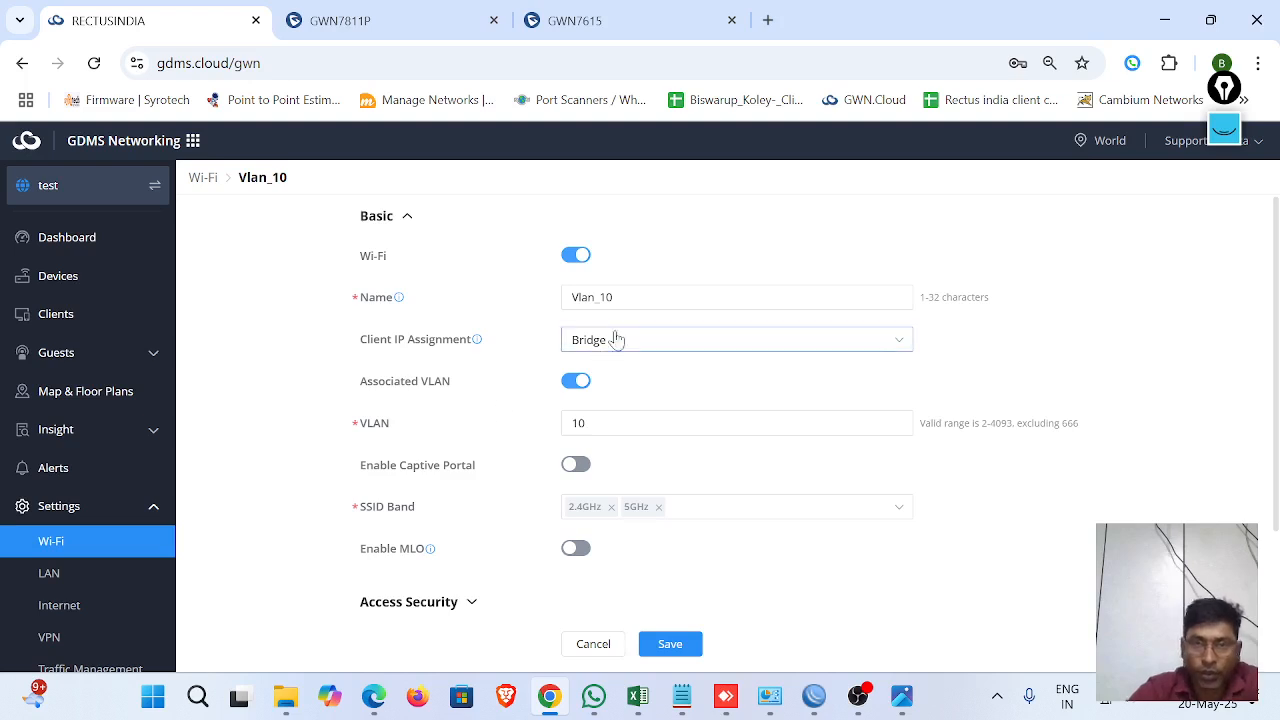
left_click_drag(614, 297, 535, 303)
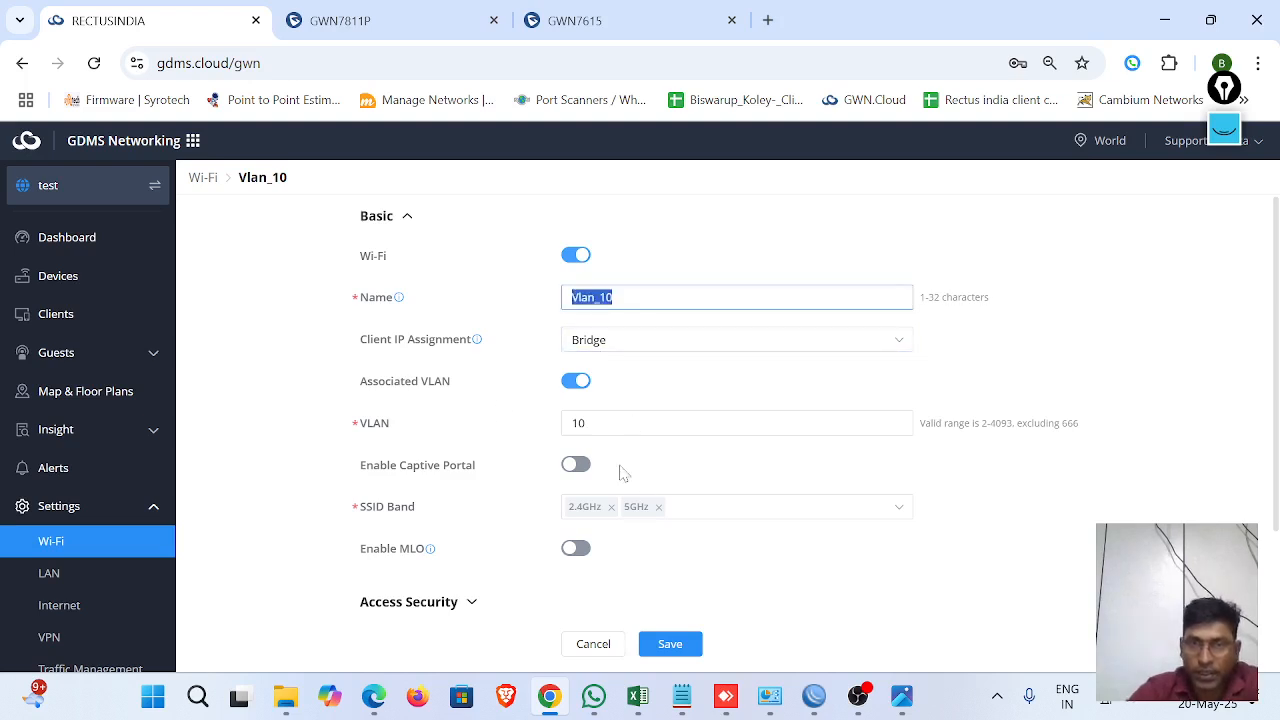
left_click_drag(606, 424, 548, 430)
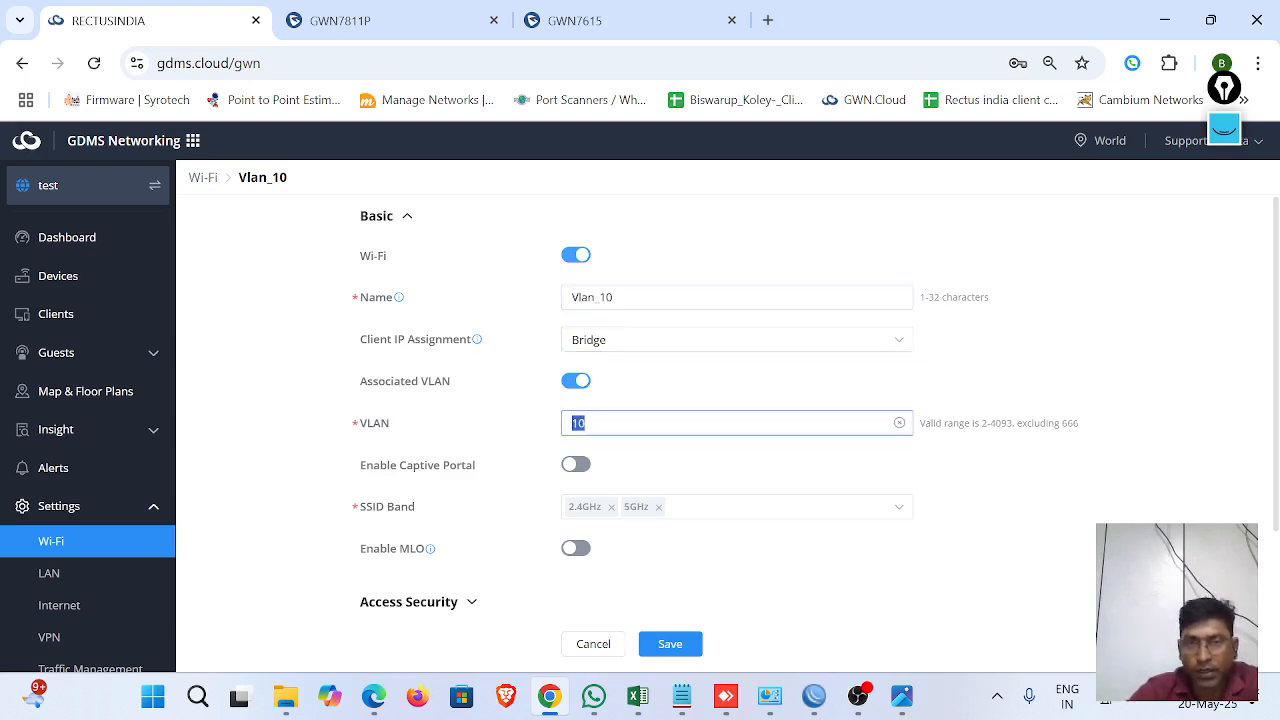
left_click(585, 423)
Switch to WinBox and point out vlan10's entries in the address list, DHCP servers and IP pools
left_click(813, 696)
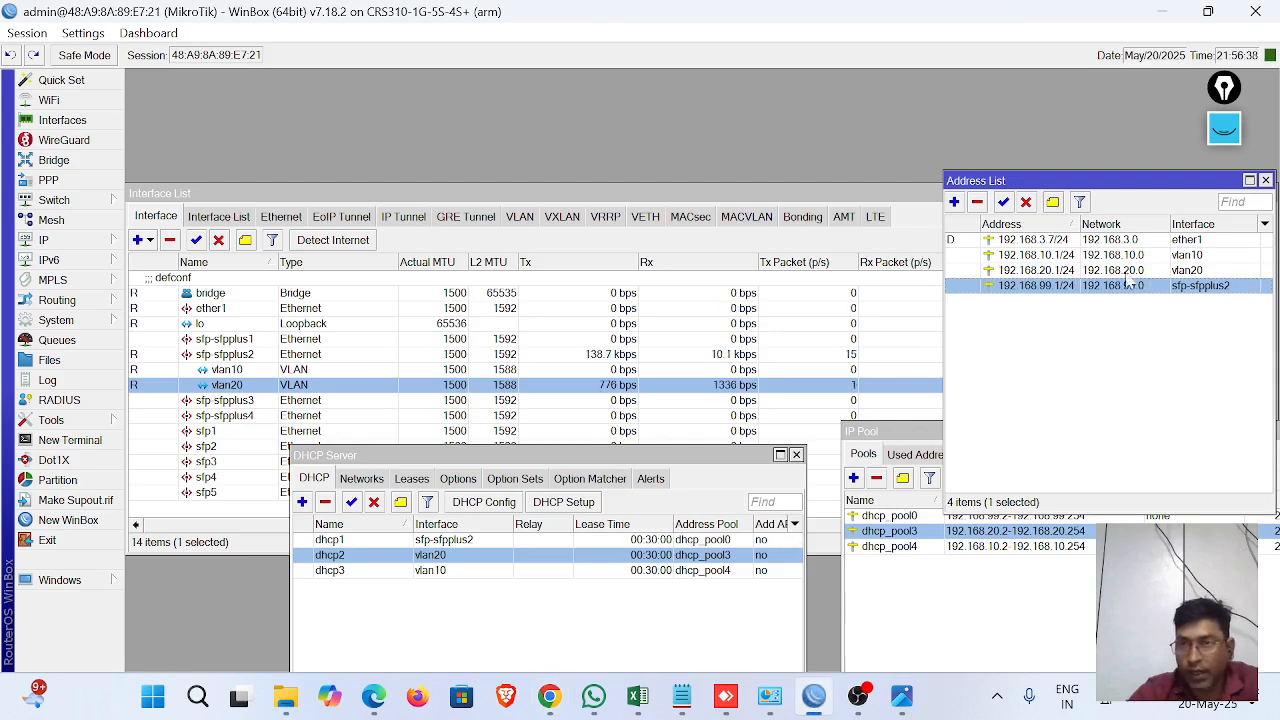
left_click(1046, 256)
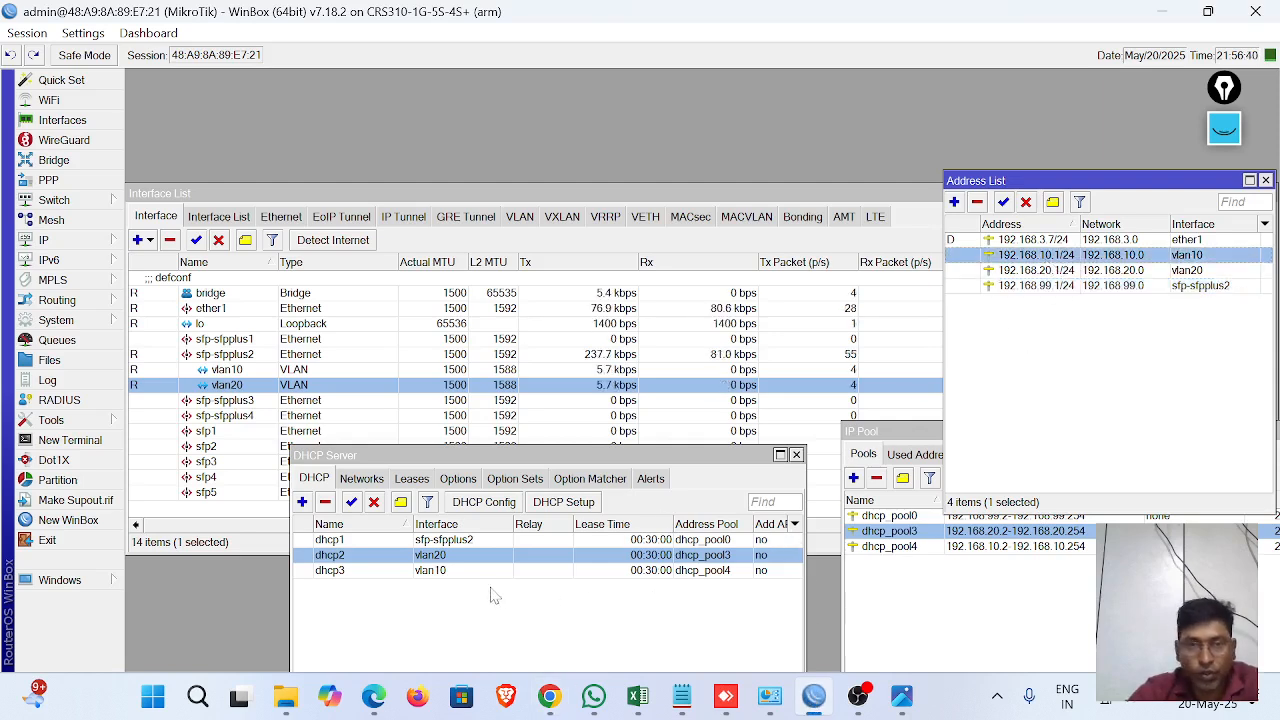
left_click(453, 575)
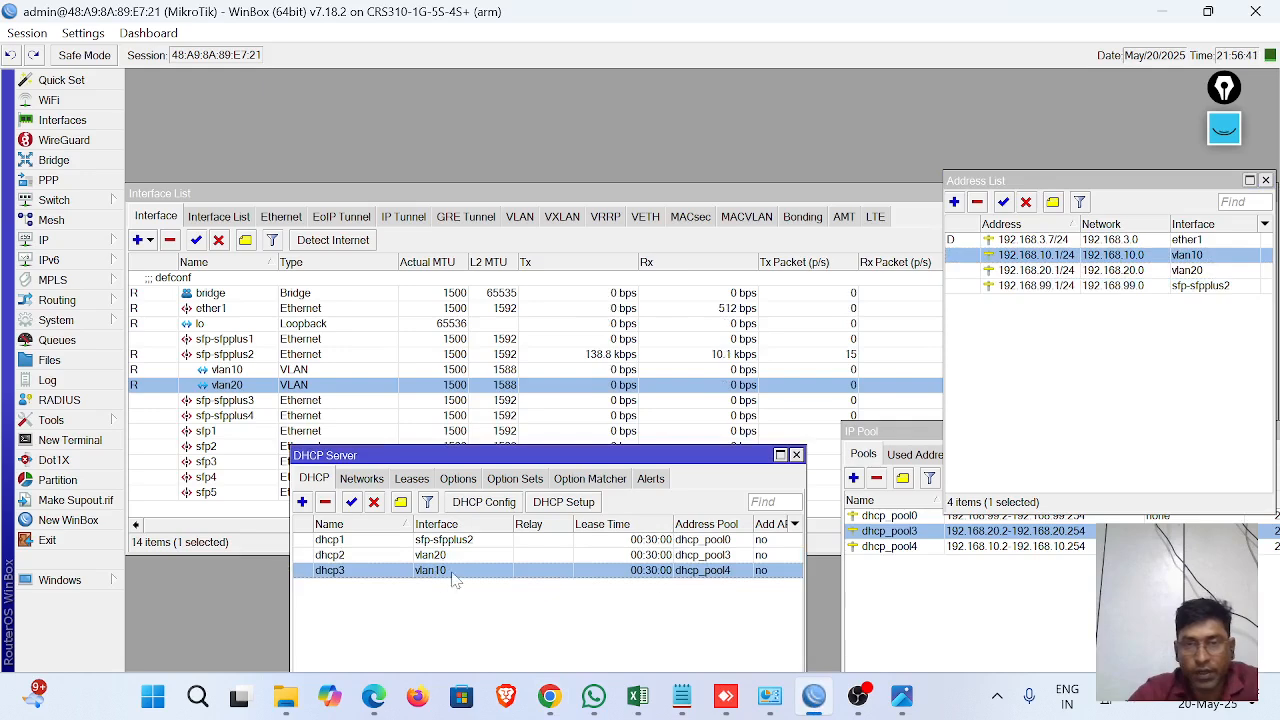
left_click(975, 547)
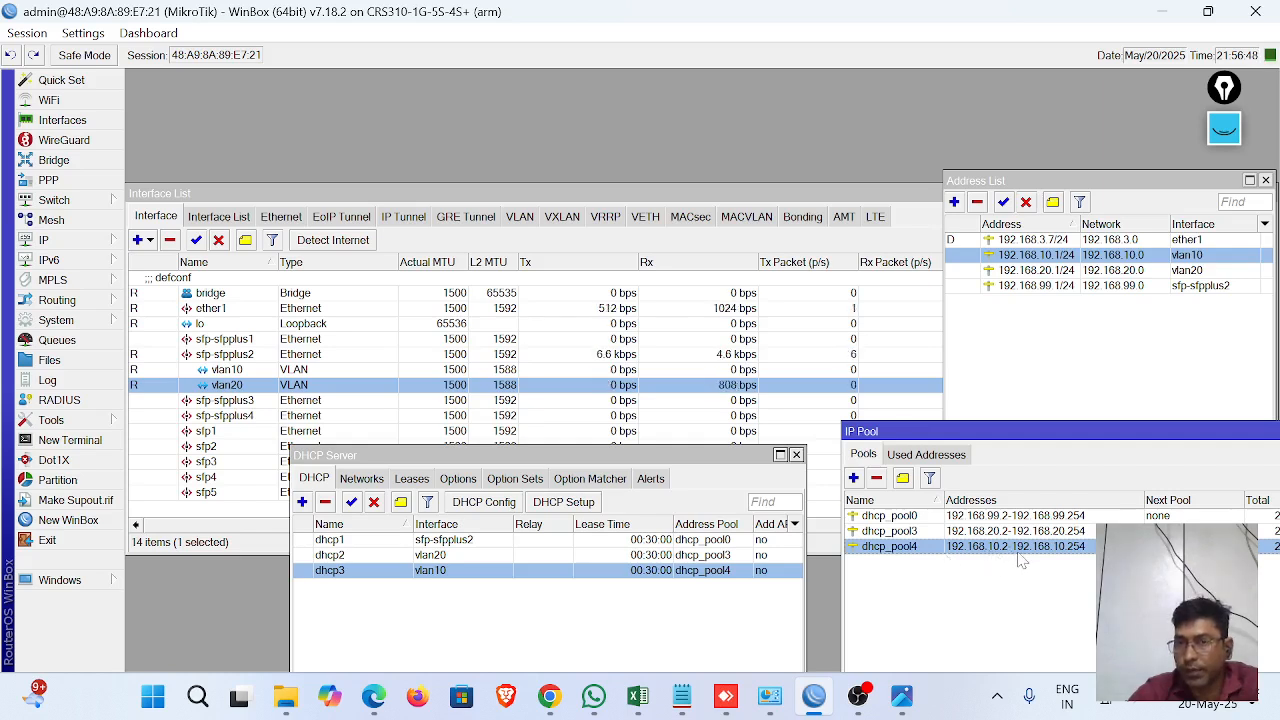
Return to GDMS, cancel the Vlan_10 configuration, and compare the VLAN IDs of Vlan_20, Vlan_10 and test in the wireless LAN list
left_click(549, 697)
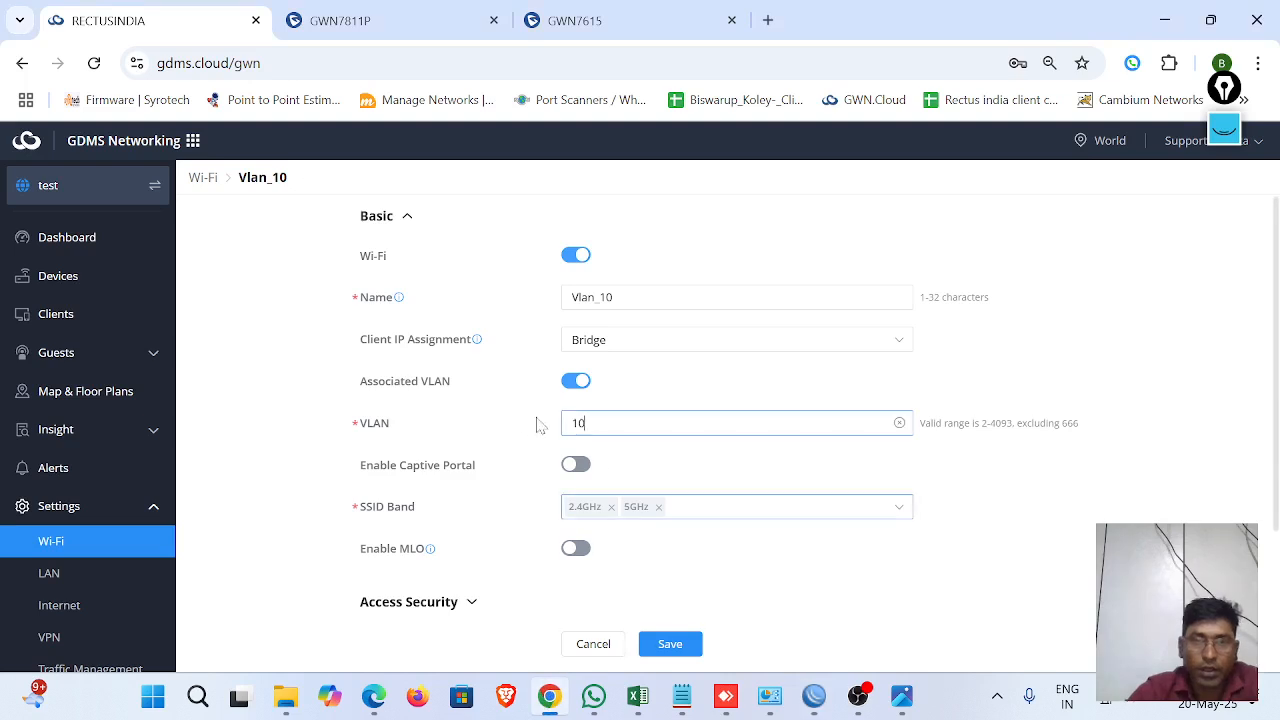
left_click(593, 645)
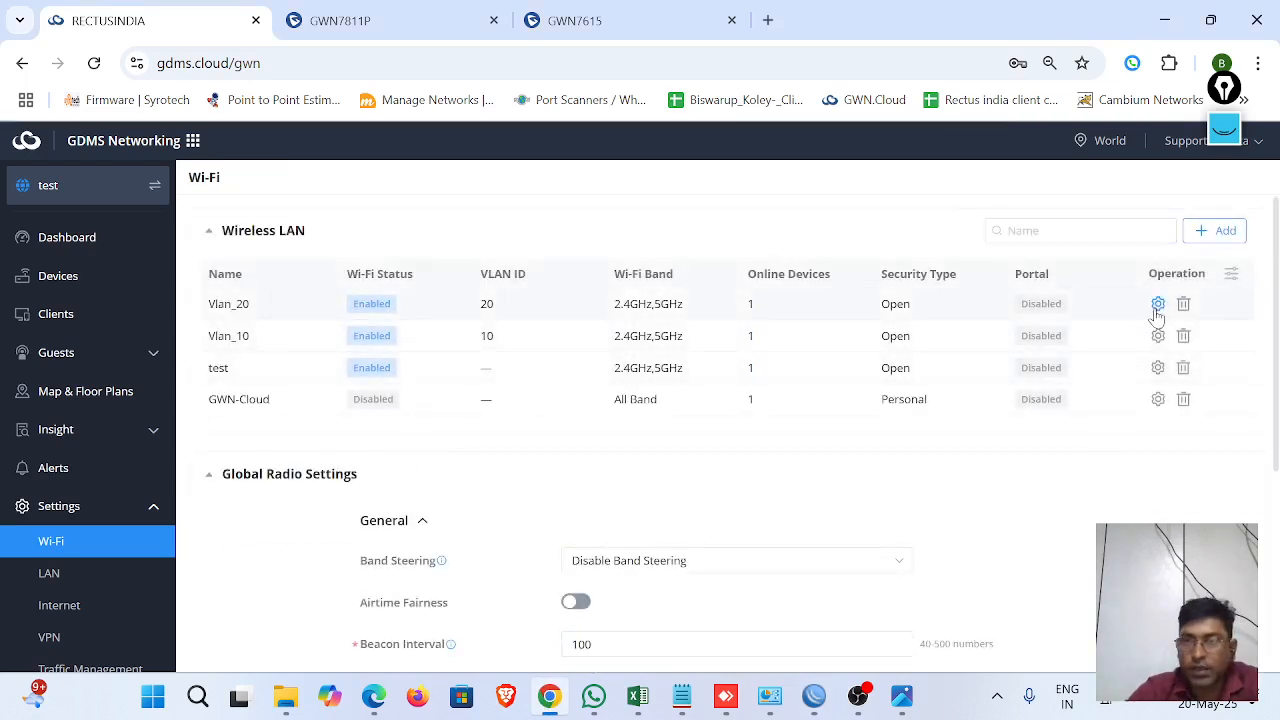
mouse_move(526, 317)
left_mouse_down()
mouse_move(474, 314)
mouse_move(522, 338)
left_mouse_up()
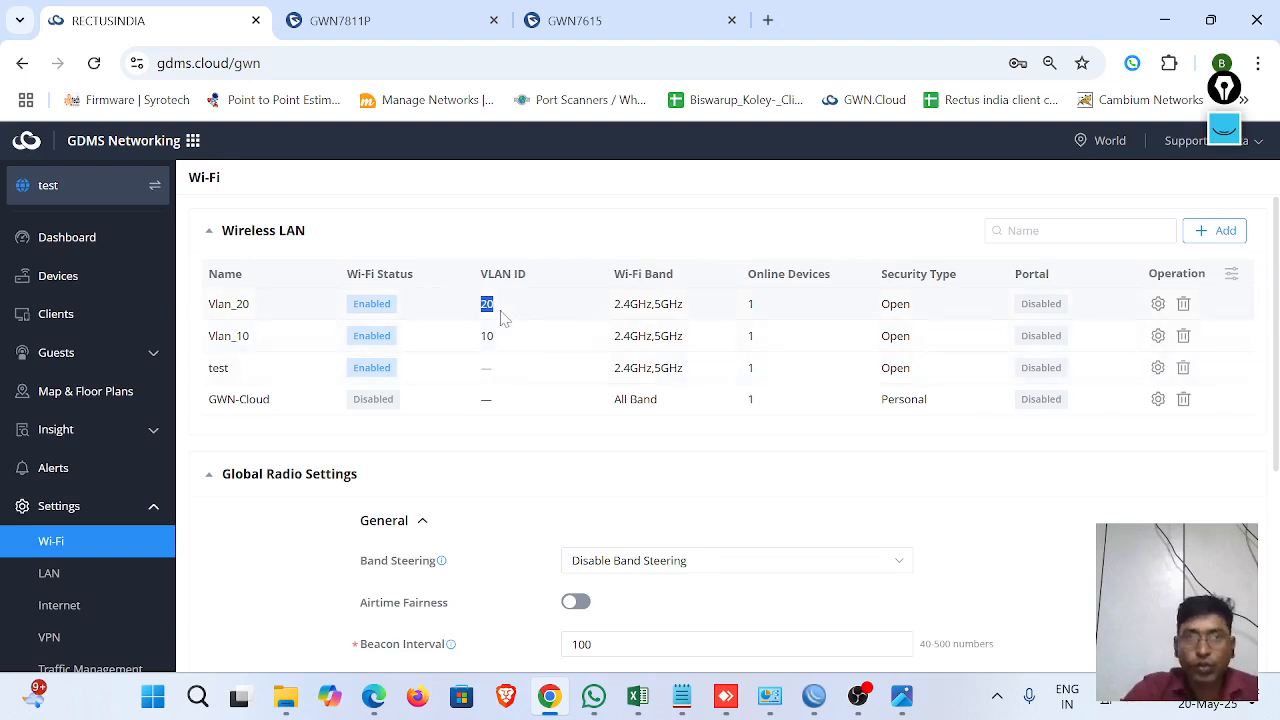
double_click(474, 340)
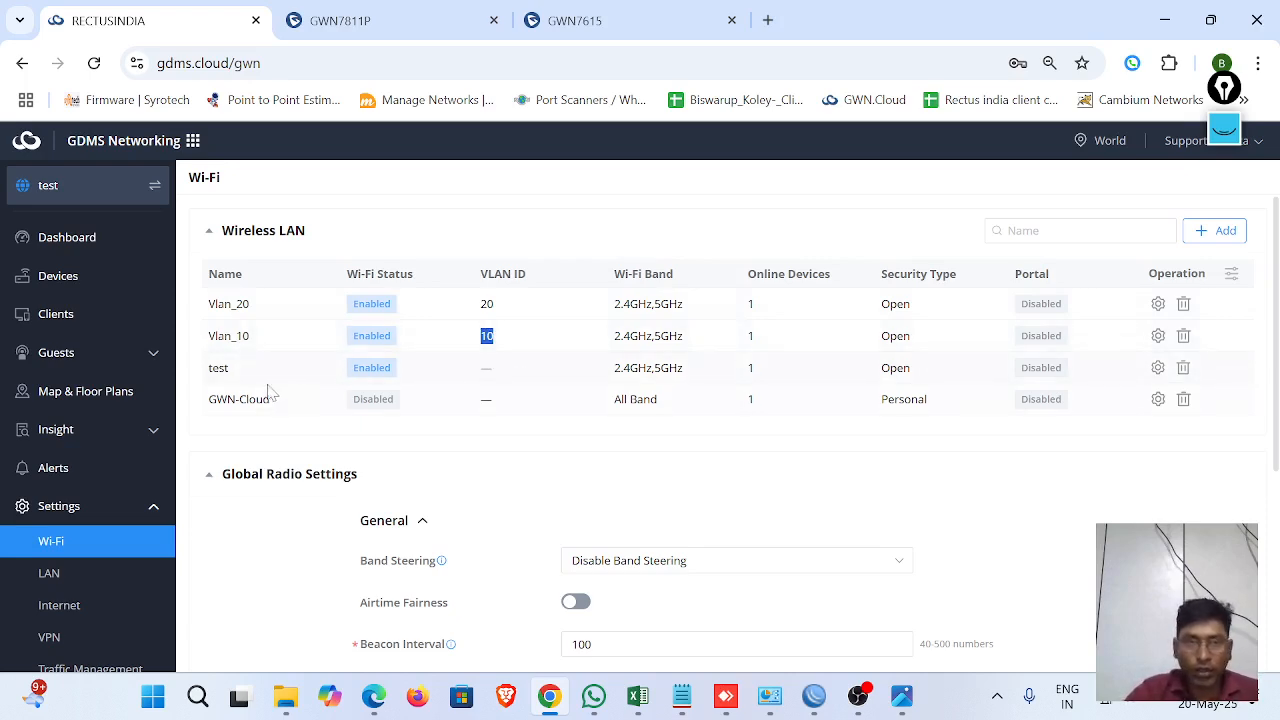
double_click(510, 383)
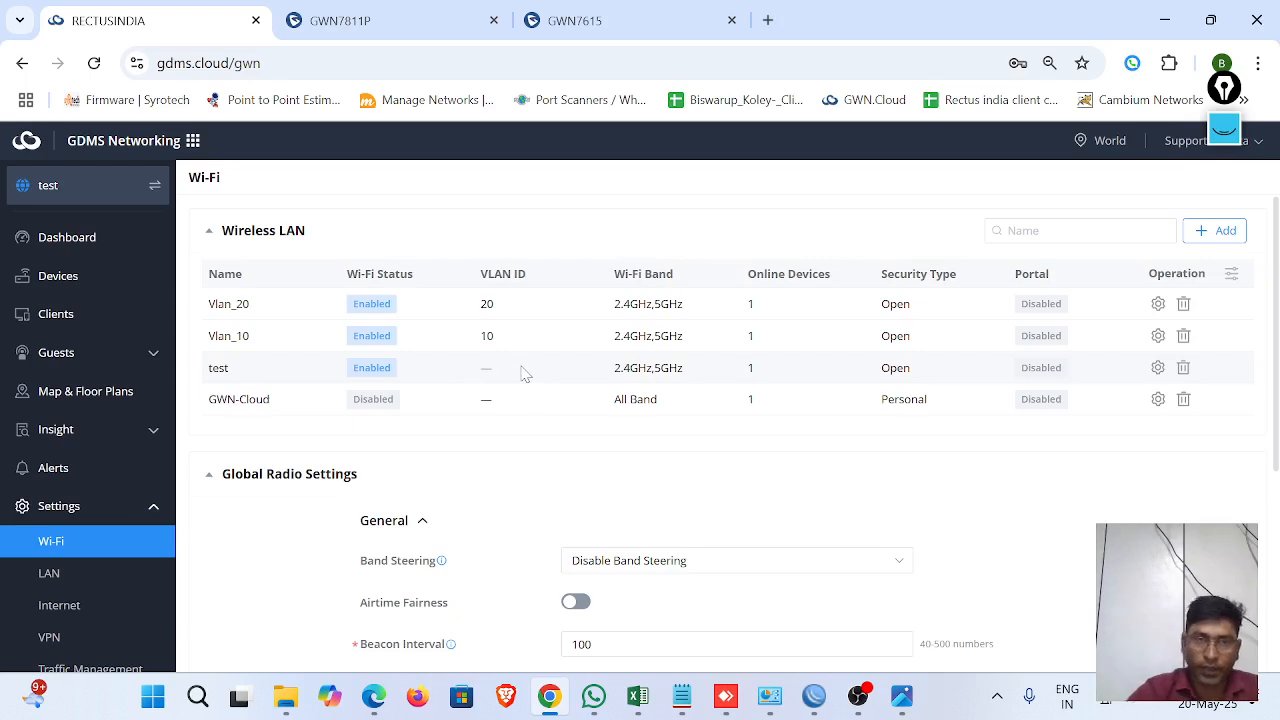
Open the client list and highlight the Vlan_10 and Vlan_20 SSIDs of the connected wireless clients
left_click(70, 328)
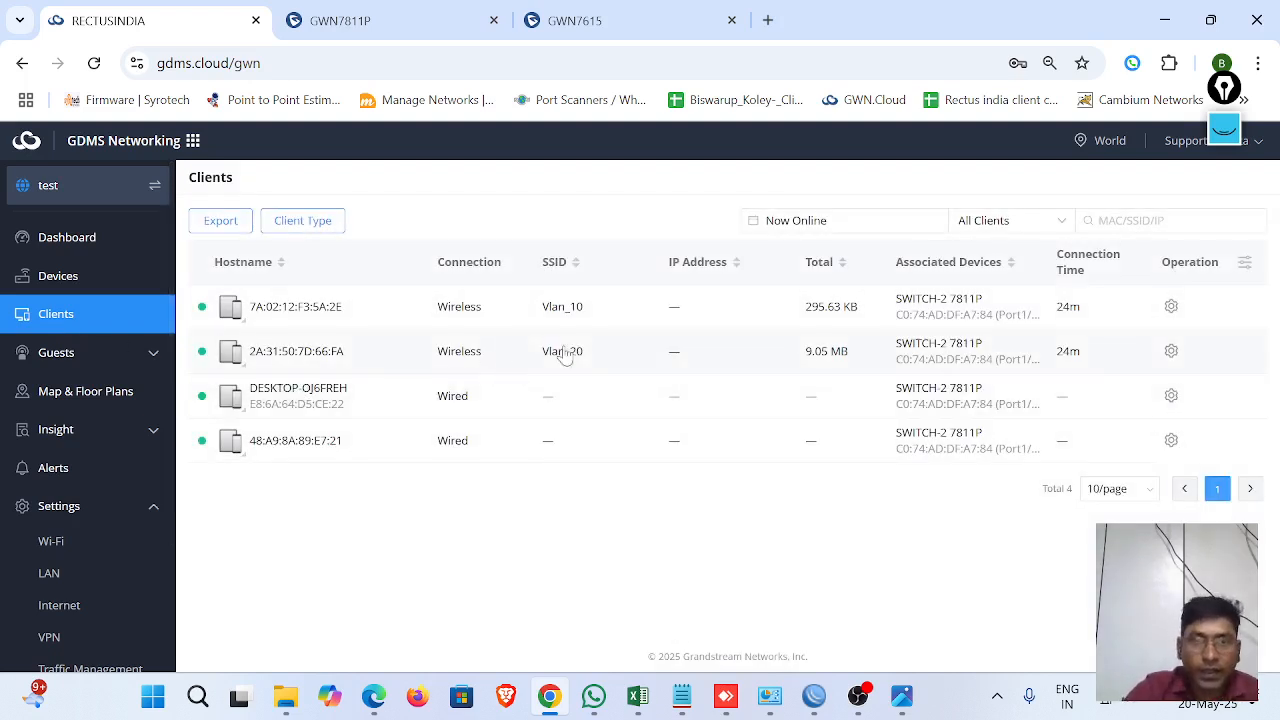
left_click_drag(538, 318, 586, 320)
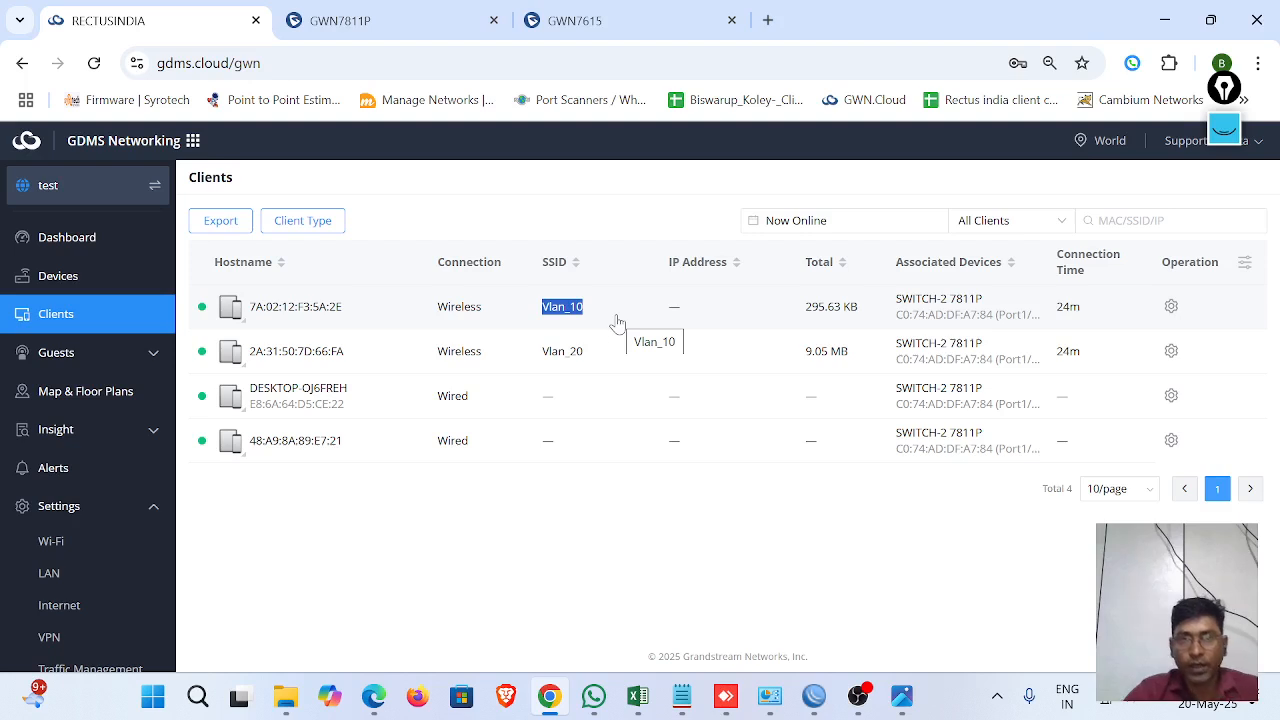
left_click_drag(591, 363, 535, 369)
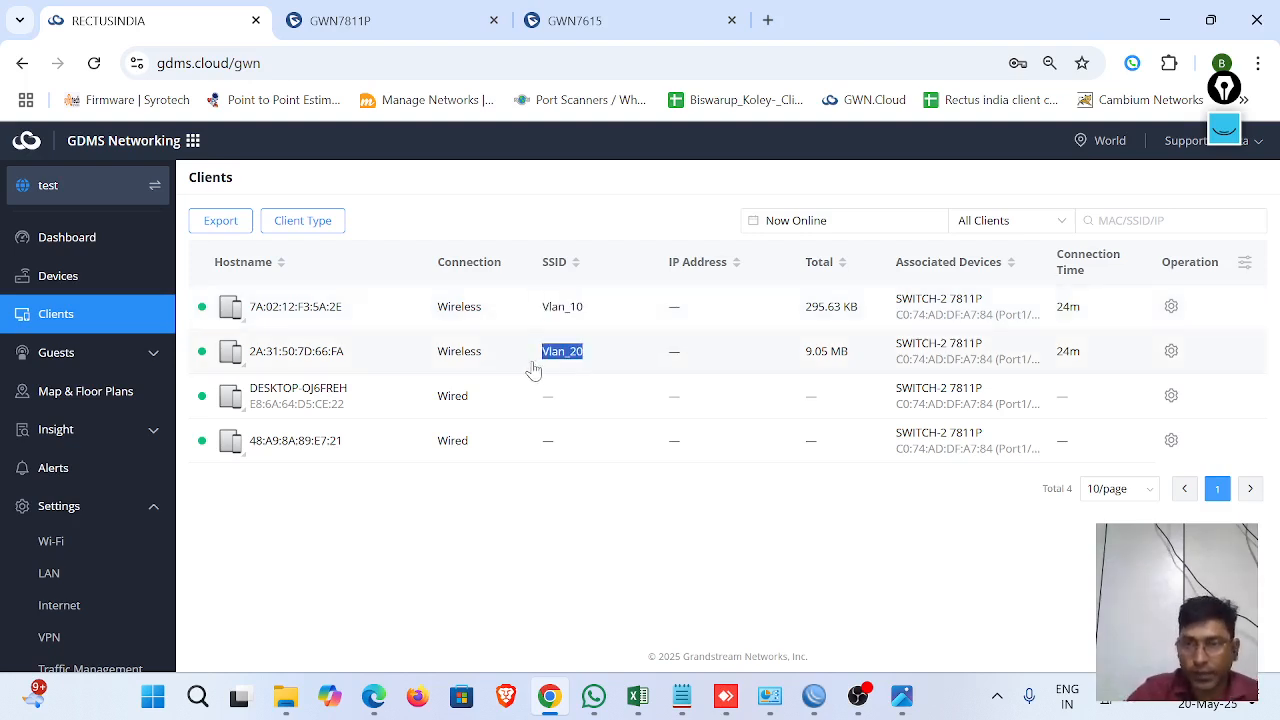
Open the details of the client connected to Vlan_10 and examine its connection information
left_click(1173, 310)
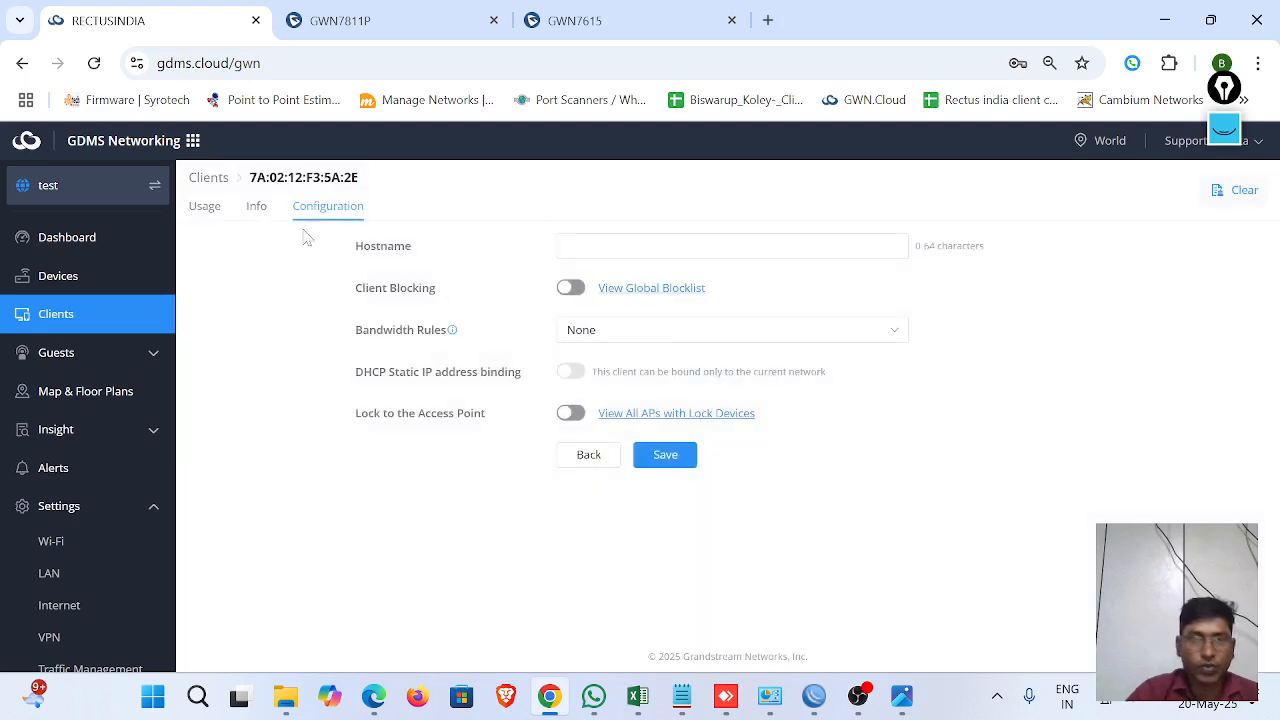
left_click(256, 208)
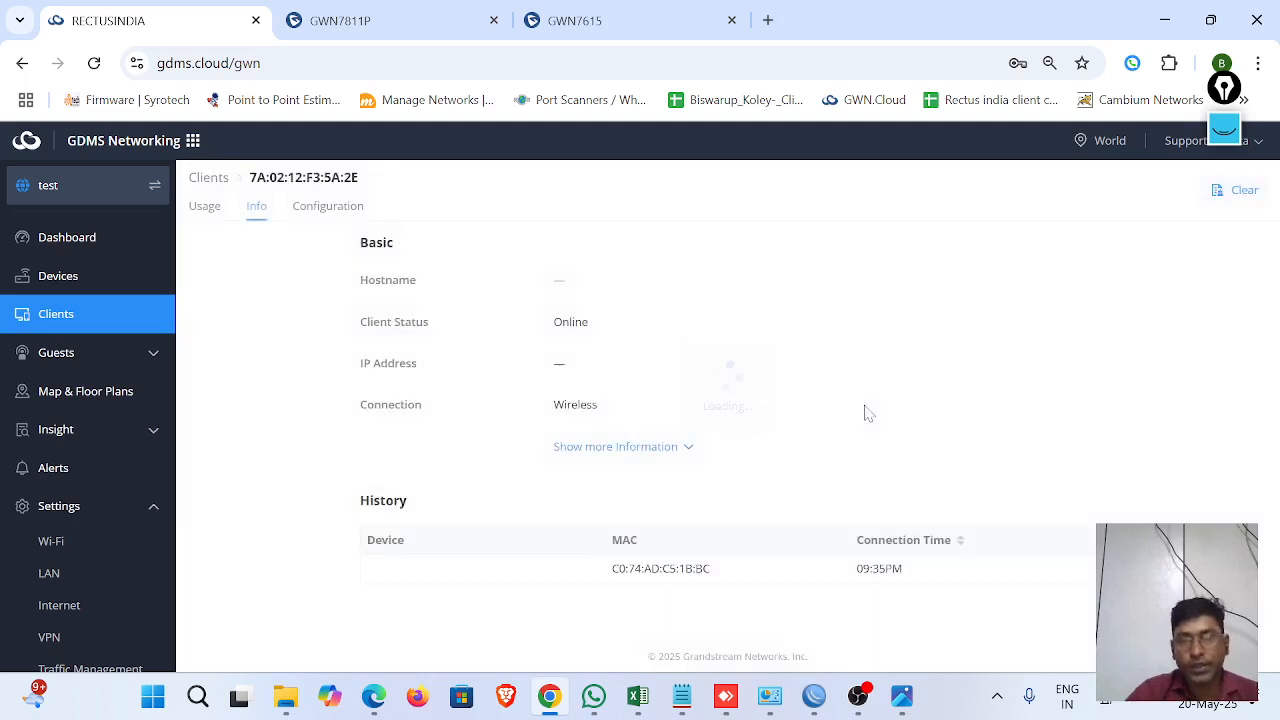
scroll(808, 443, "down", 6)
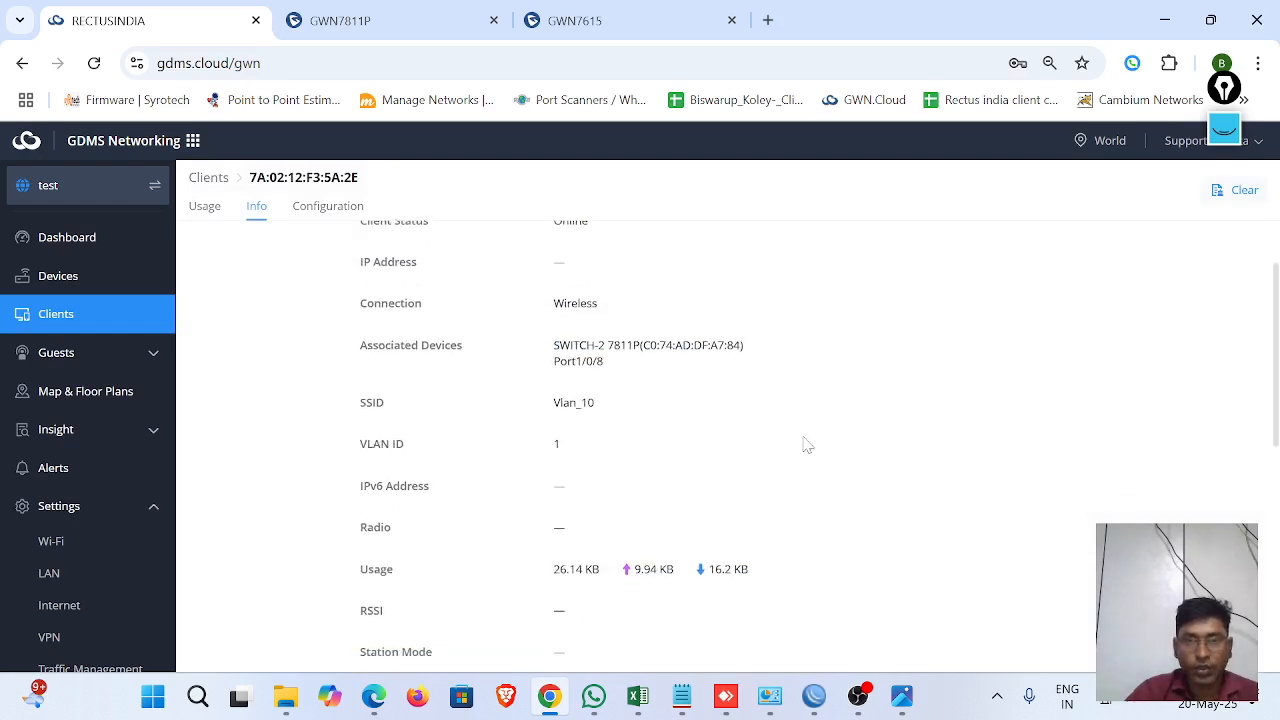
Review the Vlan_10 client's associated device, SSID, VLAN ID, usage and connection history
scroll(808, 443, "down", 1)
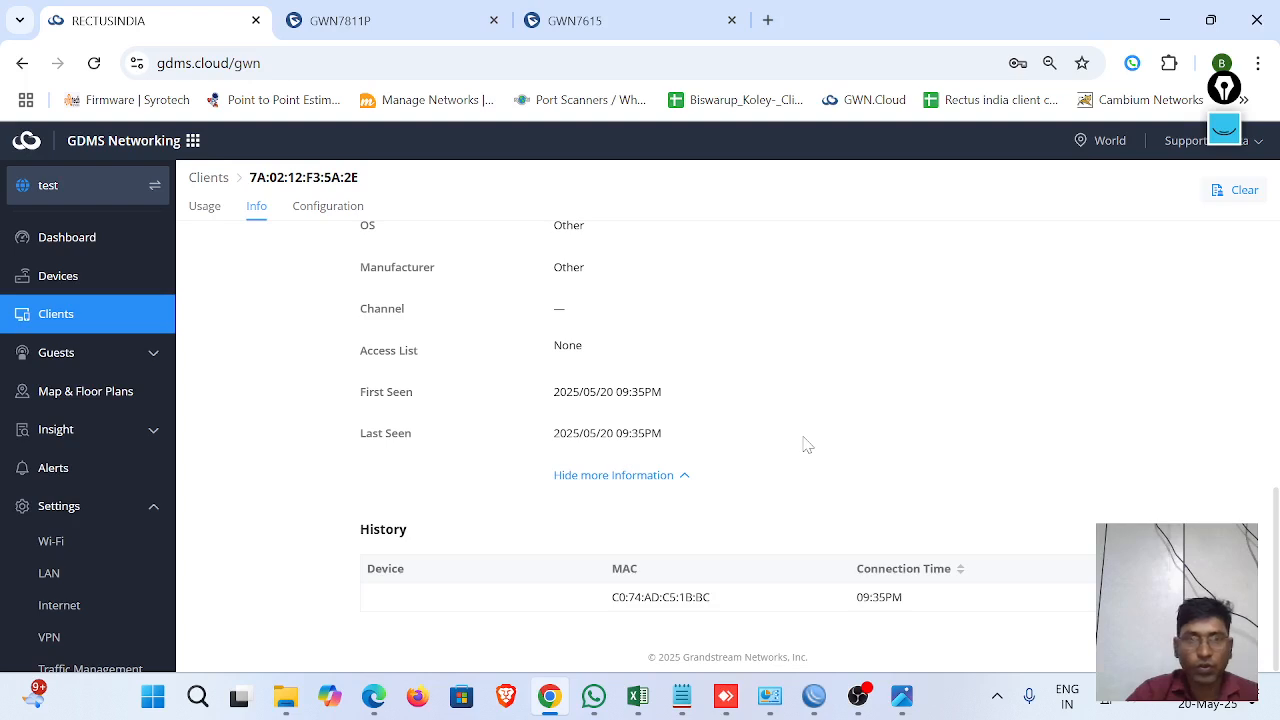
scroll(808, 443, "up", 5)
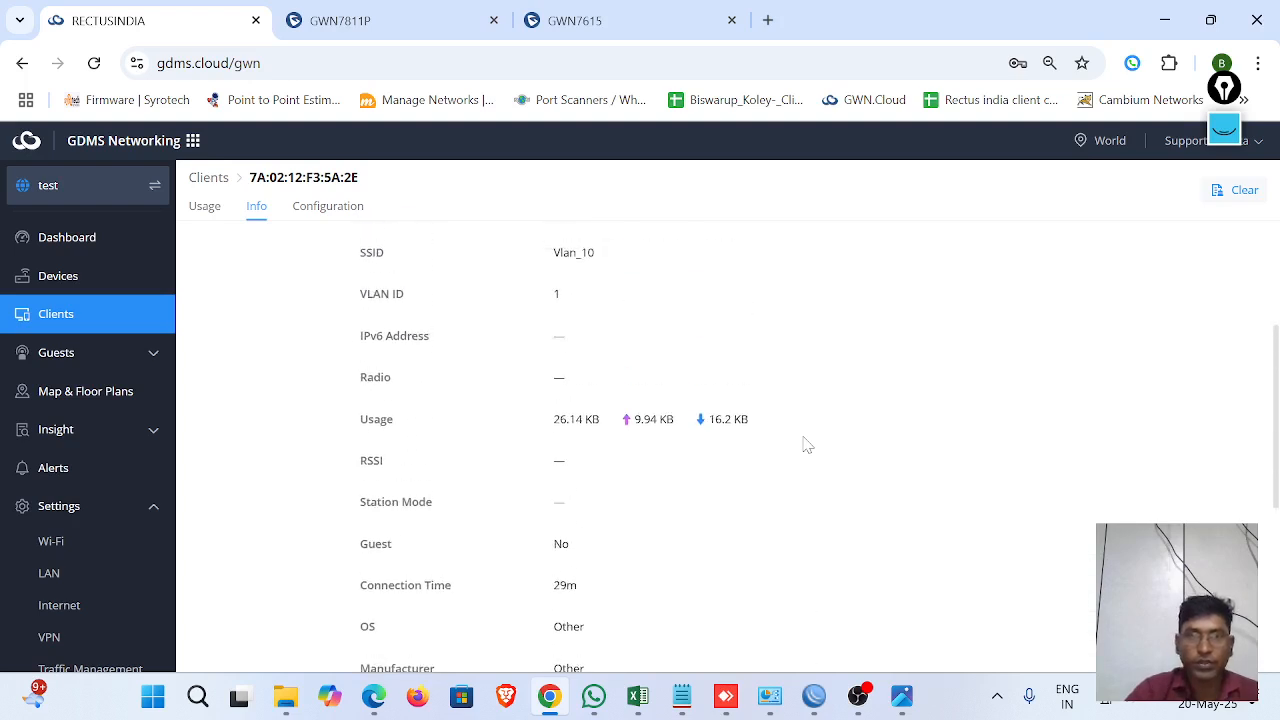
scroll(808, 443, "up", 3)
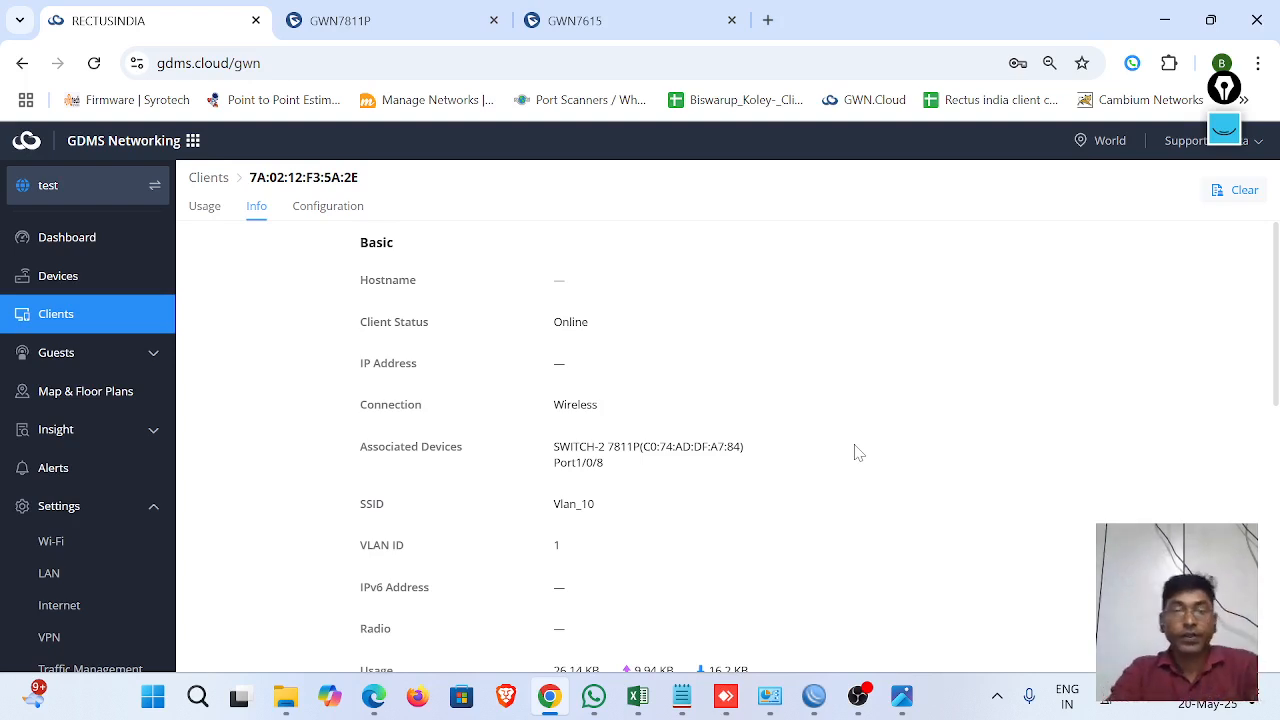
scroll(802, 525, "down", 2)
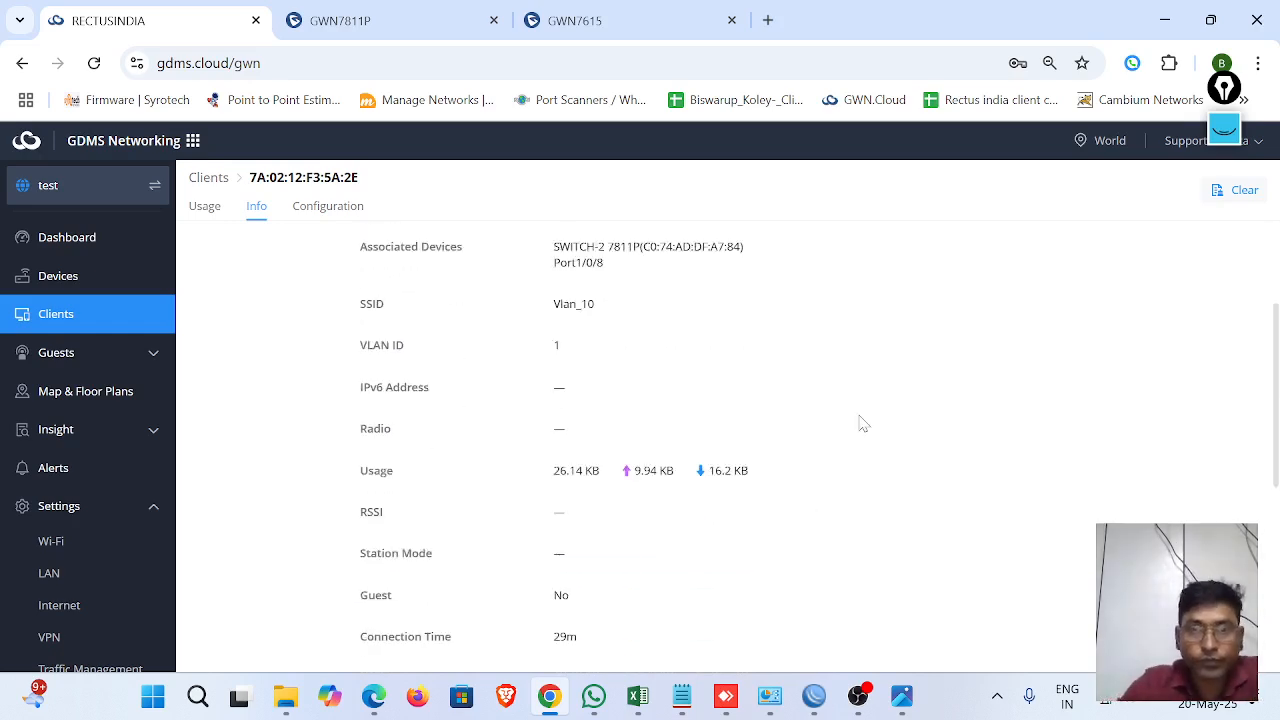
scroll(862, 422, "down", 4)
scroll(864, 435, "down", 1)
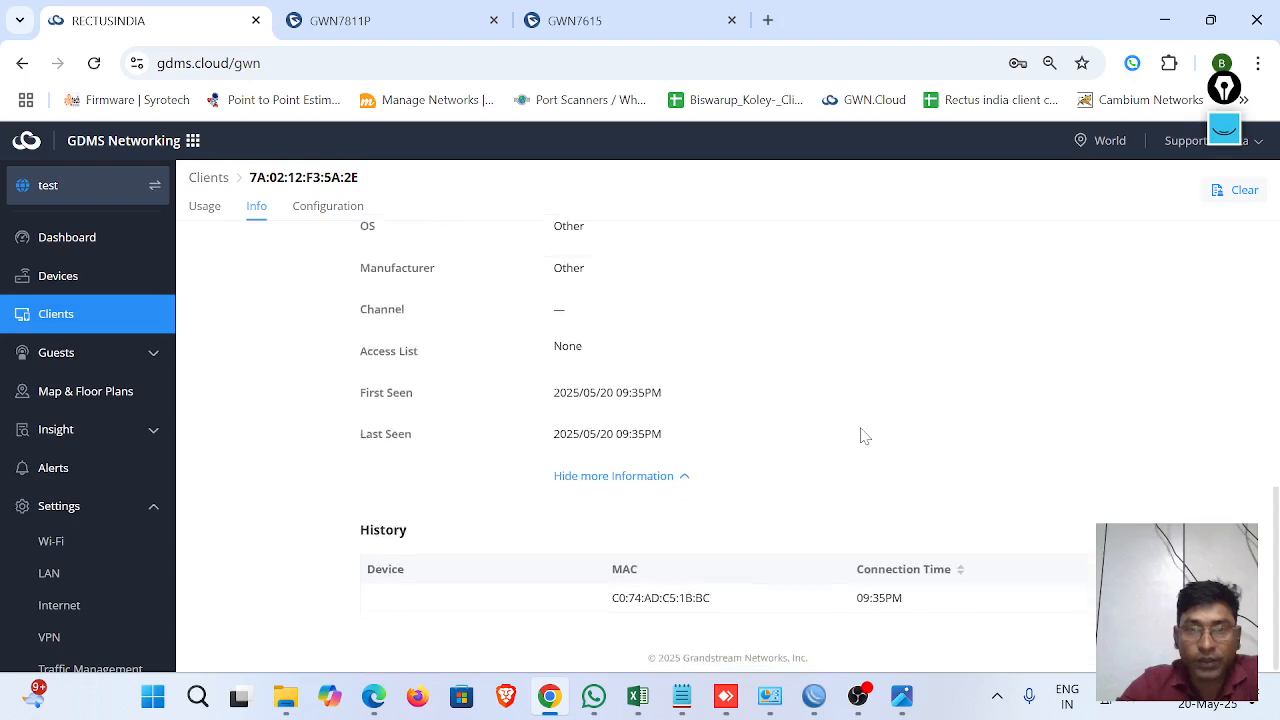
scroll(723, 437, "up", 7)
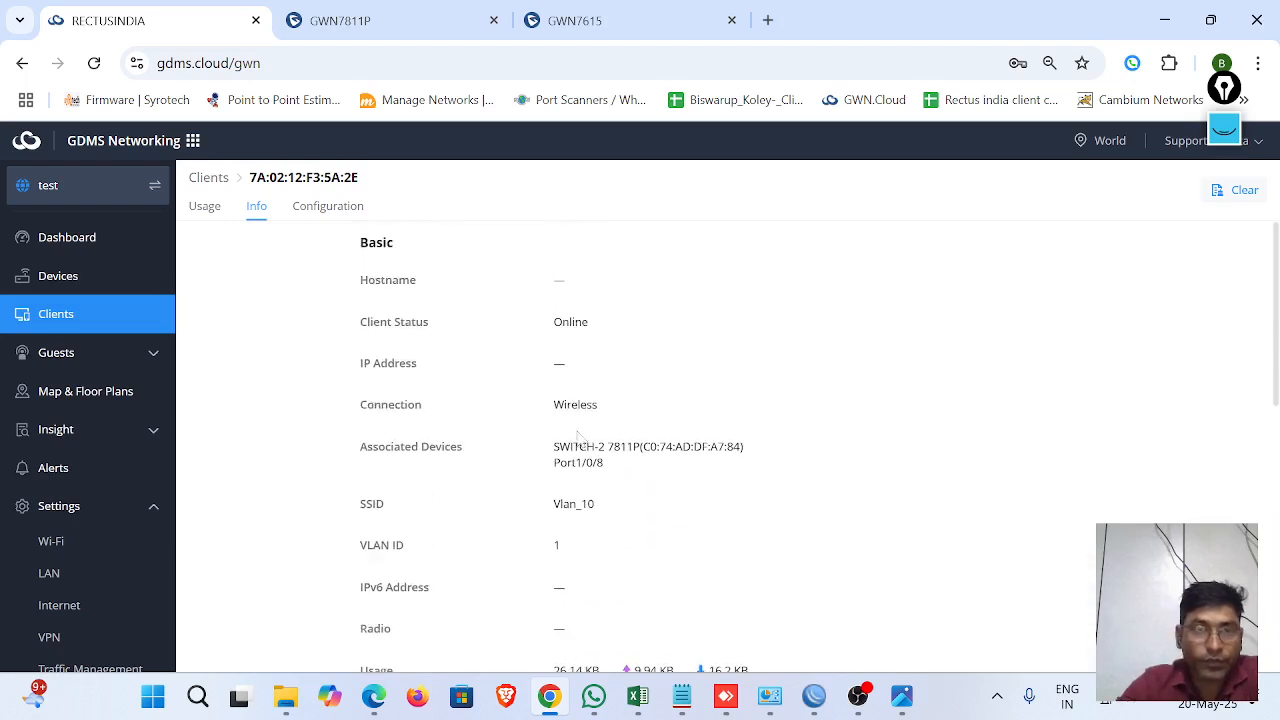
Return to the client list, point out the Vlan_20 client's associated switch, and examine that client's expanded information
left_click(111, 316)
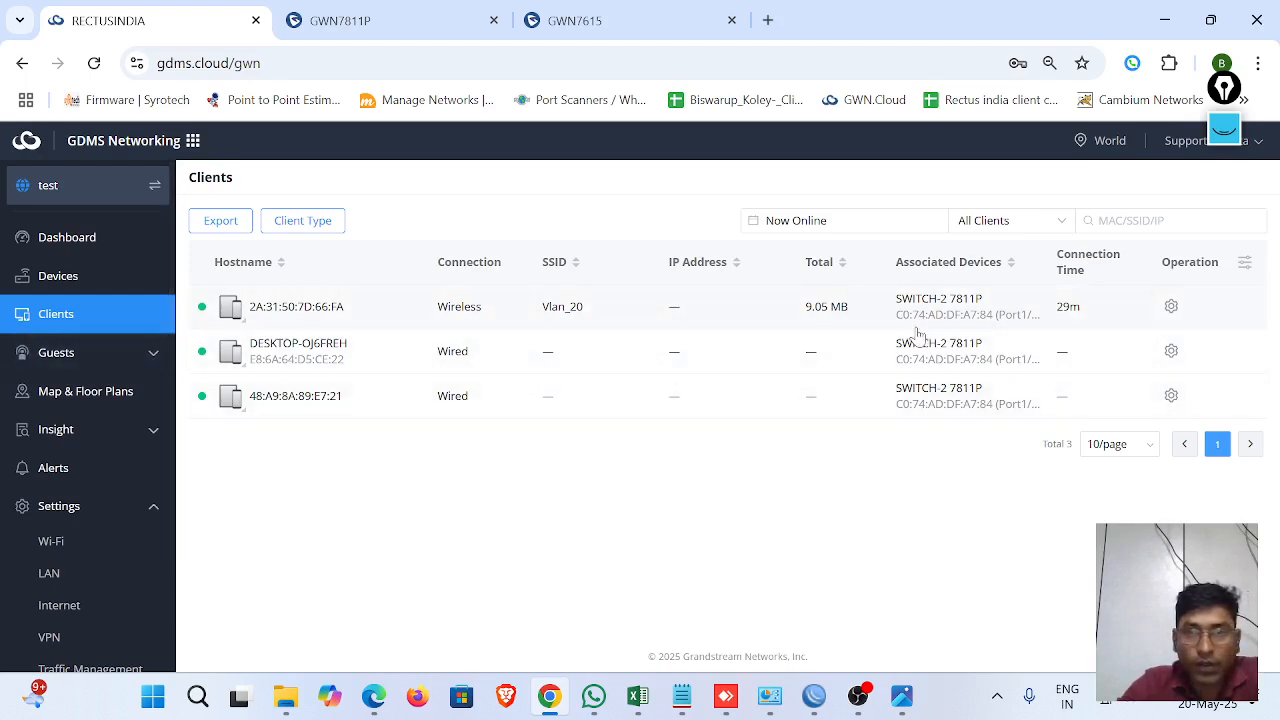
left_click_drag(995, 307, 894, 302)
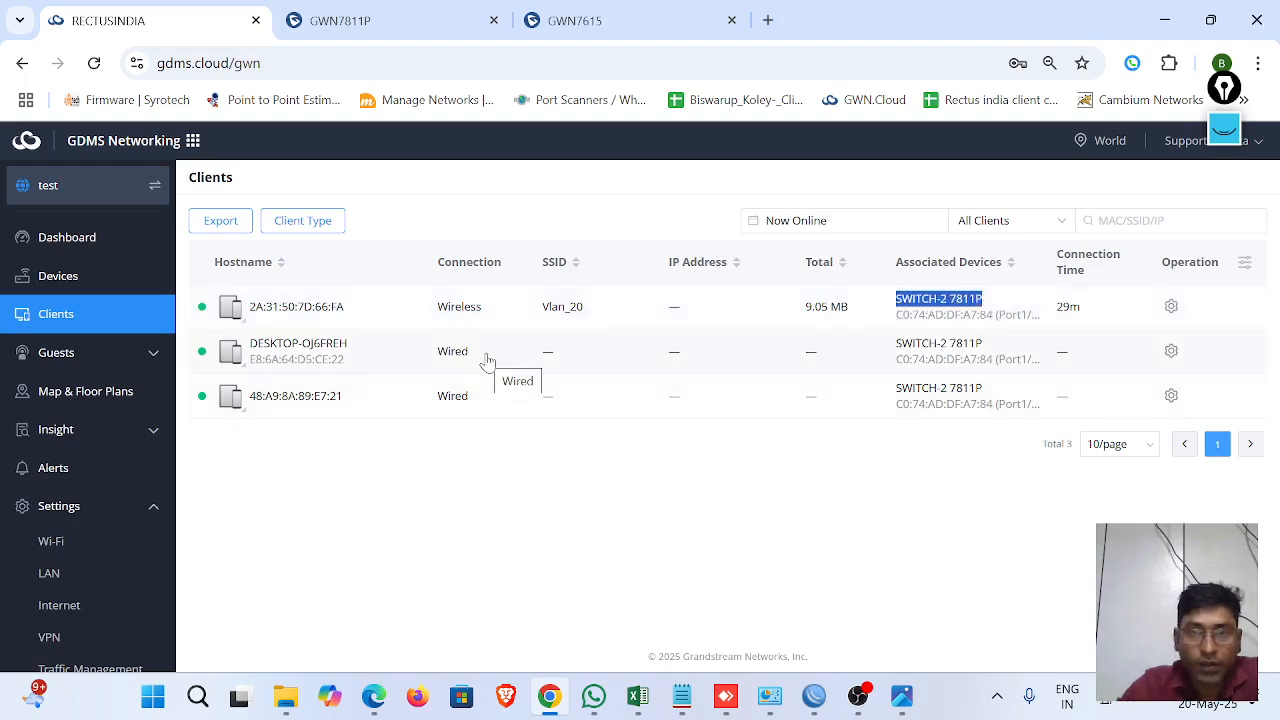
left_click(957, 318)
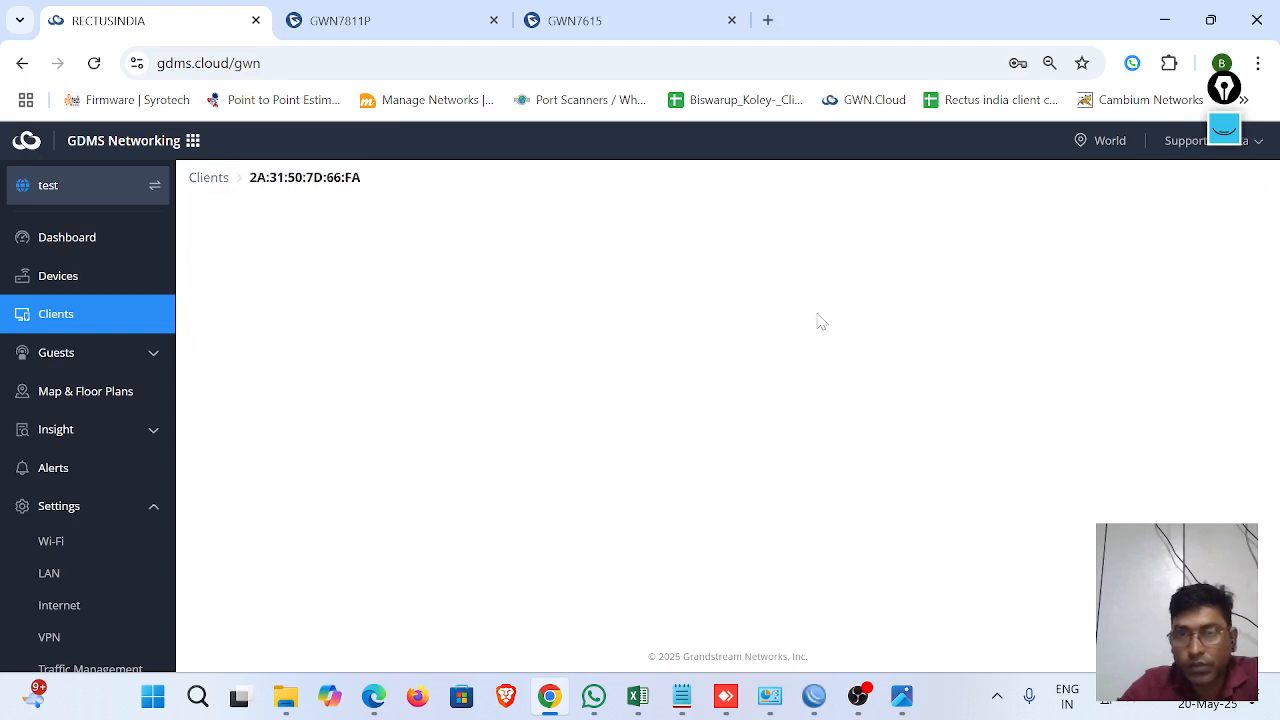
left_click(258, 208)
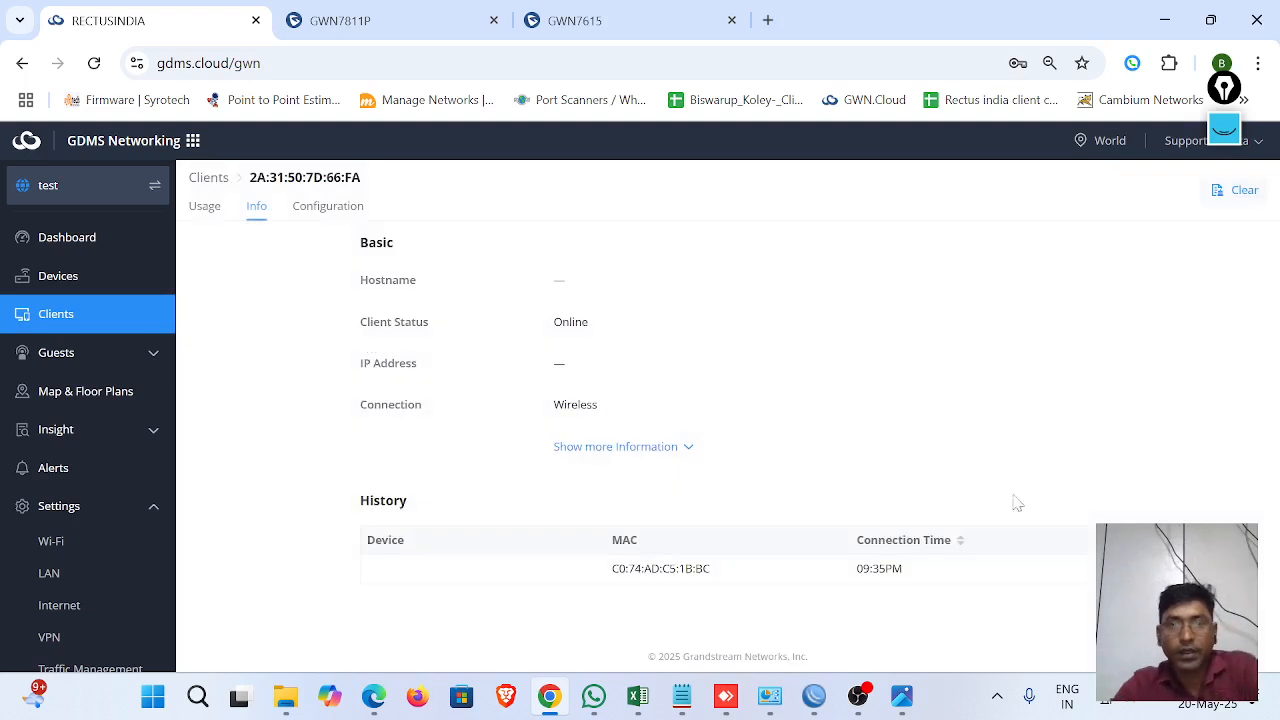
left_click(610, 448)
scroll(817, 457, "down", 3)
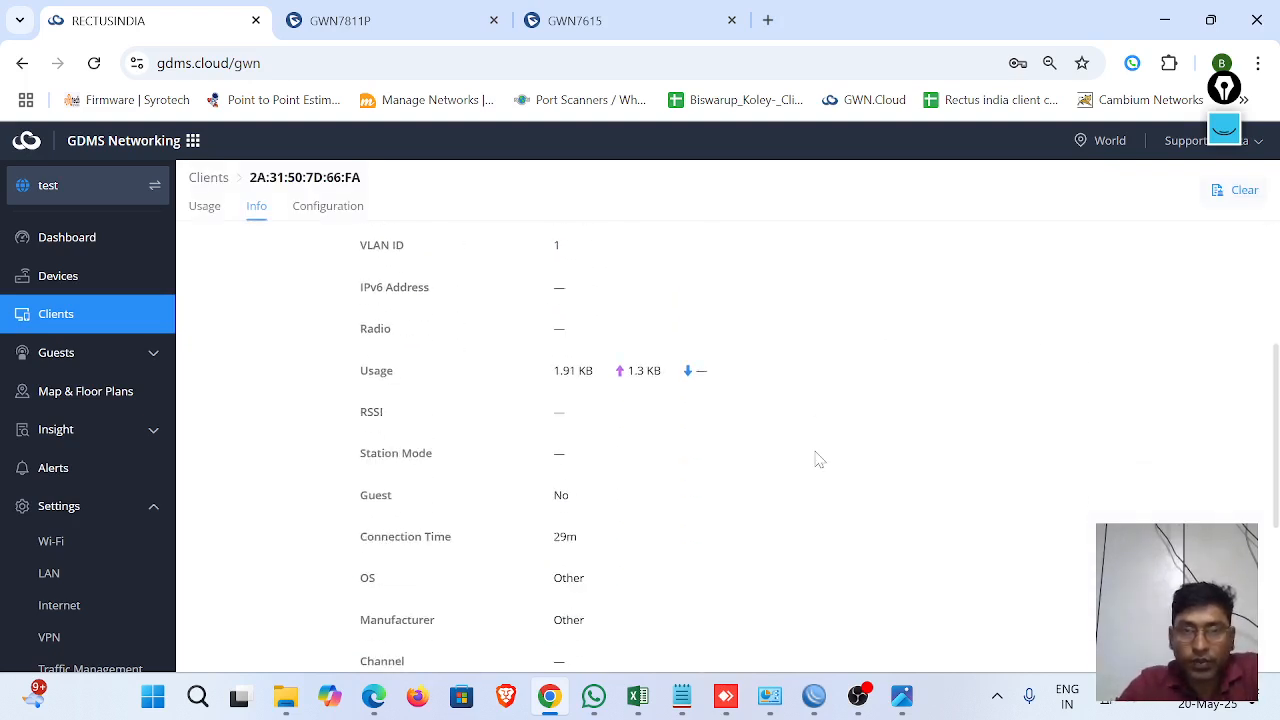
scroll(817, 459, "down", 2)
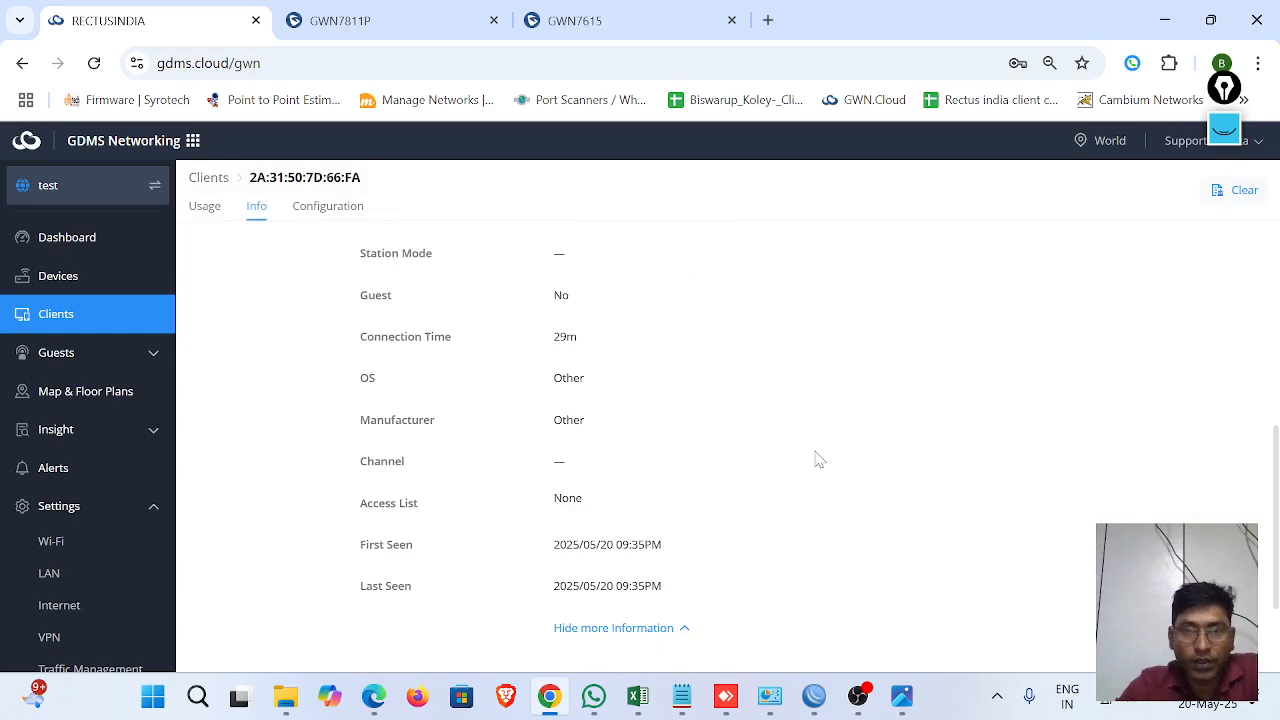
scroll(817, 459, "down", 2)
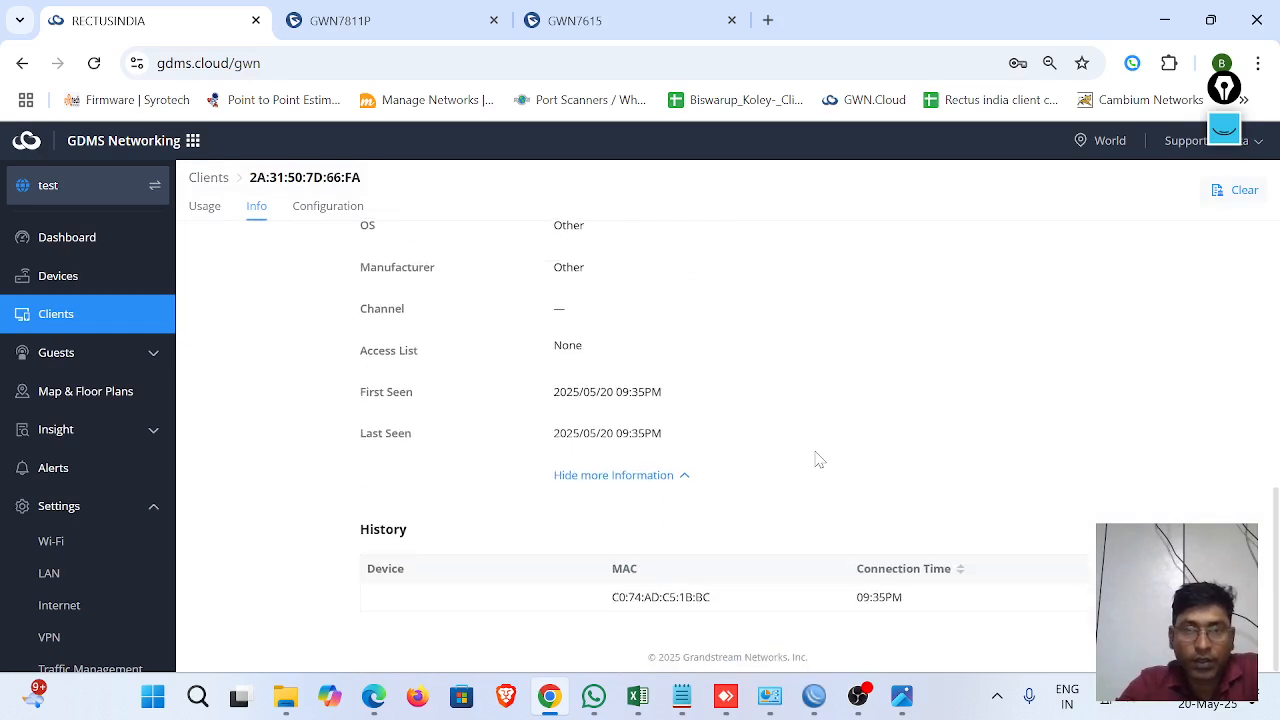
Open the GWN7615's device information and highlight the Redmi-Note-9-Pro entry and its IP address among the current clients
left_click(58, 280)
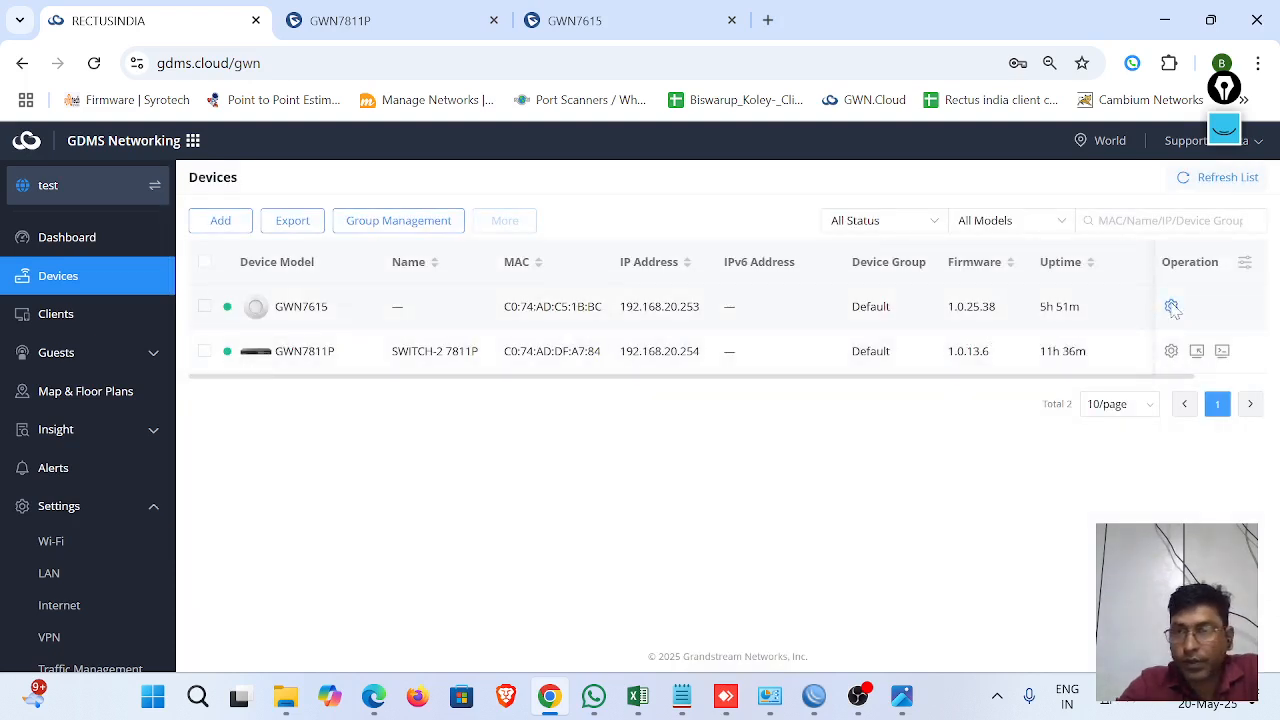
left_click(1172, 308)
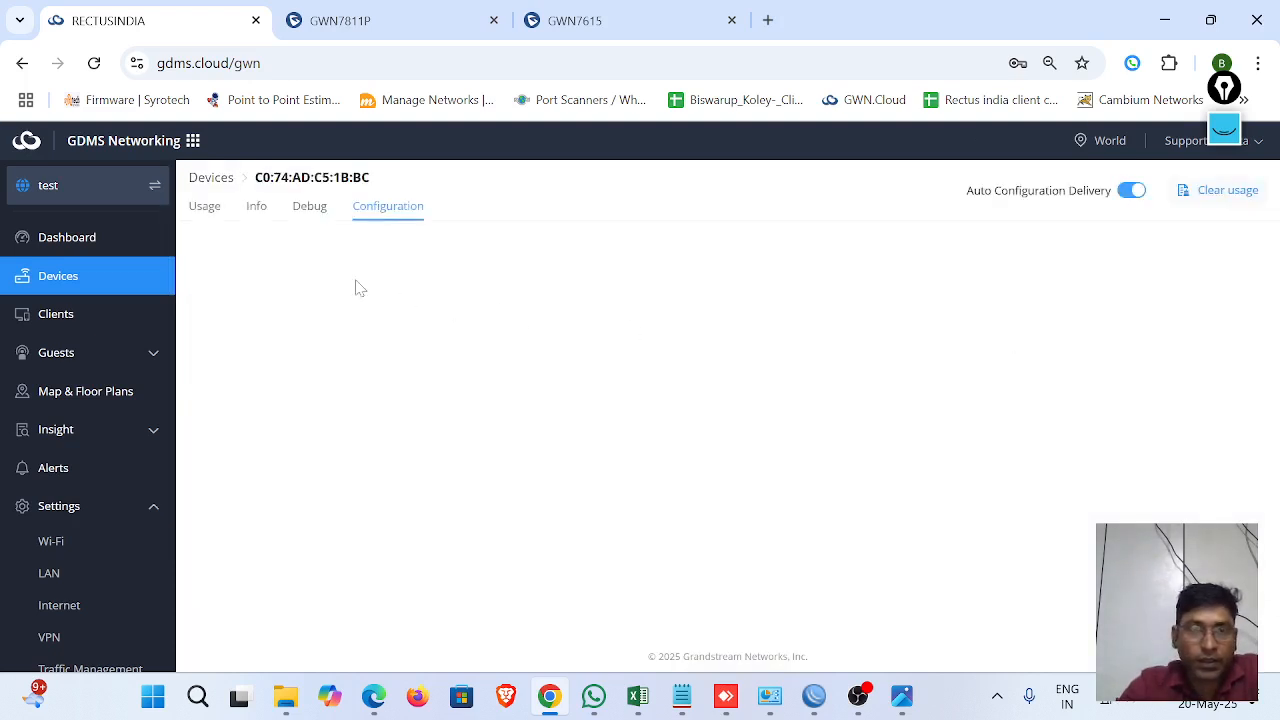
left_click(258, 207)
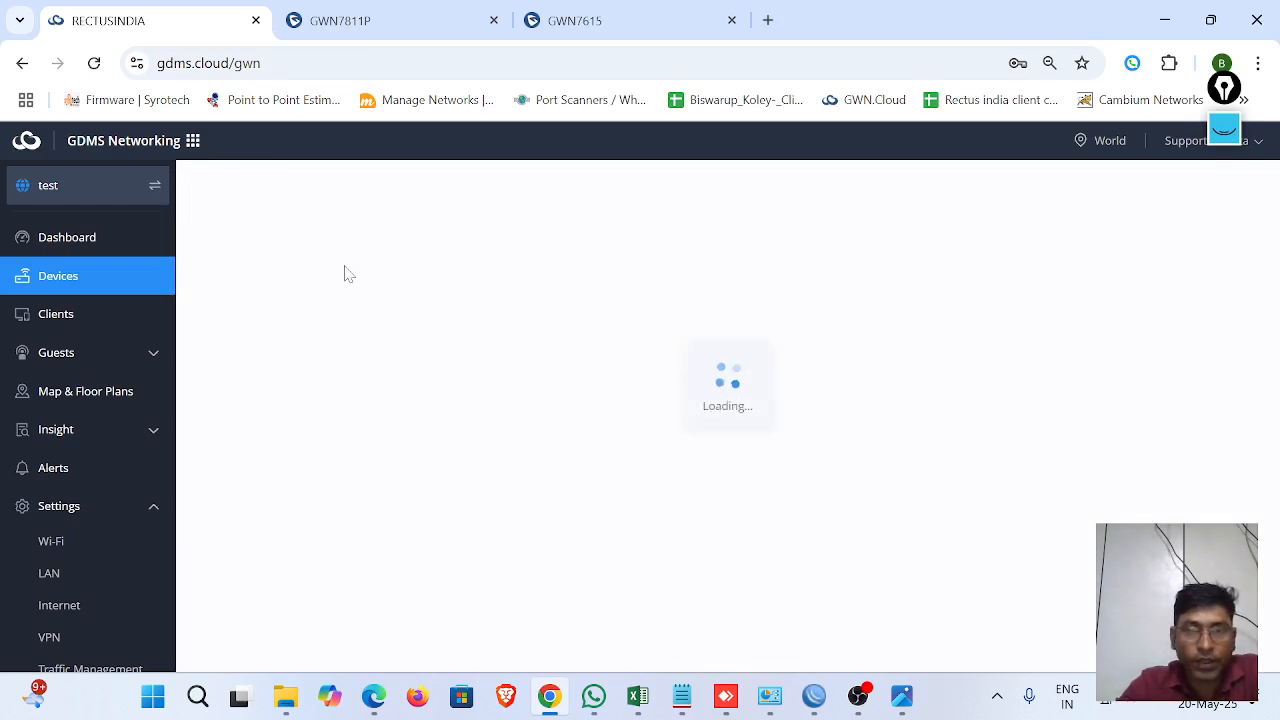
left_click(253, 210)
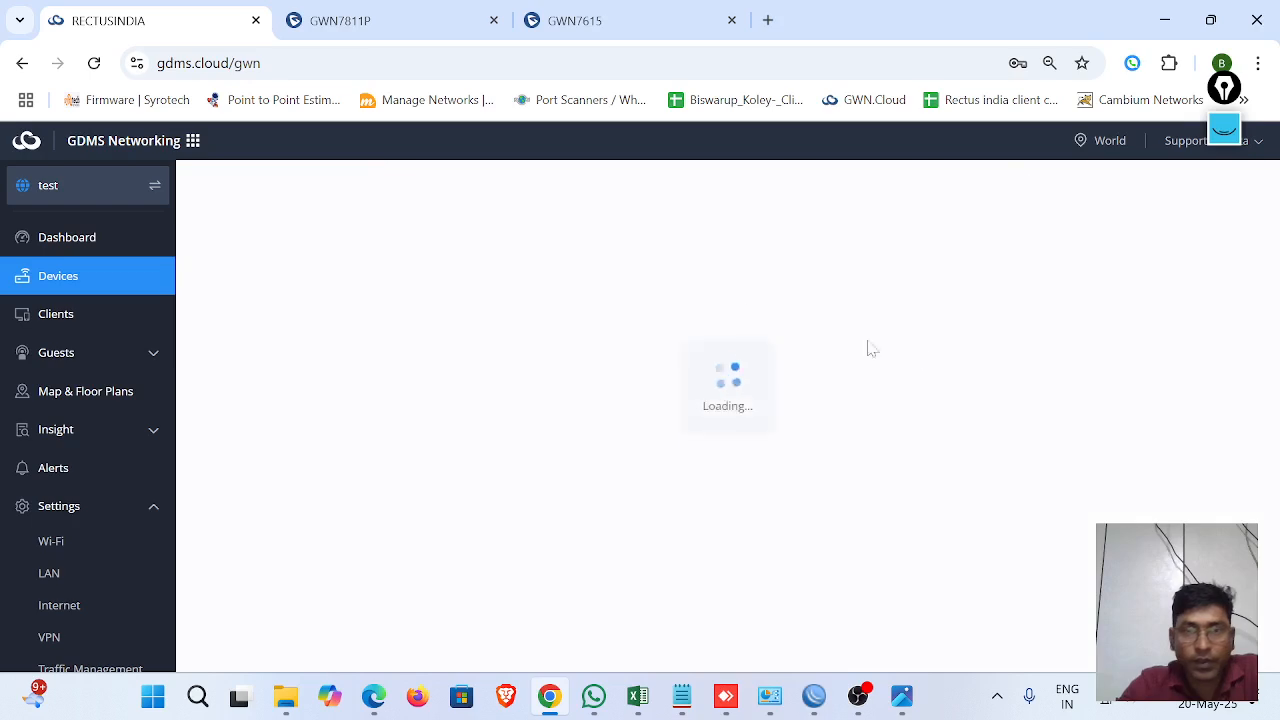
scroll(937, 367, "down", 1)
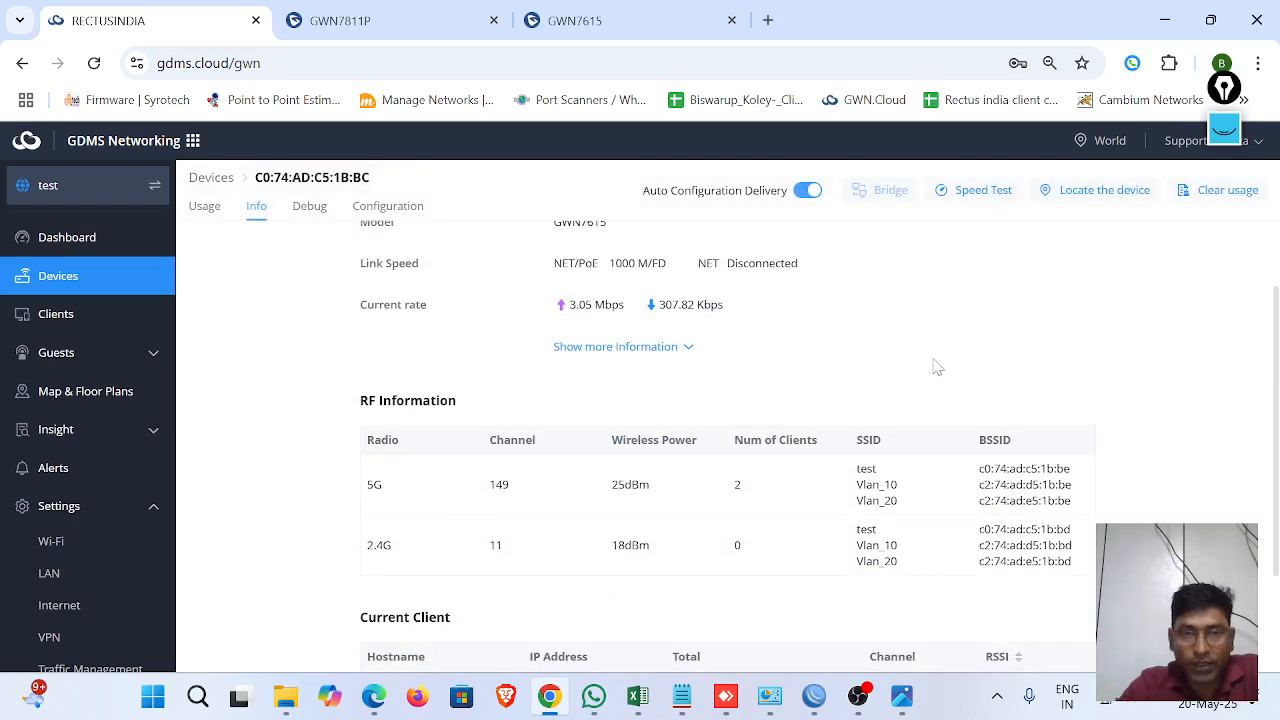
scroll(935, 367, "down", 3)
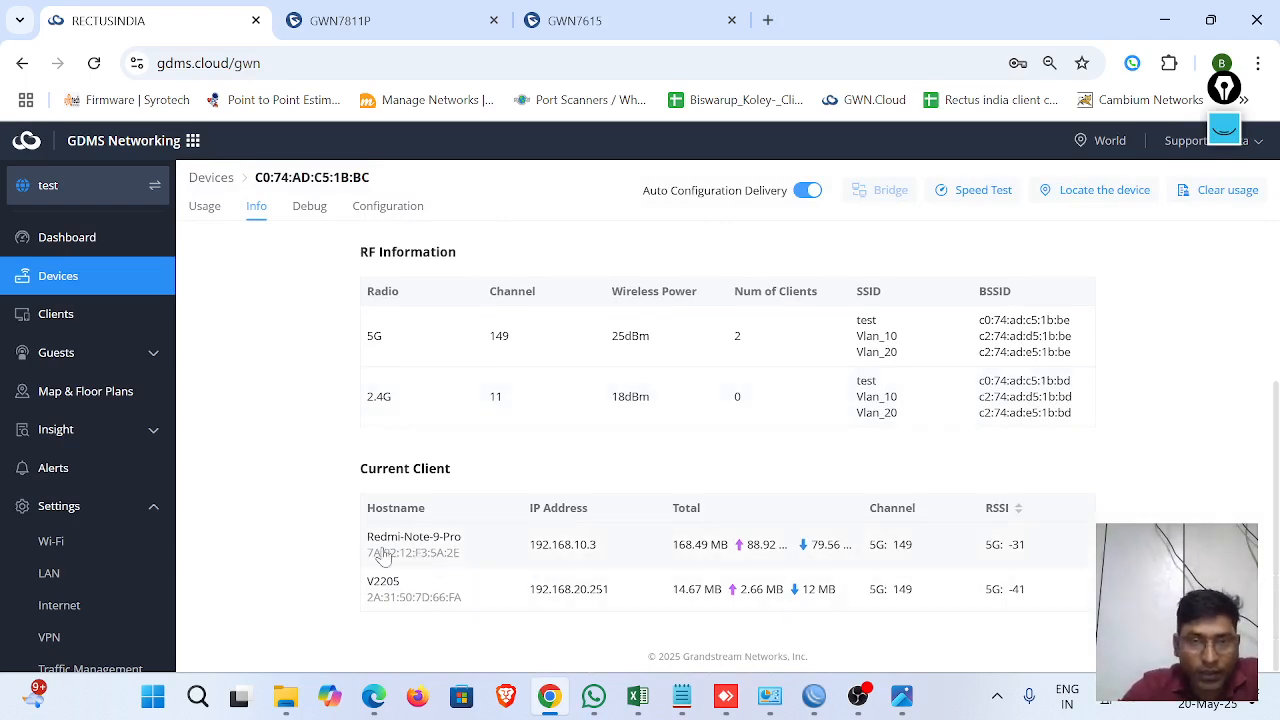
left_click_drag(480, 551, 441, 548)
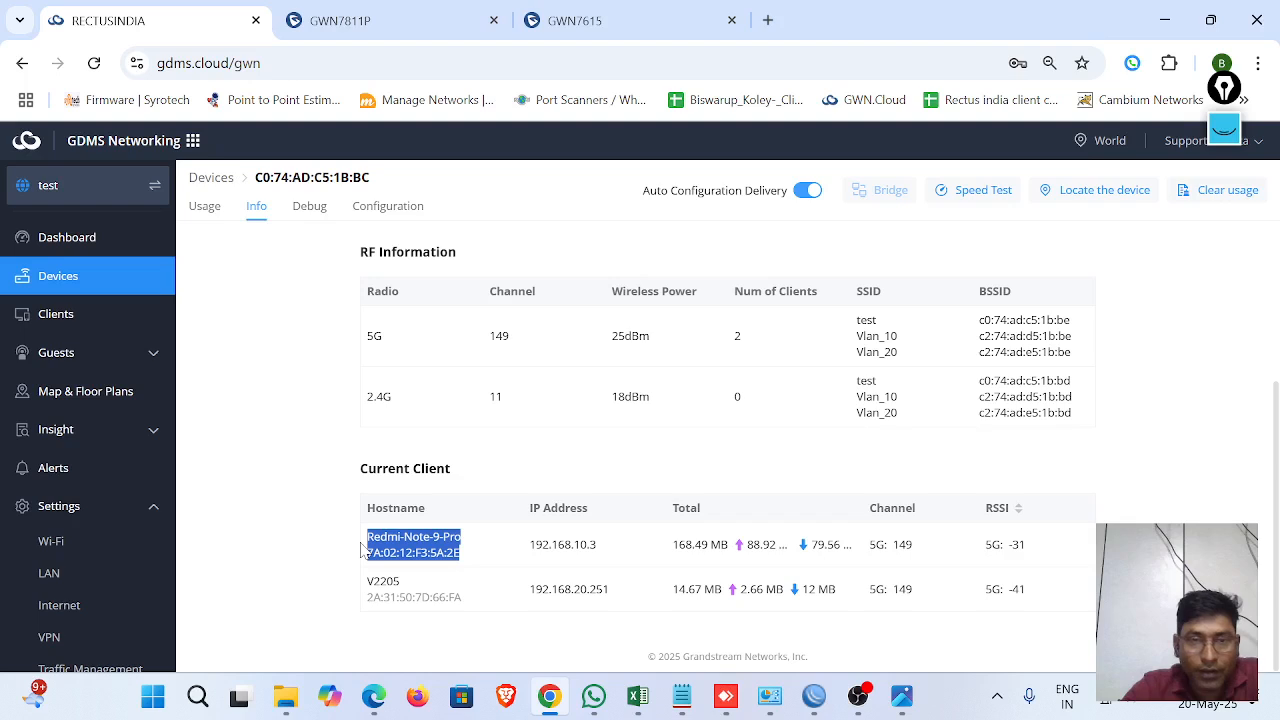
left_click_drag(603, 548, 525, 563)
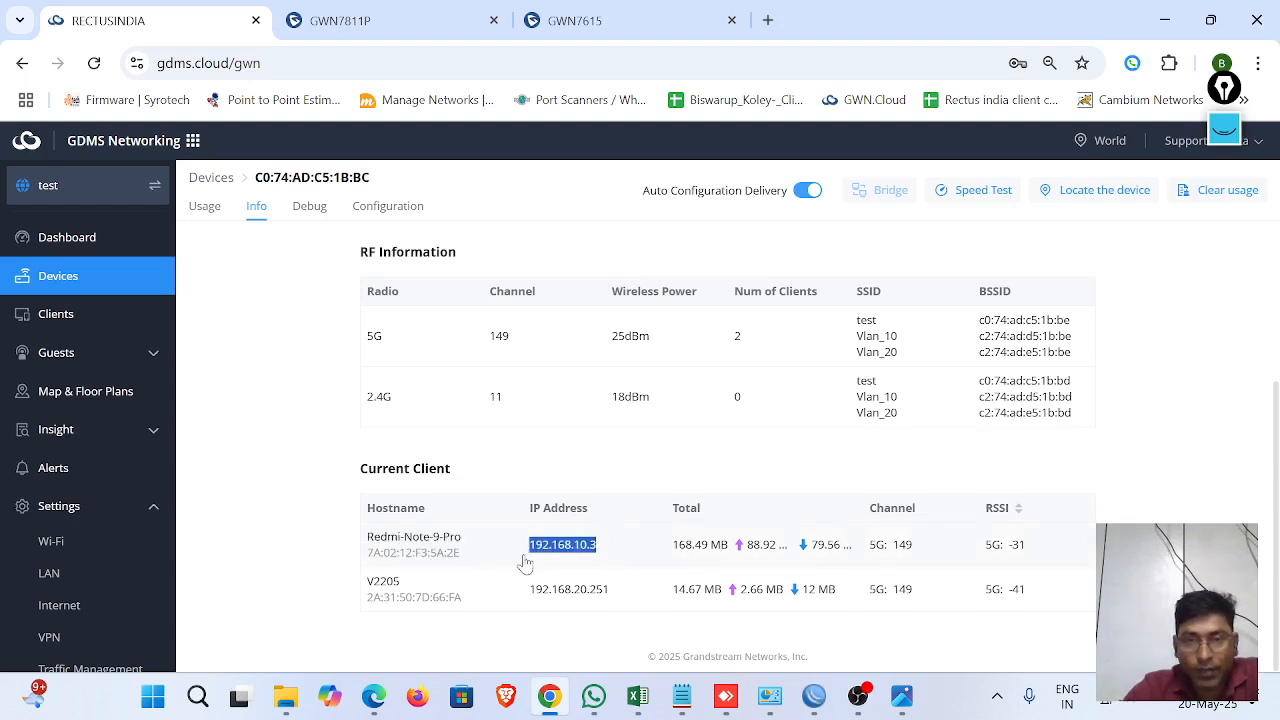
Open the Redmi-Note-9-Pro client from the access point's client table and examine its expanded connection information
left_click(615, 559)
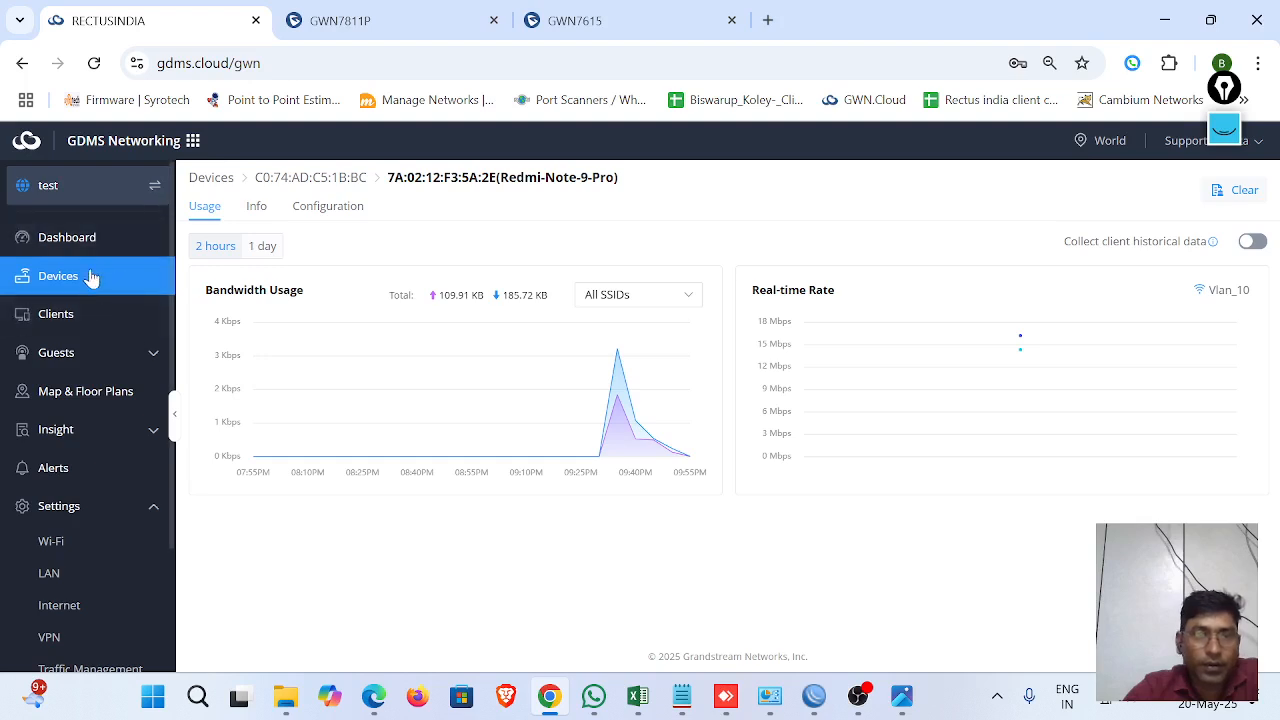
left_click(257, 215)
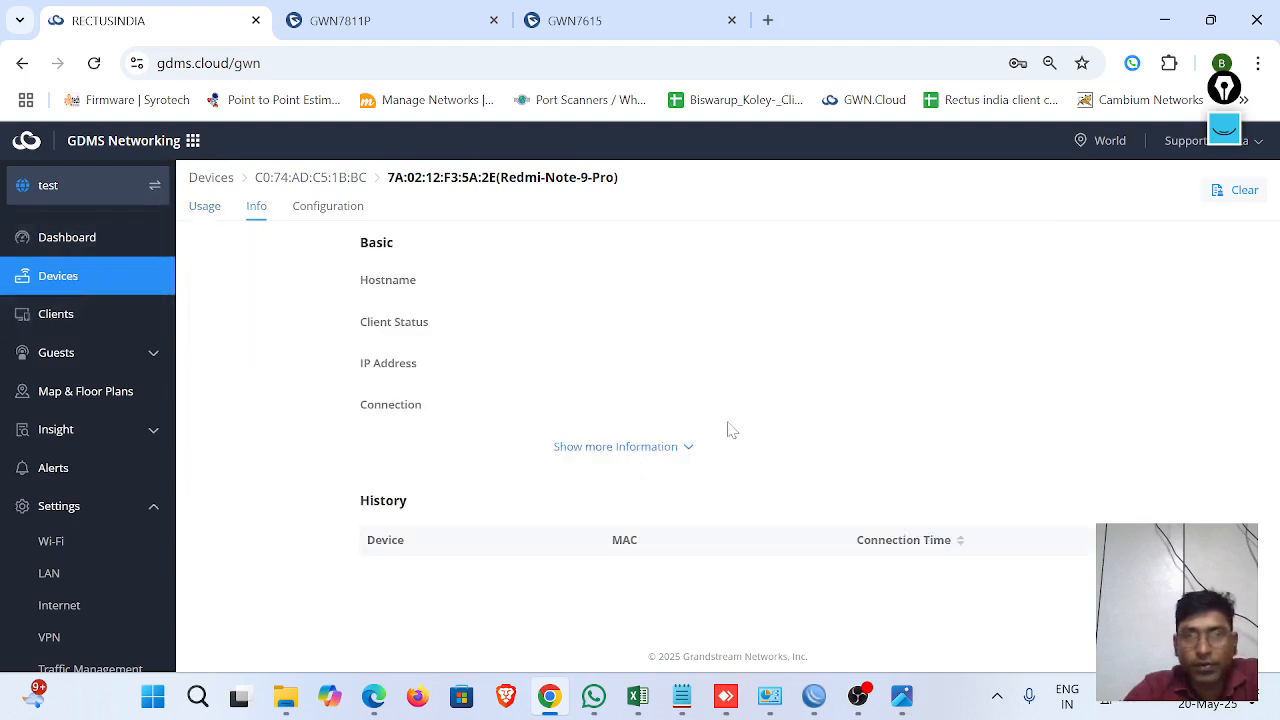
left_click(686, 446)
scroll(760, 483, "down", 5)
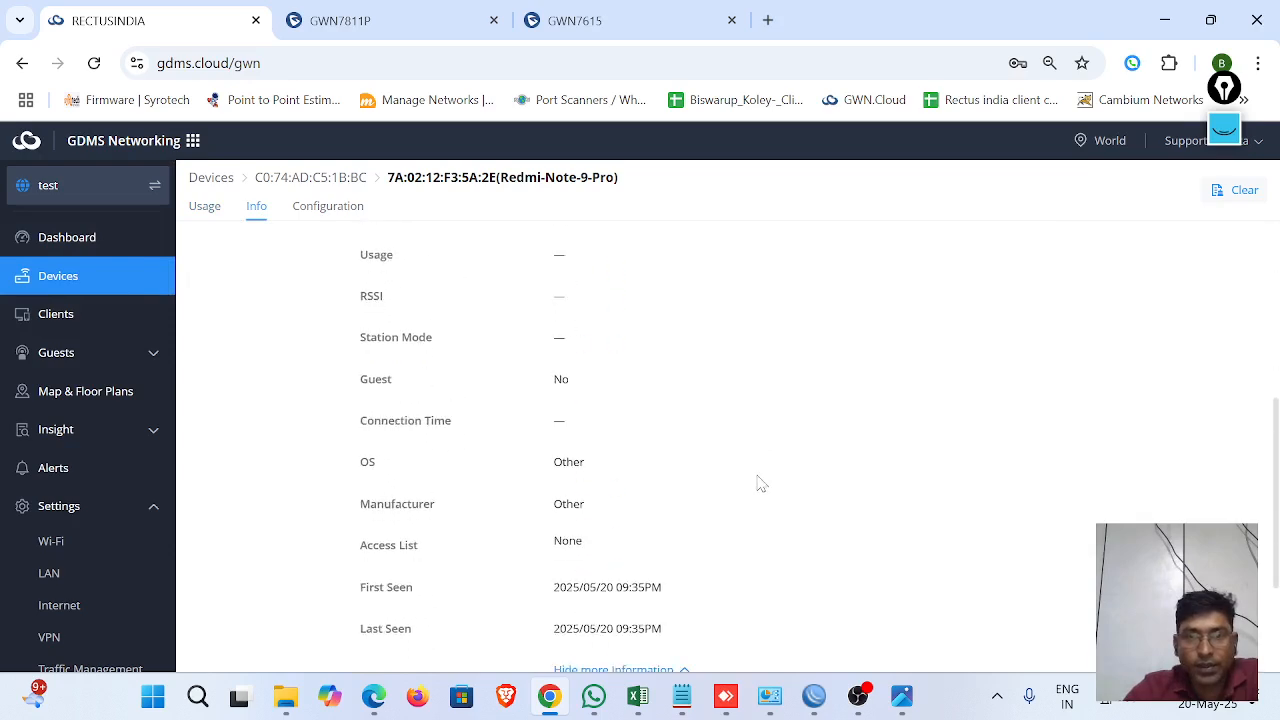
scroll(760, 483, "down", 1)
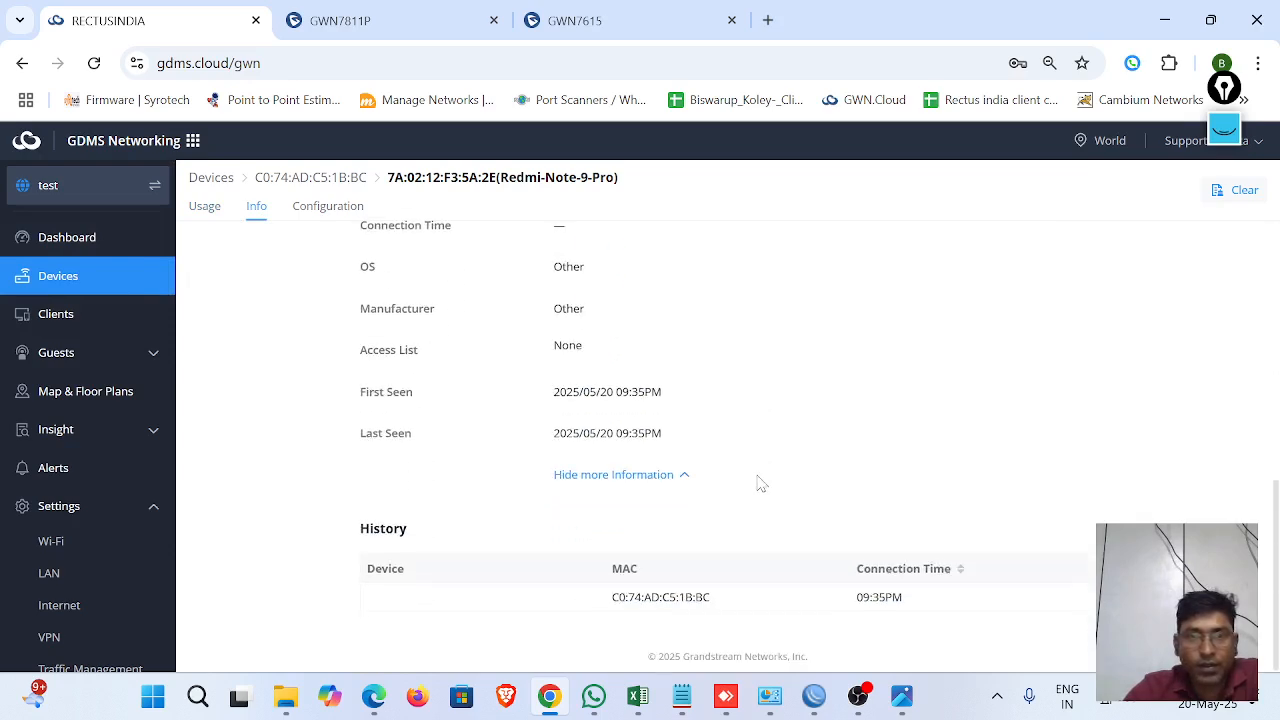
scroll(760, 483, "up", 6)
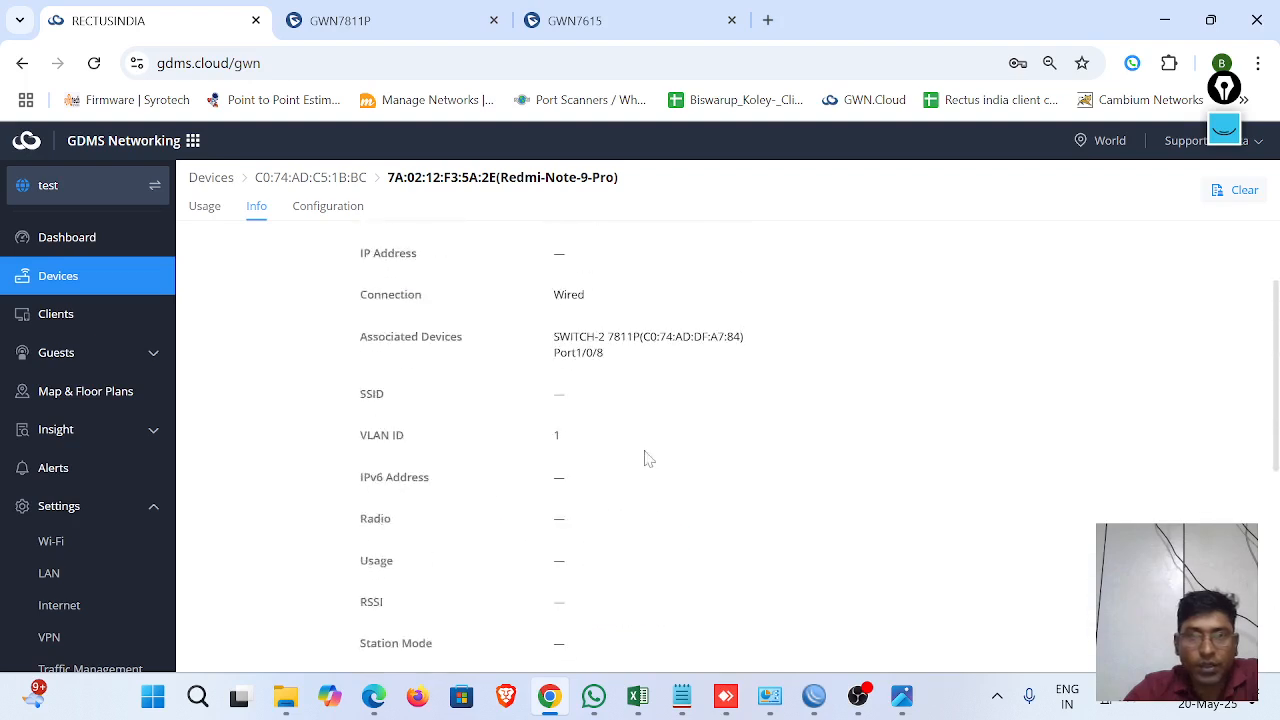
Go back to the GWN7615's device information and review its RF information and current clients' IP addresses
left_click(62, 288)
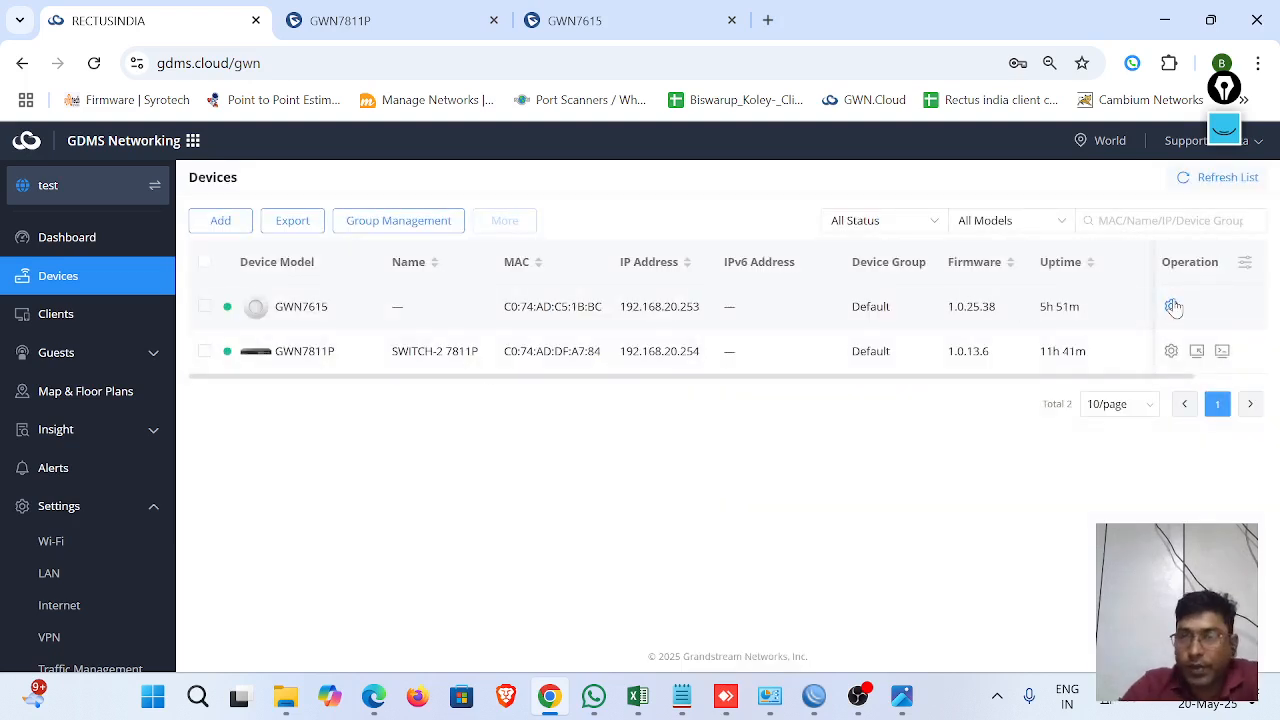
left_click(1172, 309)
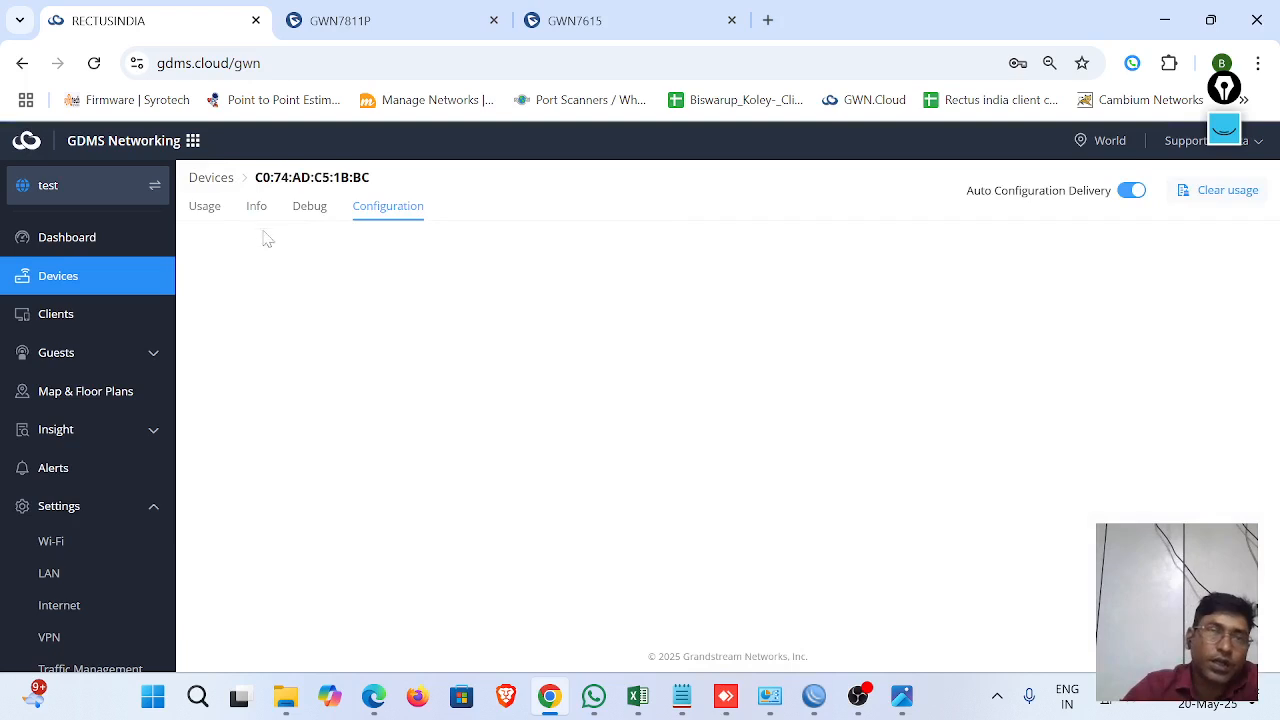
left_click(257, 212)
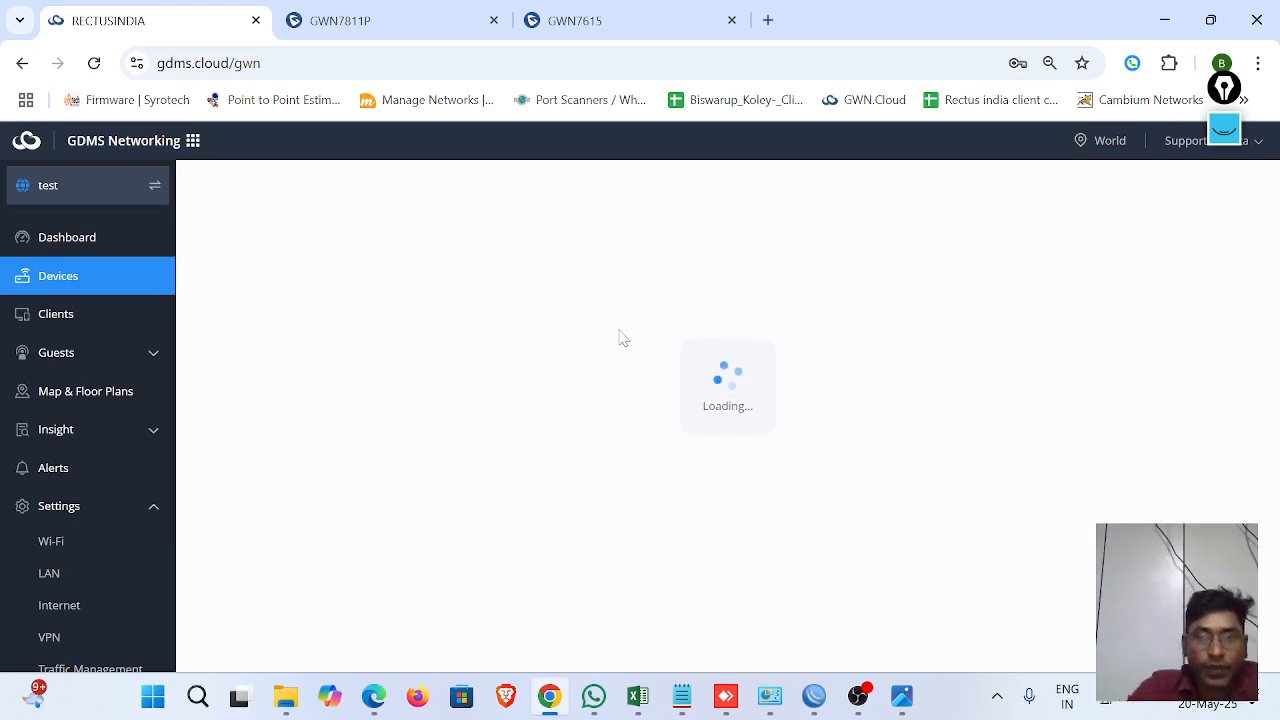
scroll(797, 406, "down", 3)
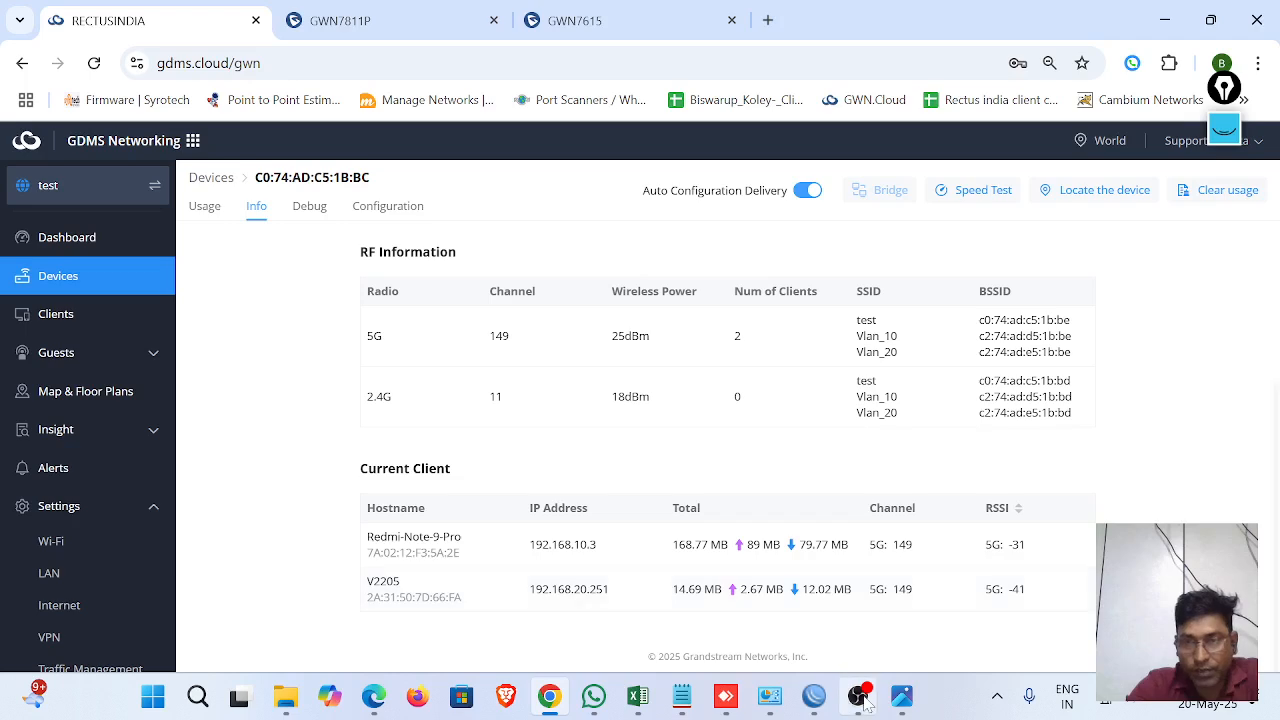
Switch to WinBox, show the DHCP server leases, and move their window clear of the interface and pool lists
left_click(826, 706)
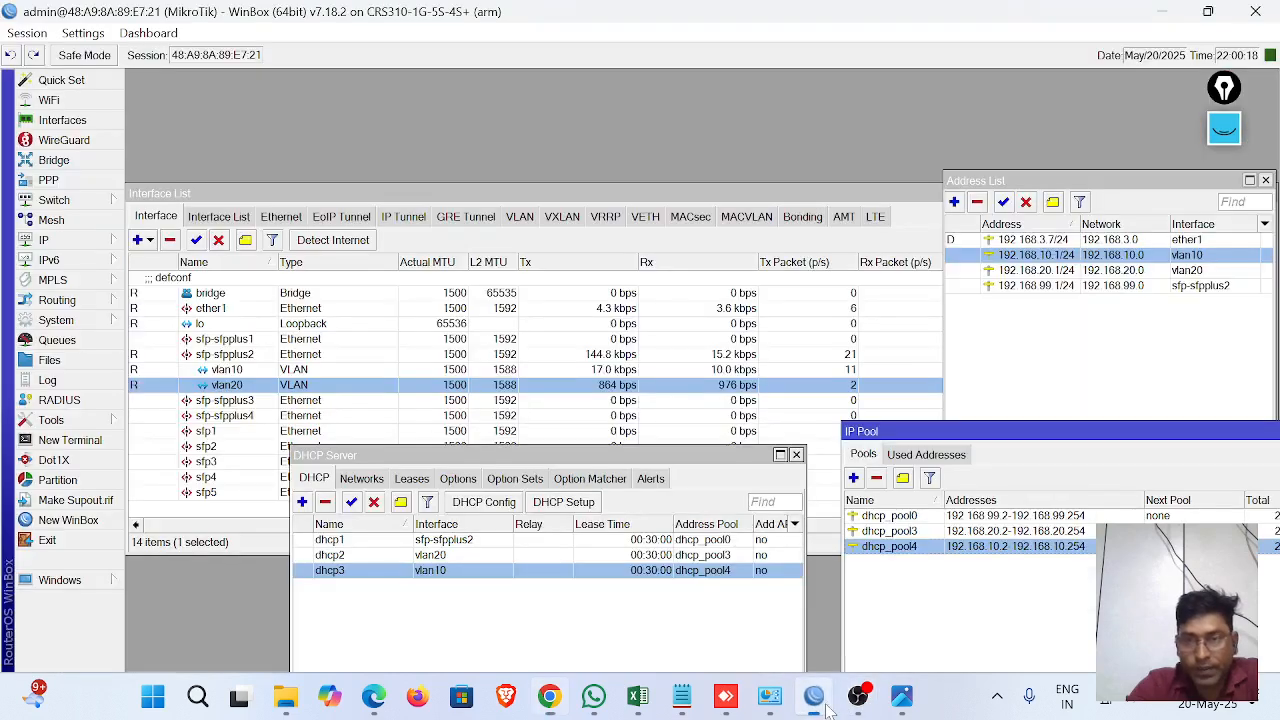
left_click(450, 558)
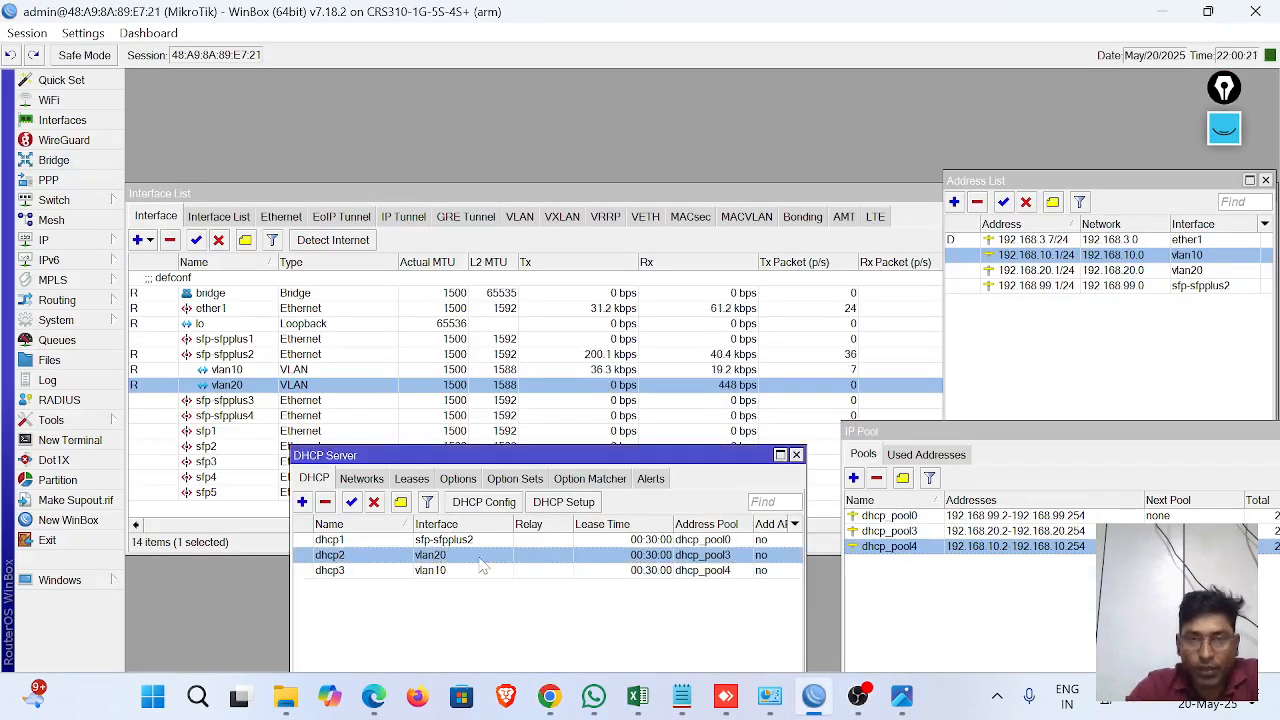
left_click(74, 244)
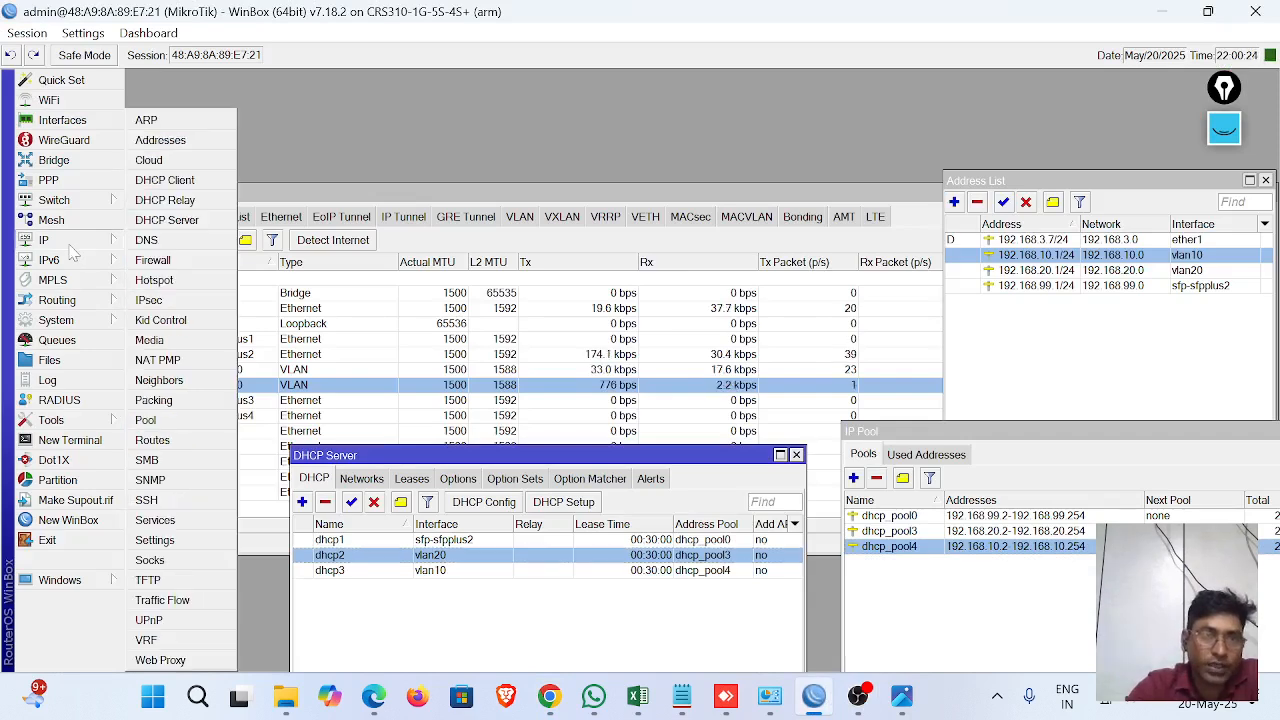
left_click(163, 222)
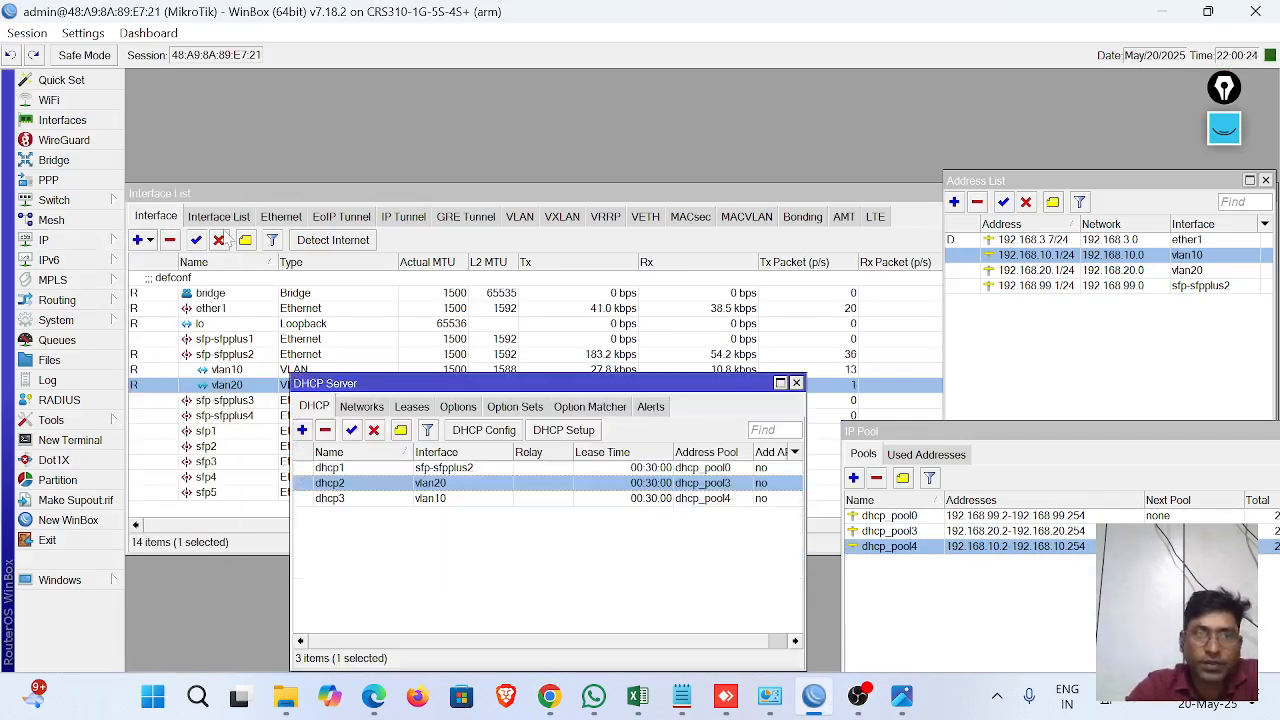
left_click(412, 407)
left_click_drag(510, 383, 607, 152)
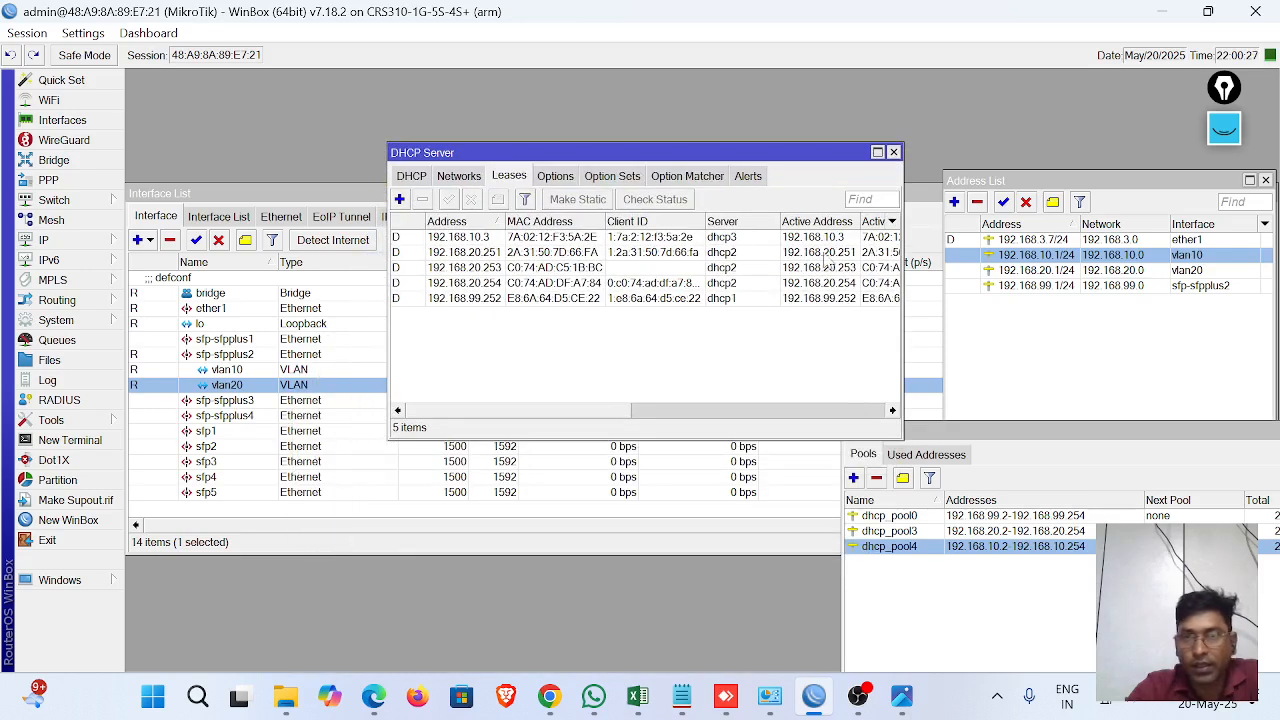
Widen the DHCP leases window and its Address column, and highlight the V2205 and Redmi-Note-9-Pro leases to compare their addresses and hosts
left_click_drag(903, 261, 1187, 256)
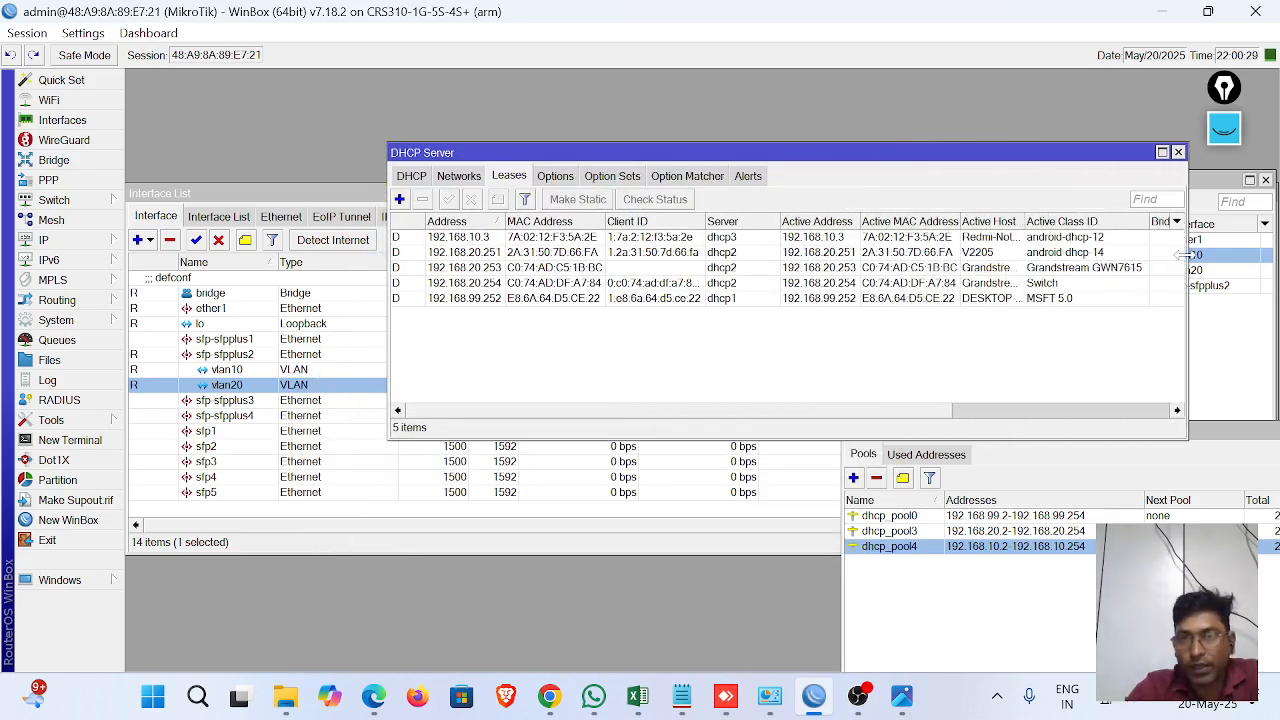
left_click_drag(389, 283, 277, 283)
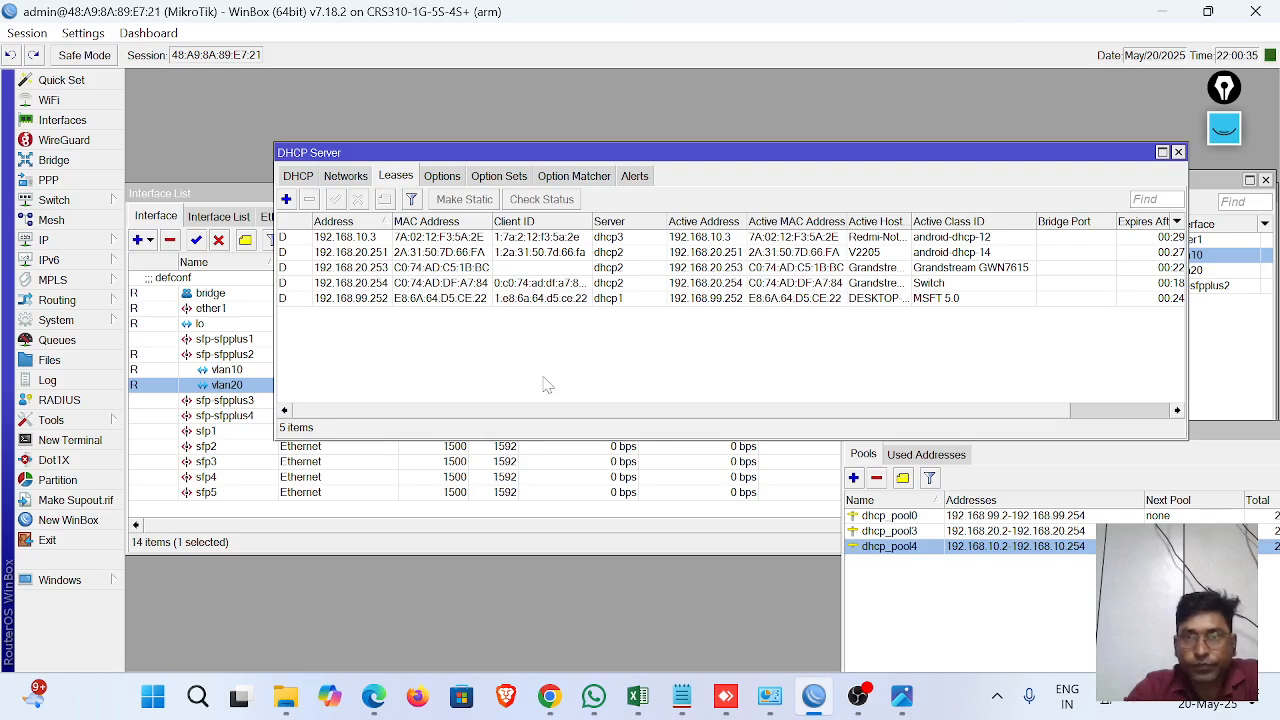
left_click(870, 254)
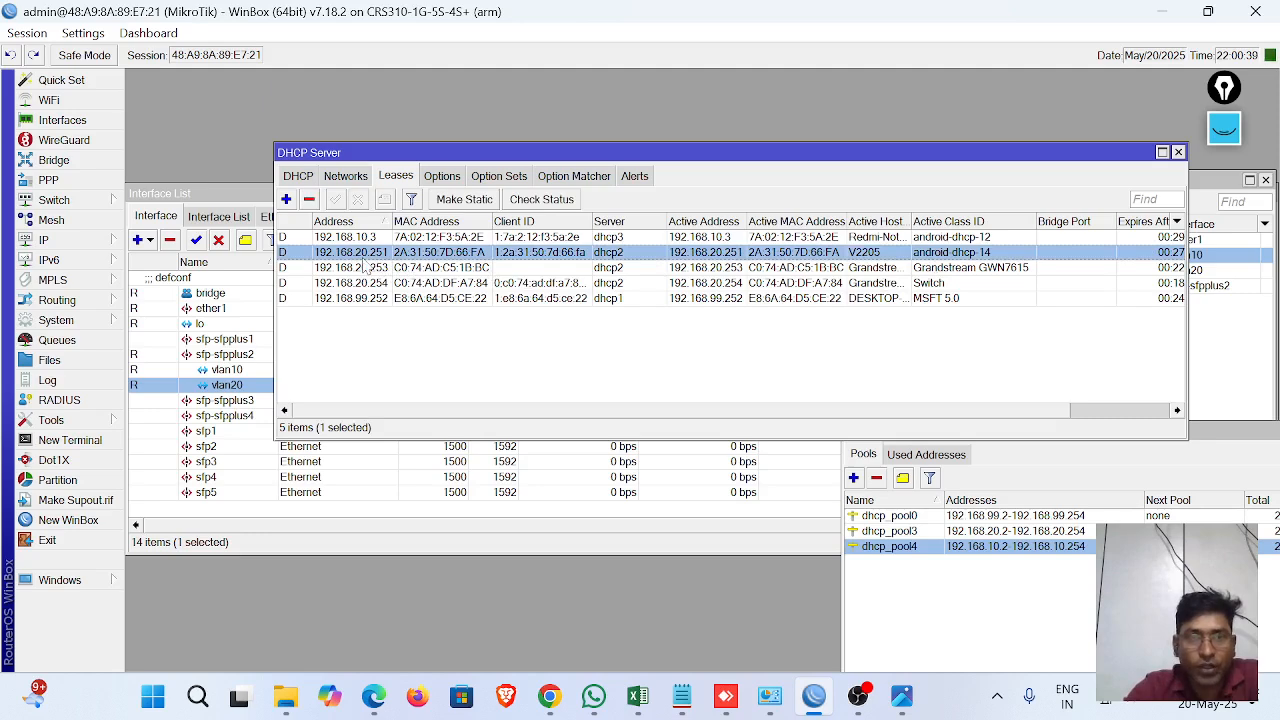
mouse_move(390, 221)
left_mouse_down()
mouse_move(431, 222)
mouse_move(415, 222)
left_mouse_up()
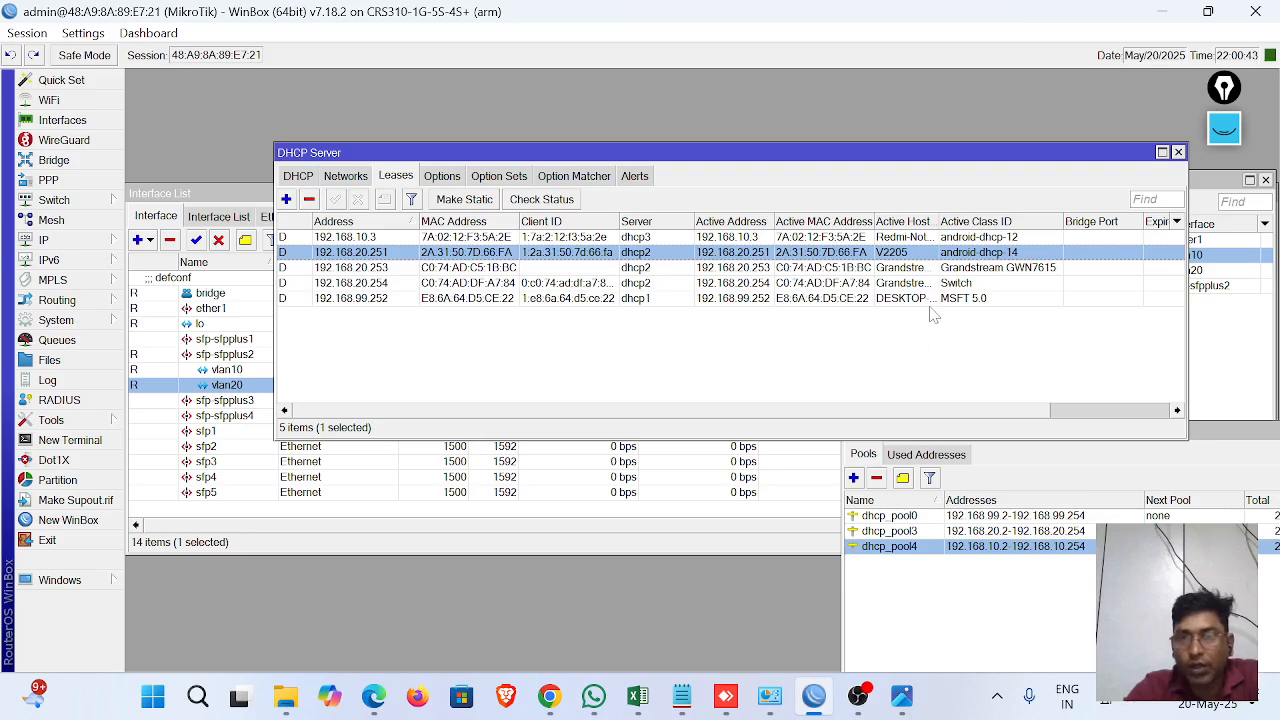
left_click(884, 239)
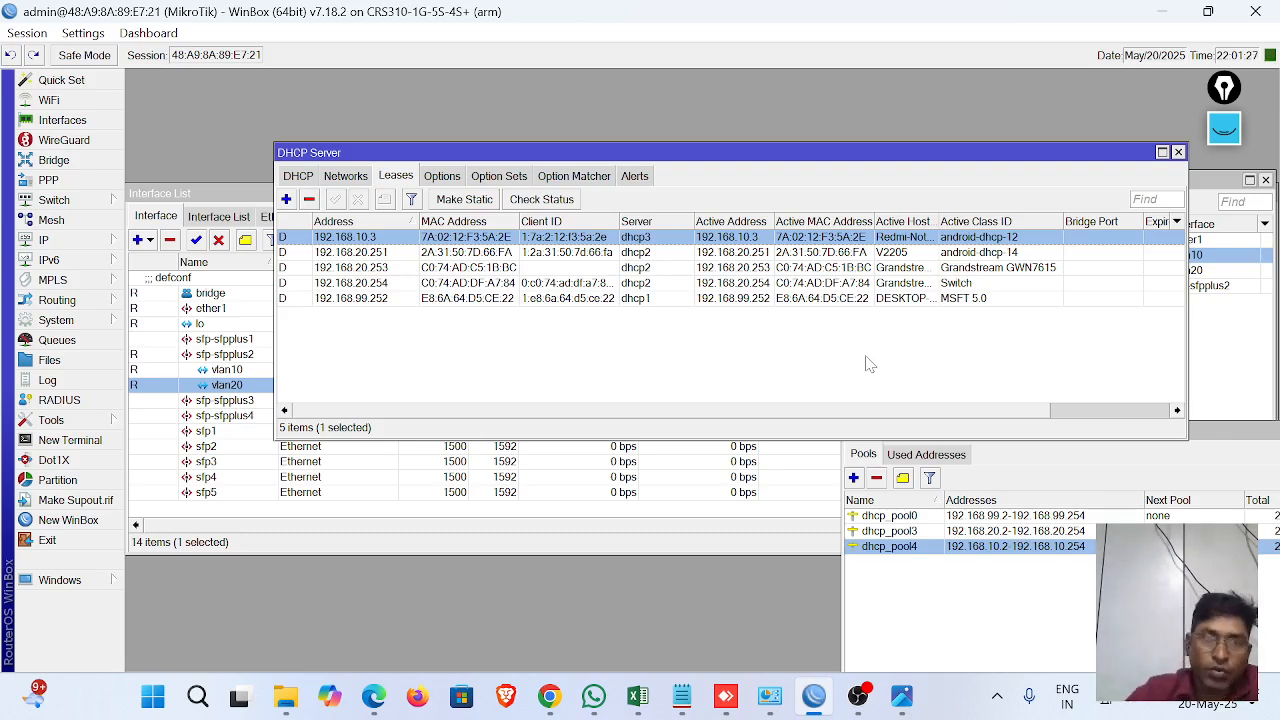
Switch to GDMS in Chrome, review the Devices list with the GWN7615 and GWN7811P addresses, and return to WinBox
left_click(548, 698)
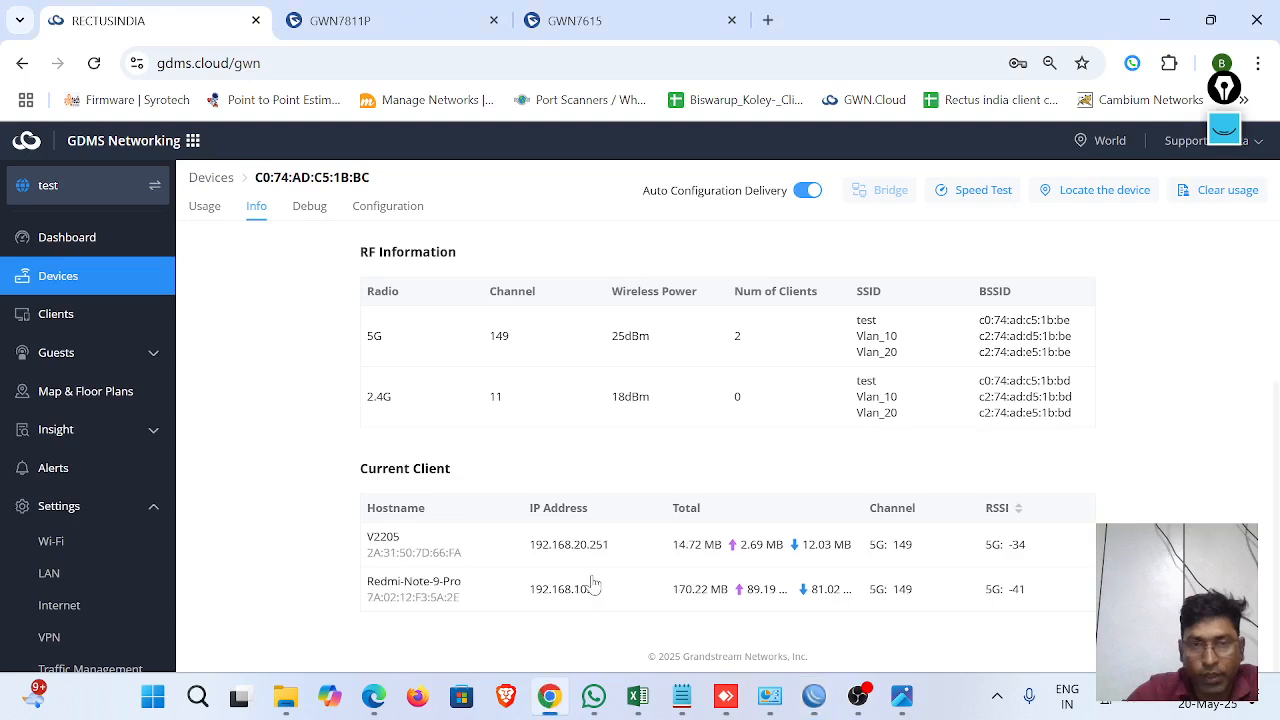
left_click(71, 278)
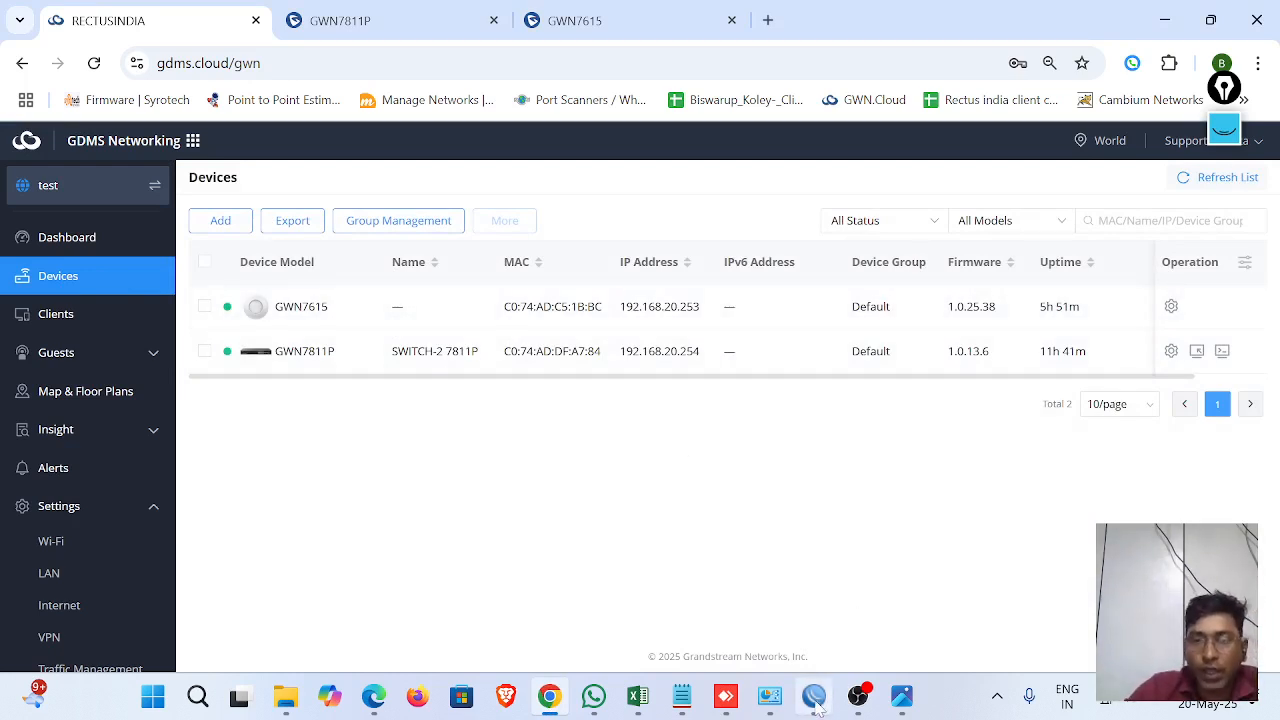
mouse_move(820, 700)
left_click(824, 668)
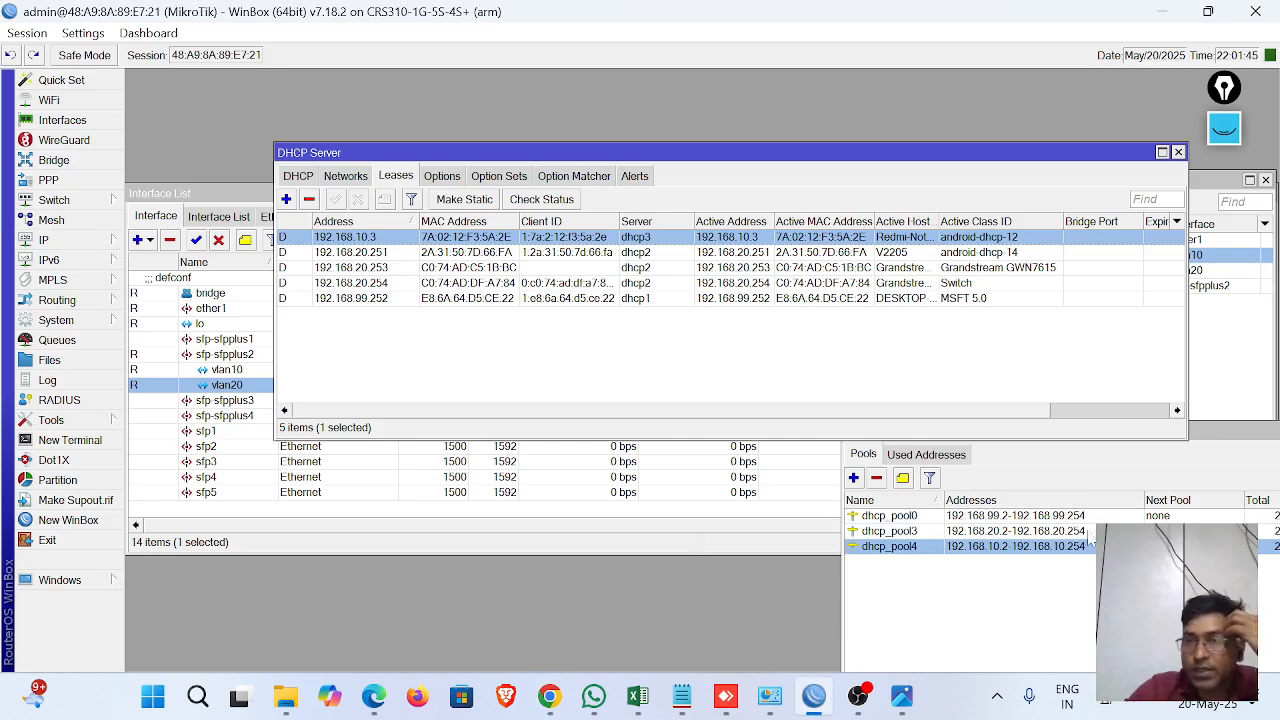
Move the IP Pool window into view, review the address ranges and usage of the DHCP pools, and close it
left_click(918, 517)
left_click_drag(1005, 437, 707, 448)
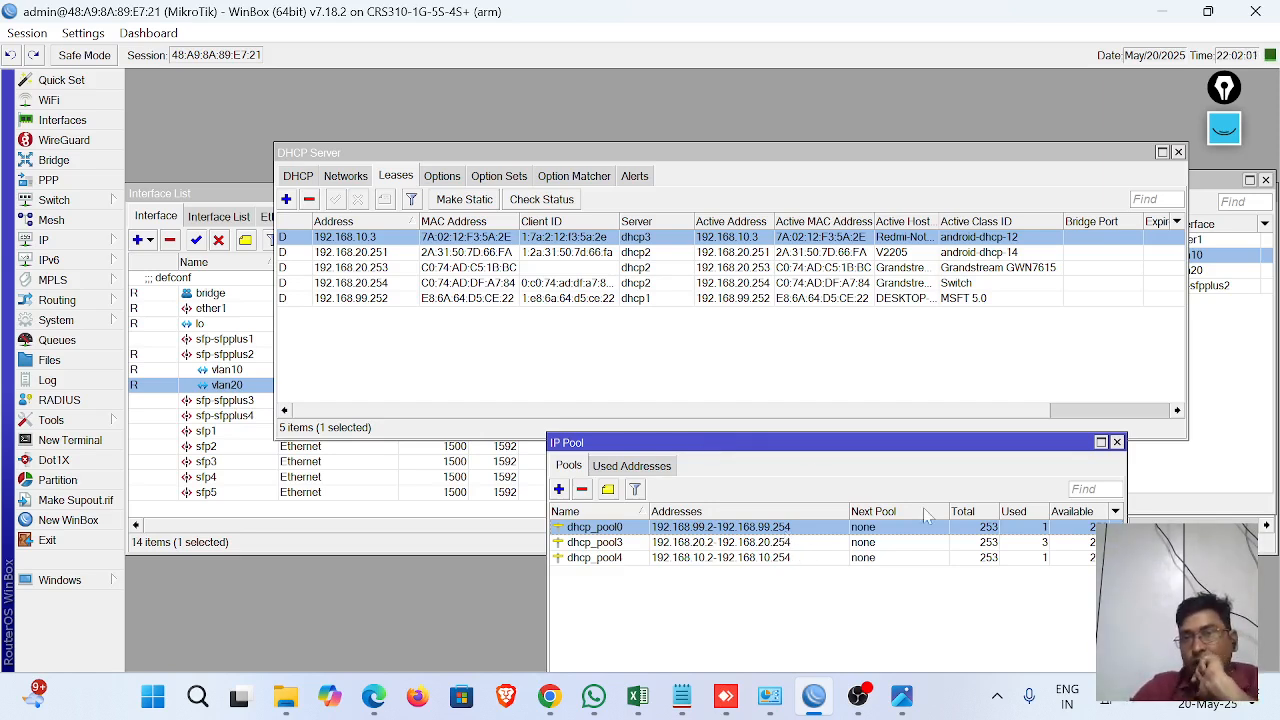
left_click(1117, 442)
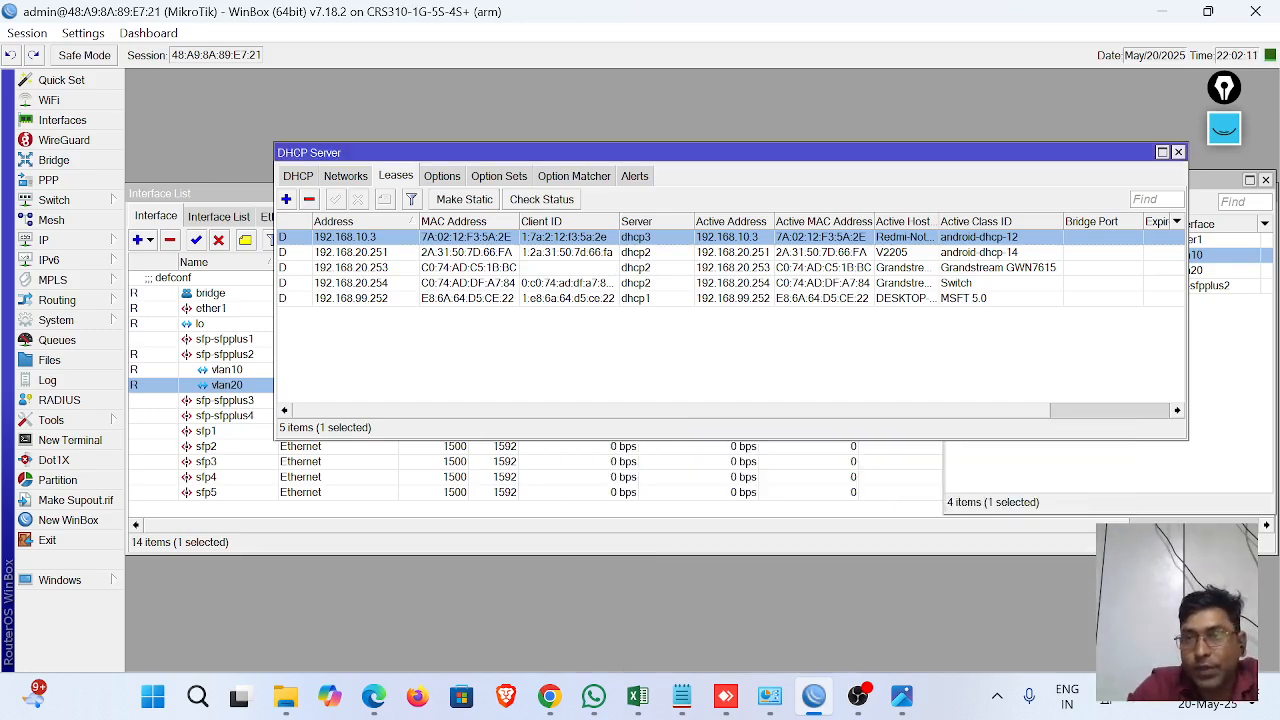
Close the DHCP Server, Address List and Interface List windows to clear the WinBox workspace
left_click(1180, 153)
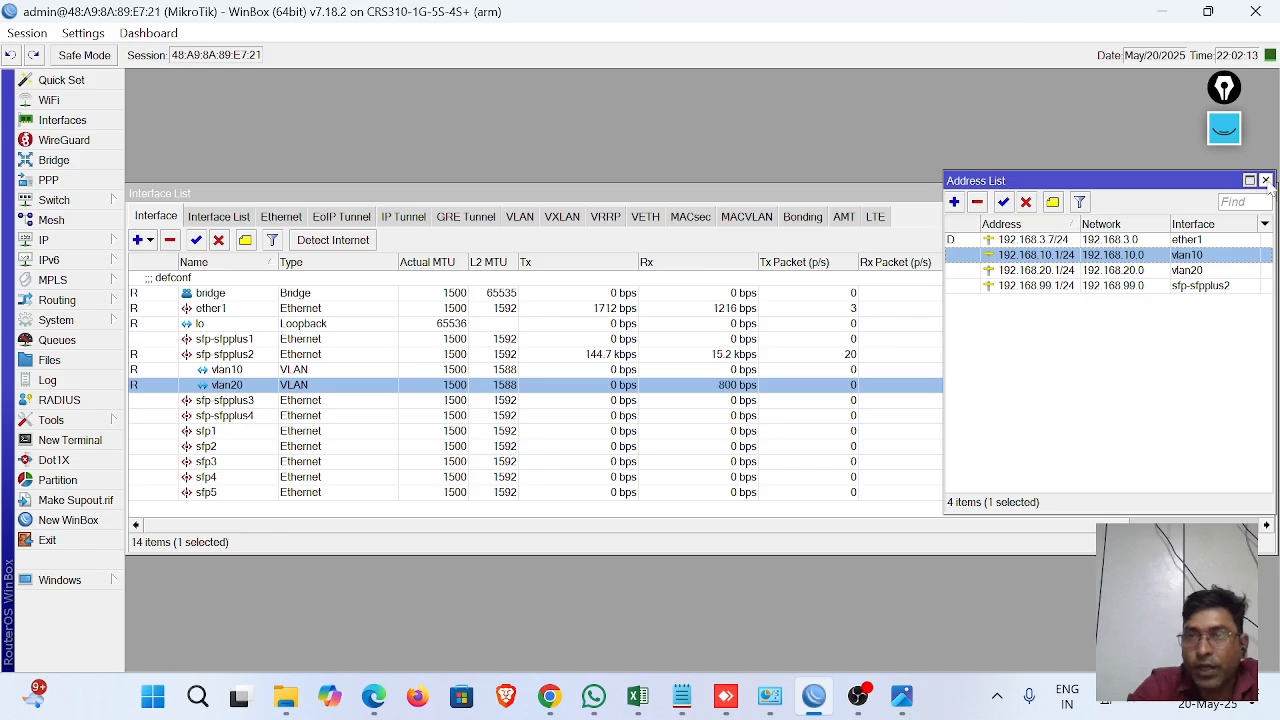
left_click(1266, 180)
left_click(1267, 192)
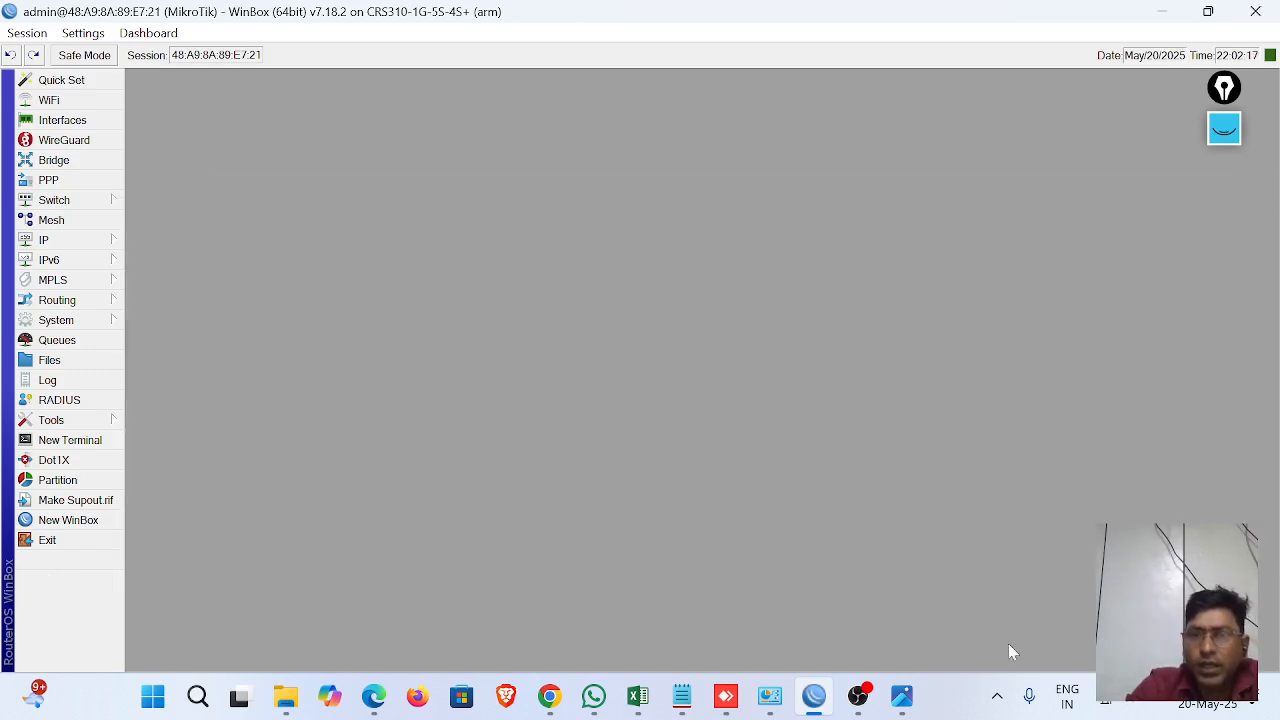
mouse_move(860, 708)
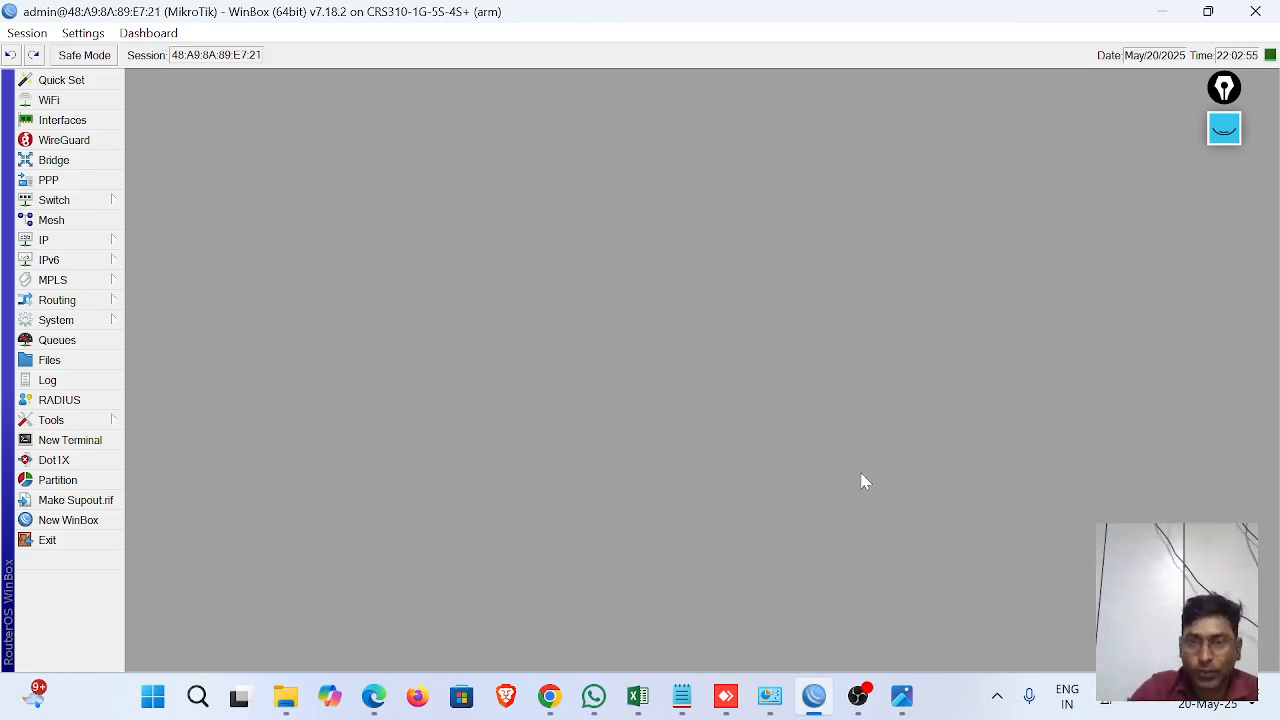
left_click(858, 696)
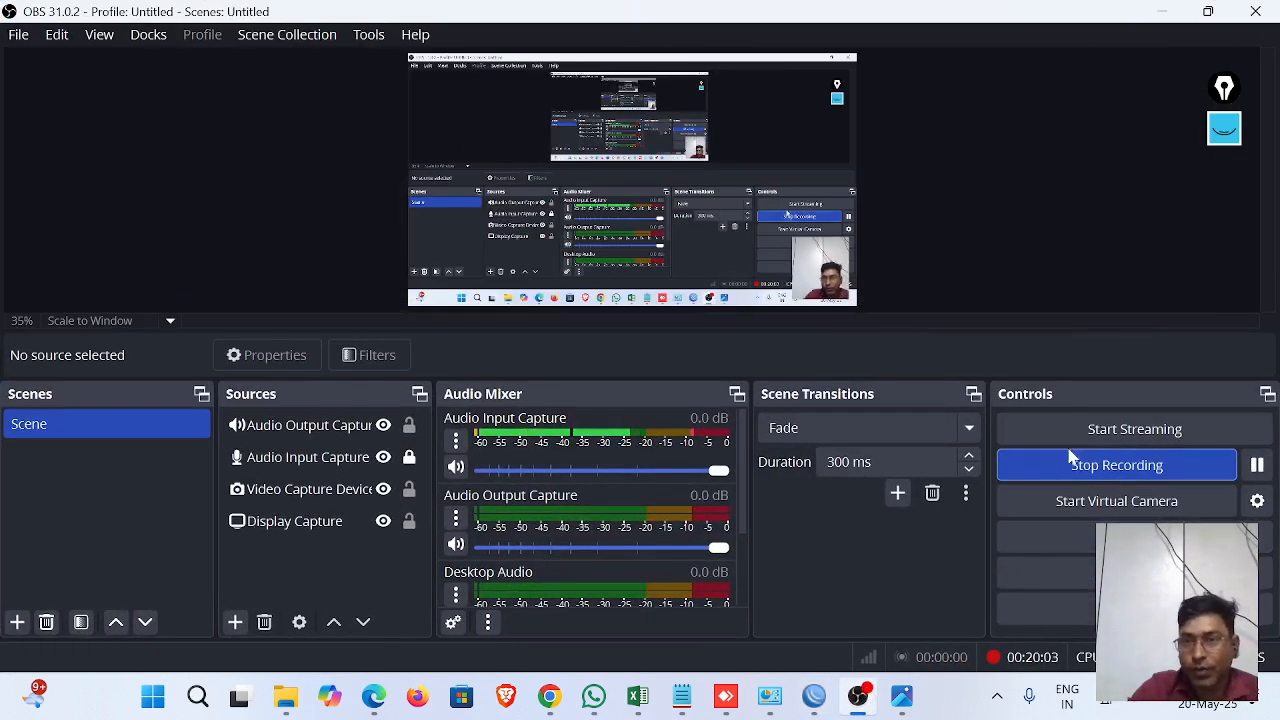